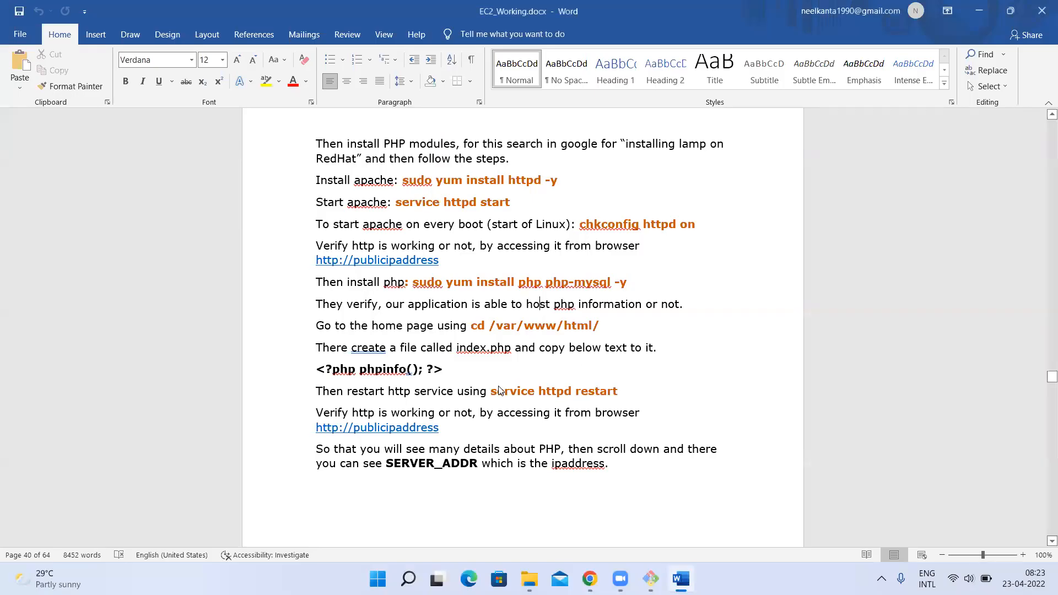
Step: Review the Apache test page, the EC2 instance details, and the Apache and PHP installation commands in the EC2_Working.docx notes
click(590, 578)
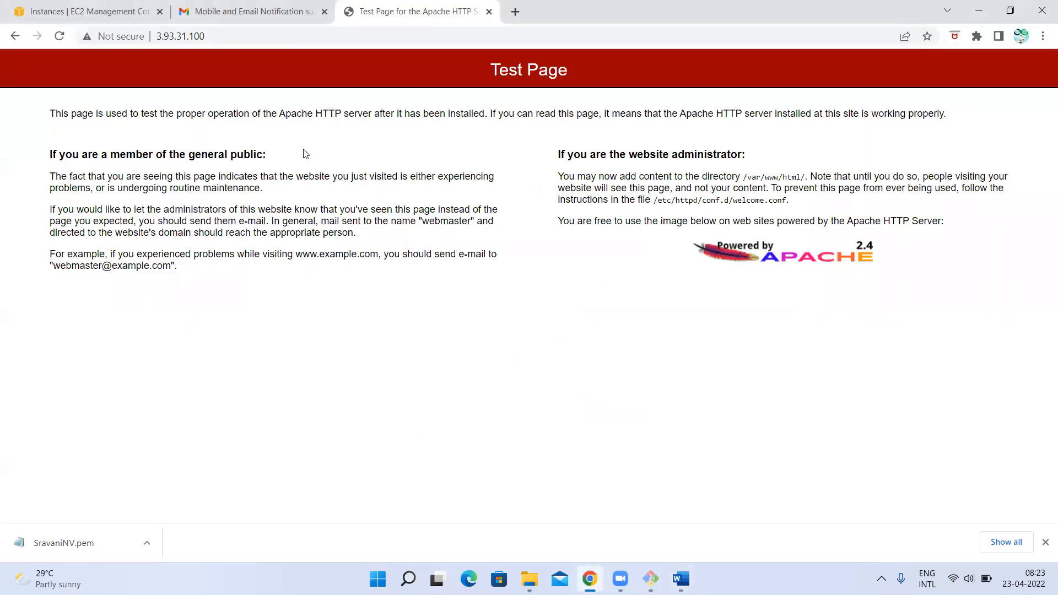
click(61, 11)
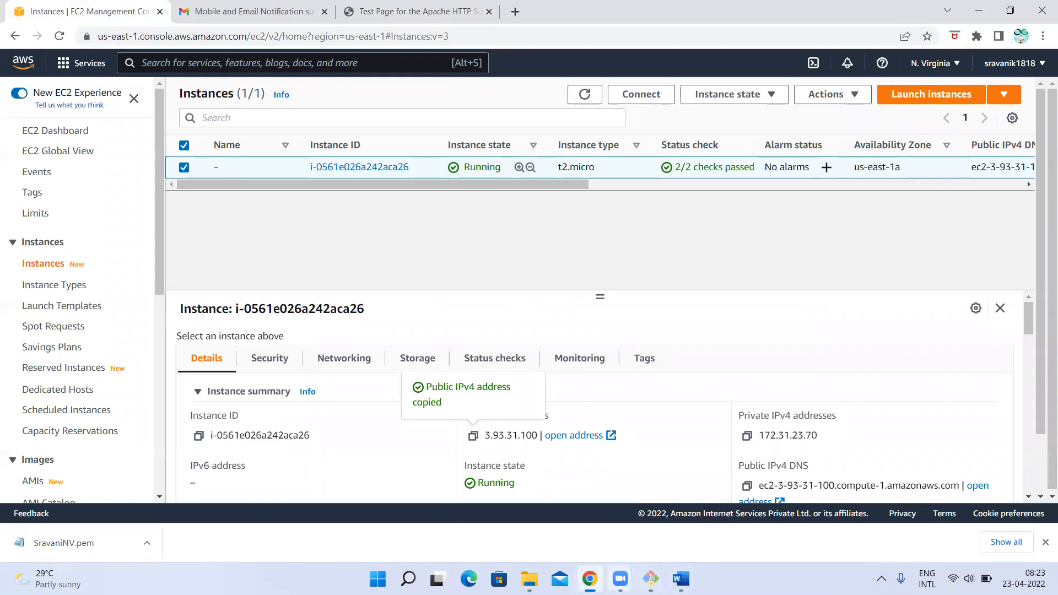
click(682, 579)
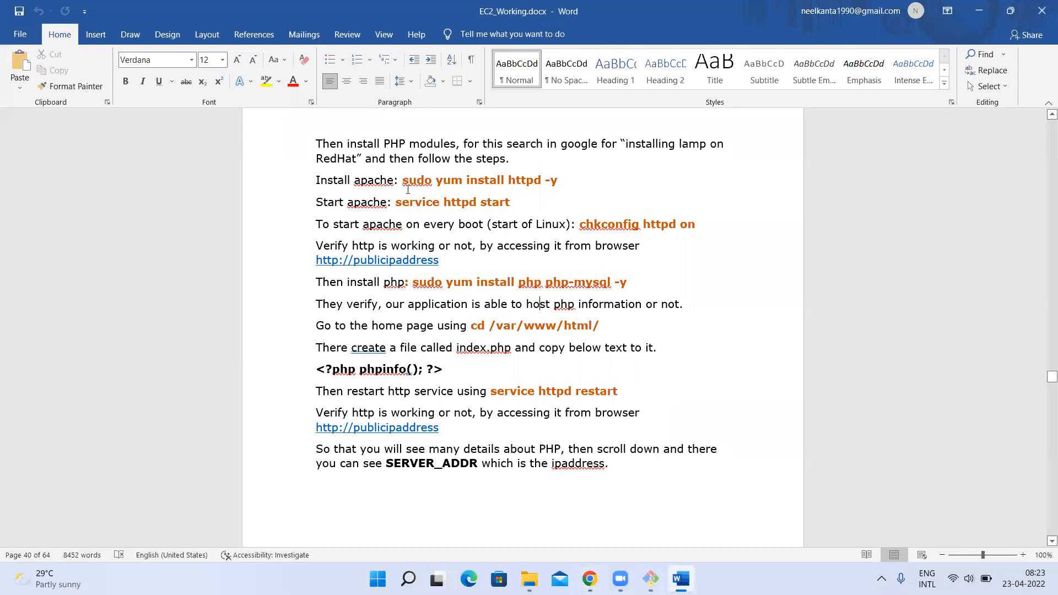
drag(404, 181, 513, 202)
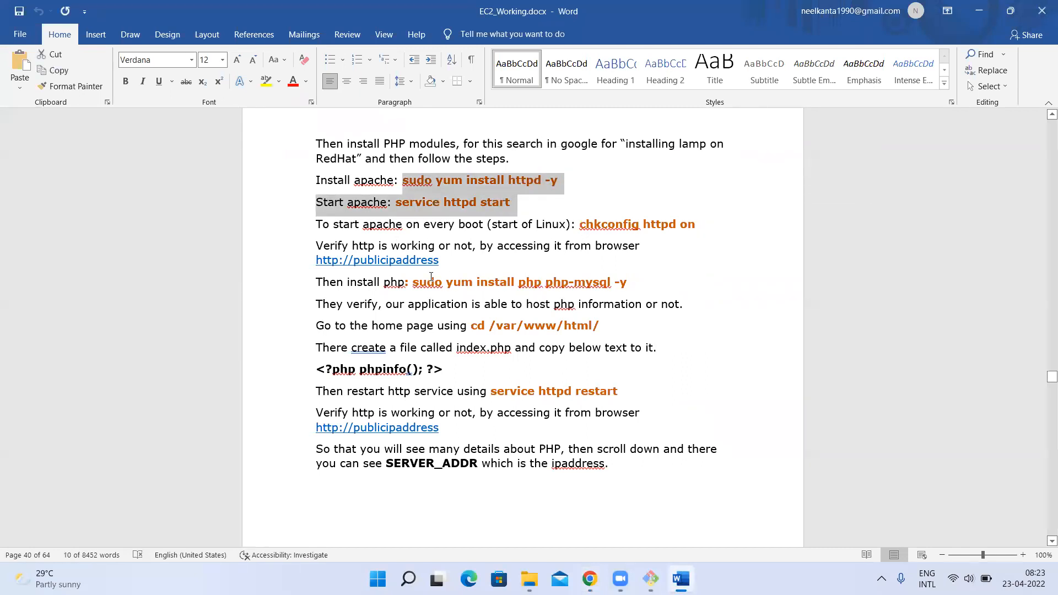
drag(413, 282, 634, 286)
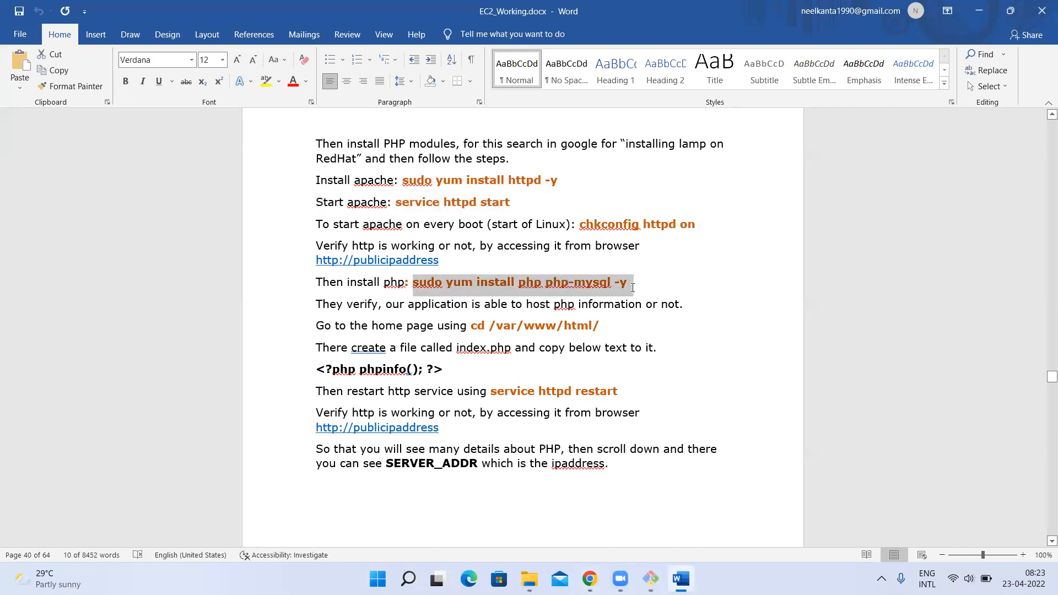
Step: Copy the command cd /var/www/html/ from the Word notes and run it in the EC2 terminal session
drag(470, 328, 608, 329)
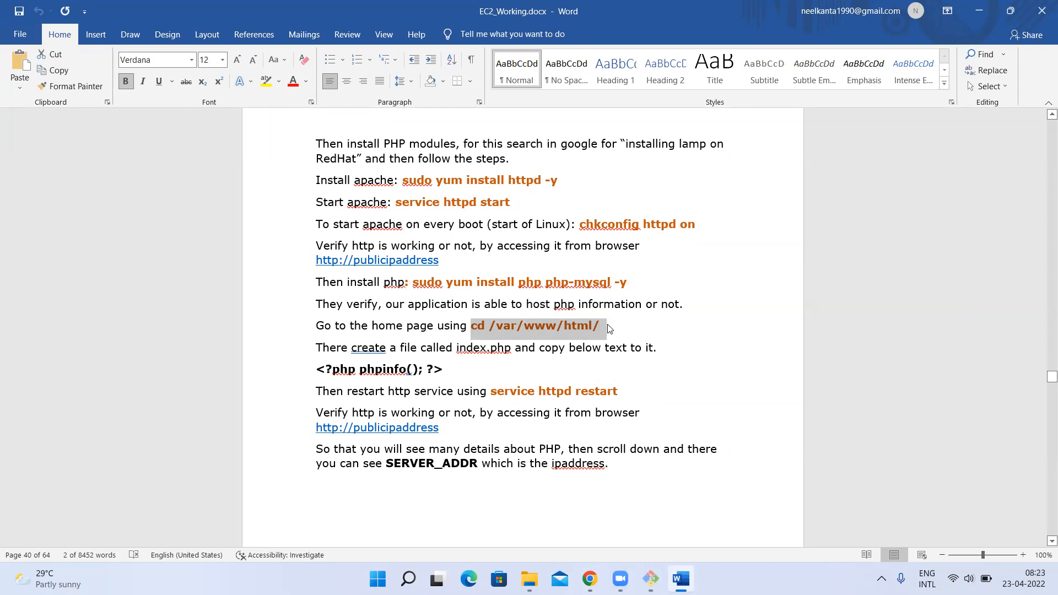
key(alt+Tab)
click(650, 578)
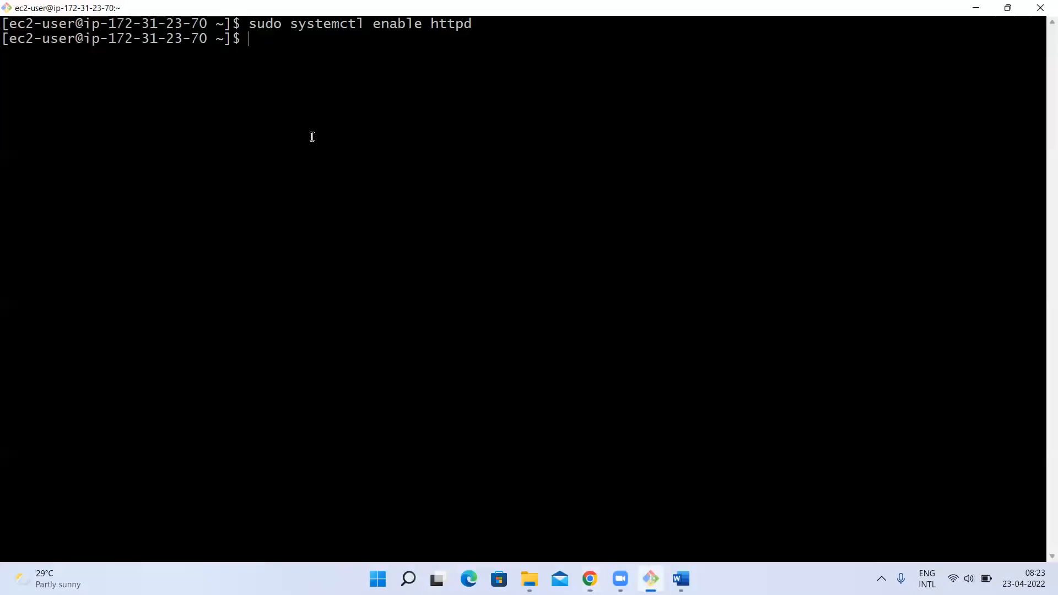
right_click(306, 191)
click(343, 236)
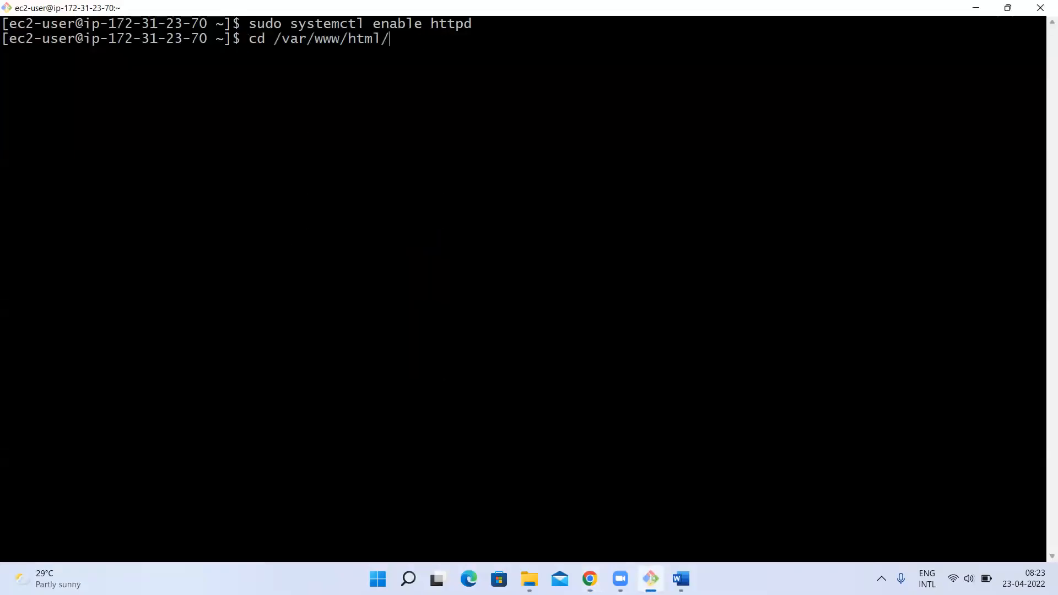
key(alt+Tab)
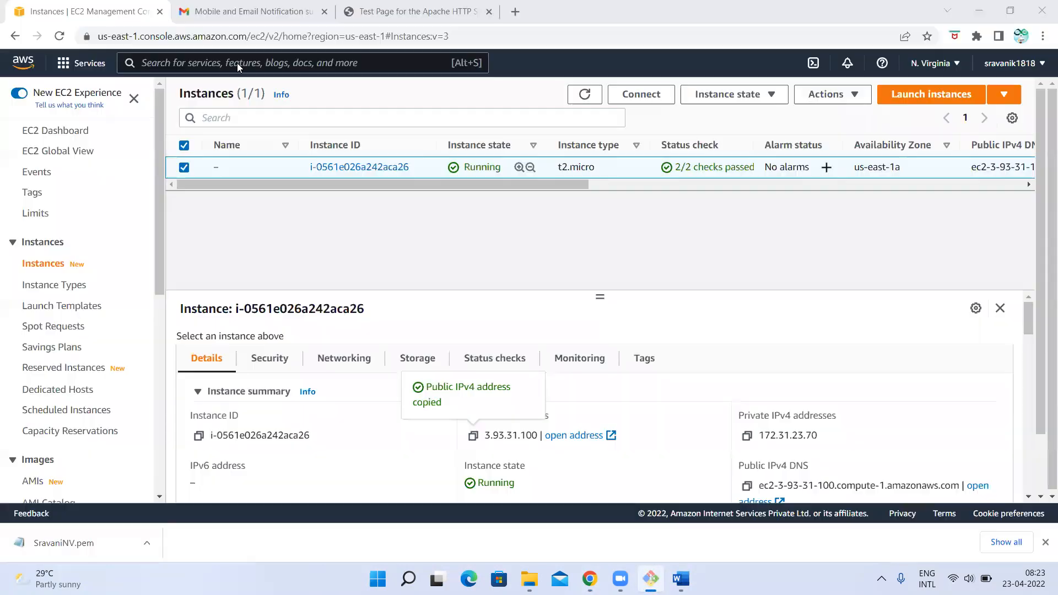
click(651, 579)
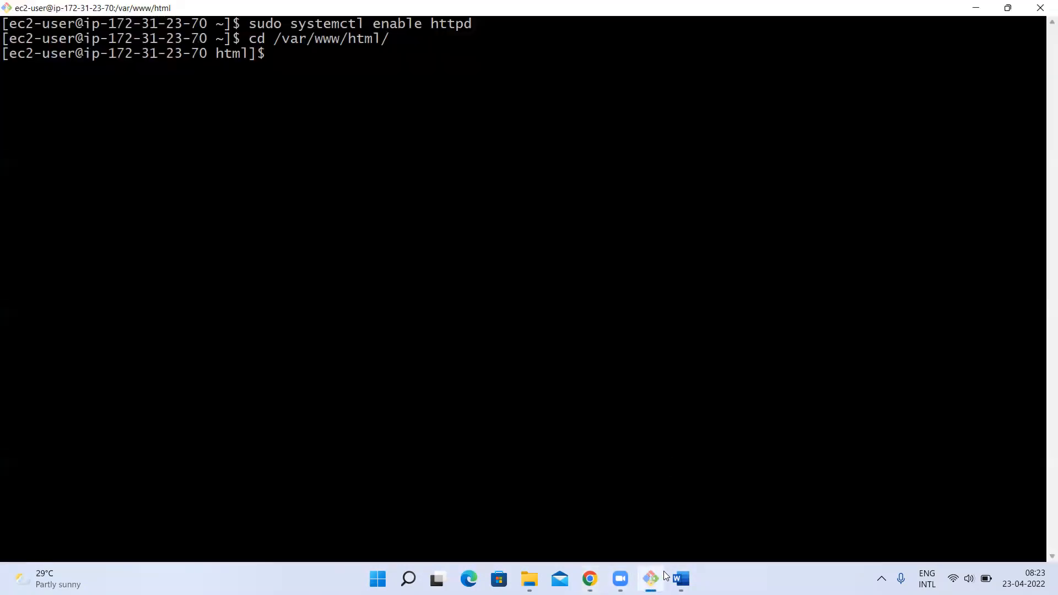
Step: Switch to the Word notes and copy the line <?php phpinfo(); ?>
click(681, 579)
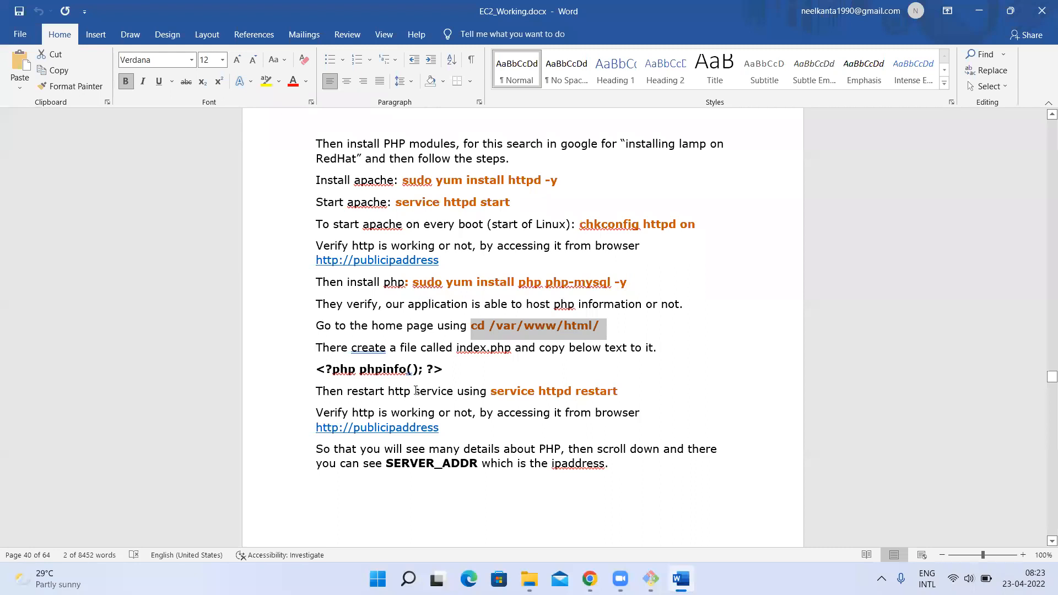
drag(447, 369, 318, 377)
key(ctrl+c)
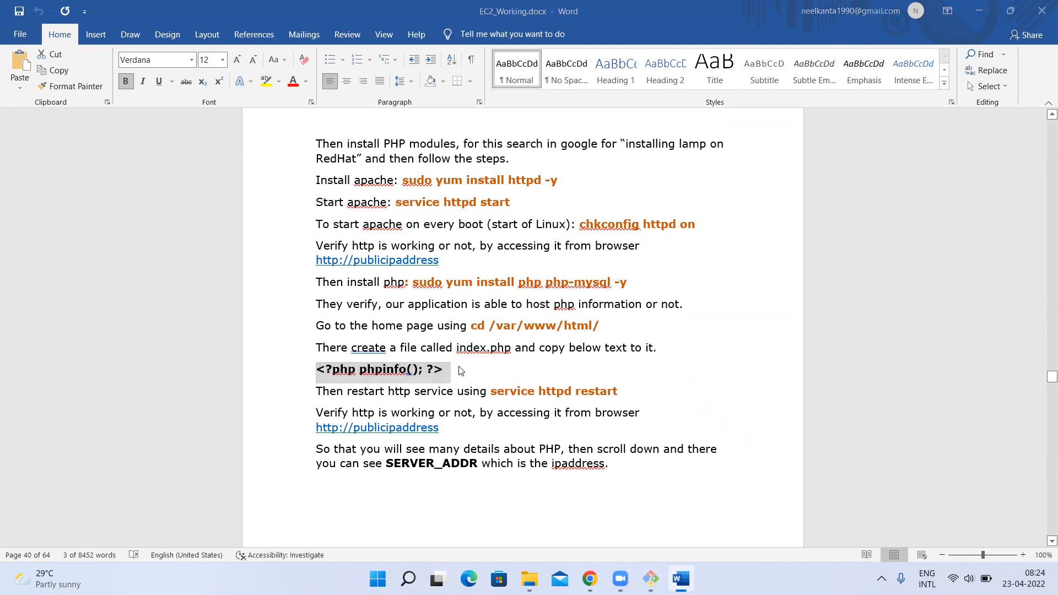
Step: Try to create index.php with vi in the terminal without sudo, containing the copied PHP line, and quit the editor discarding the changes
key(alt+Tab)
text(vi )
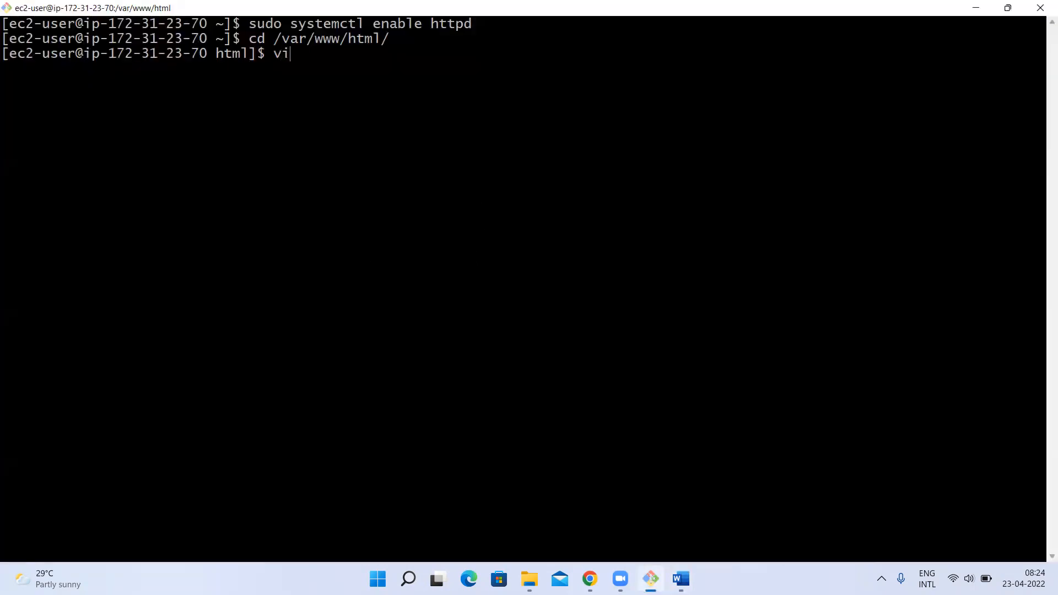
text(index.php)
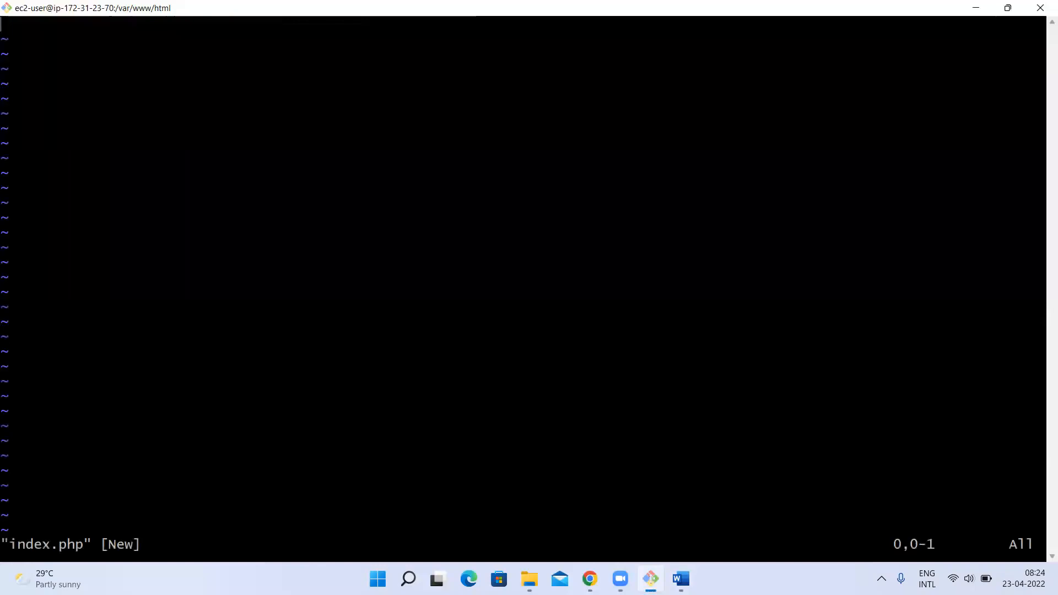
text(i)
right_click(253, 97)
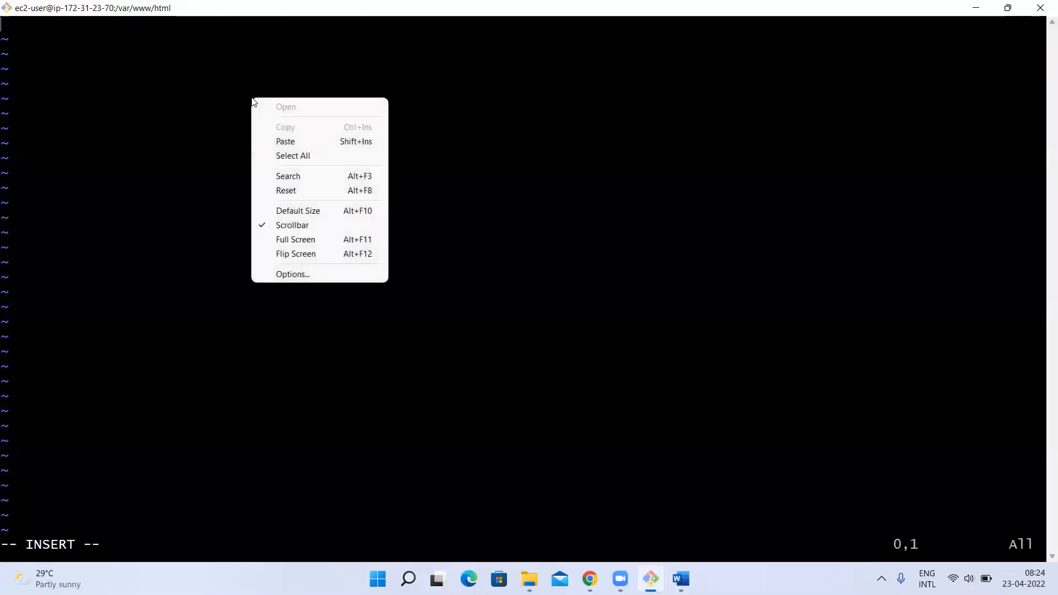
click(274, 143)
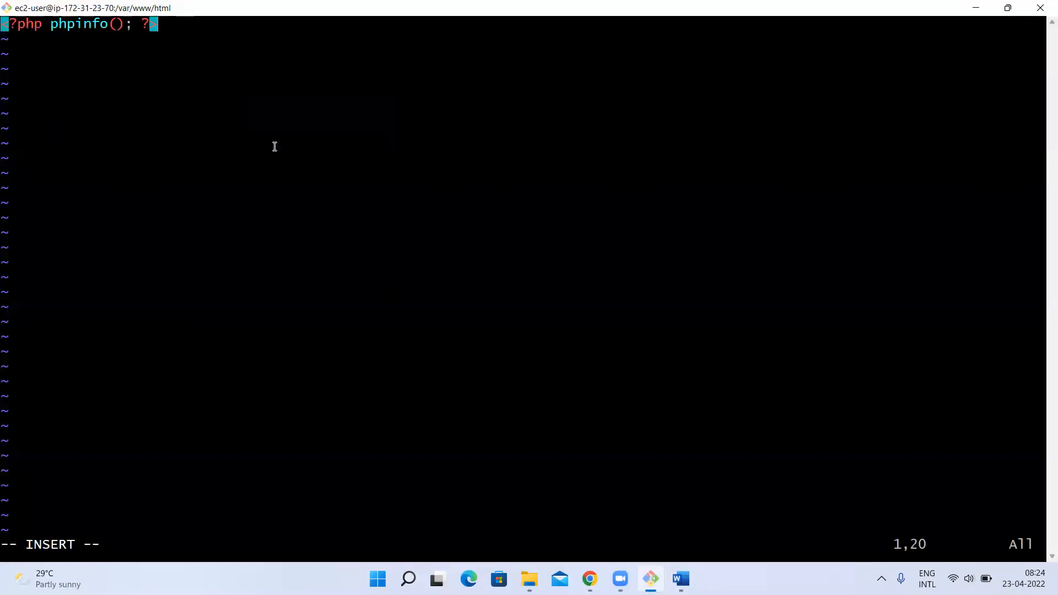
key(Escape)
text(:wq)
key(Return)
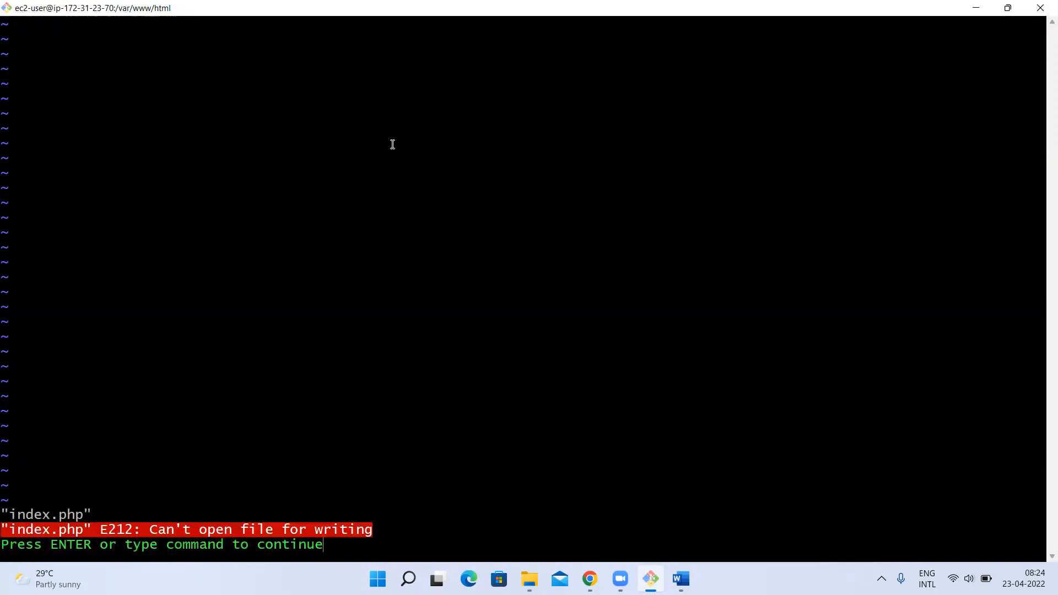
key(Return)
text(:q!)
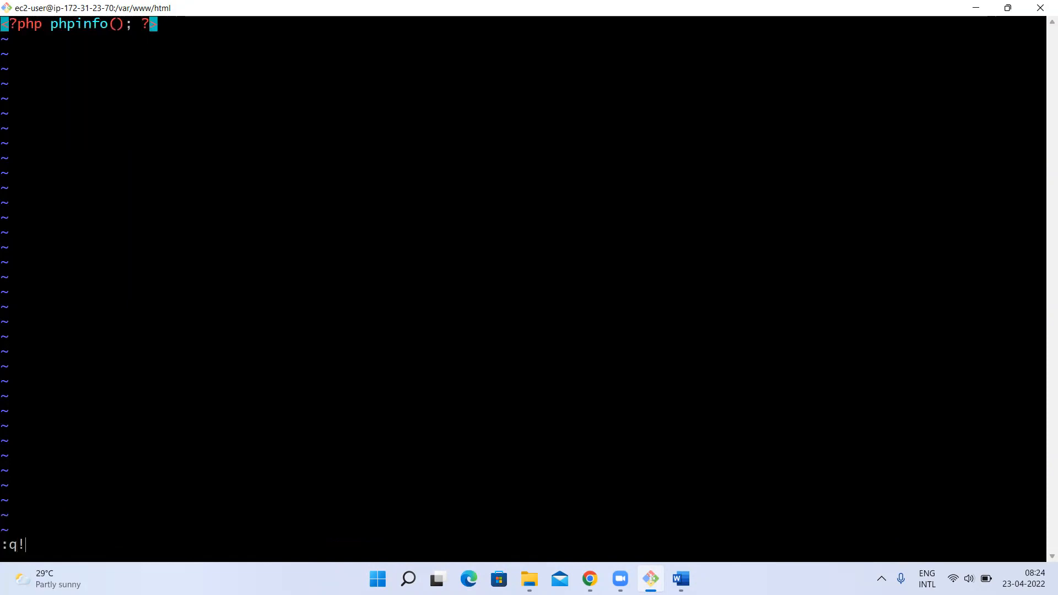
key(Return)
Step: Create index.php using sudo vi, insert <?php phpinfo(); ?> as its content, and save and quit with :wq
key(Up)
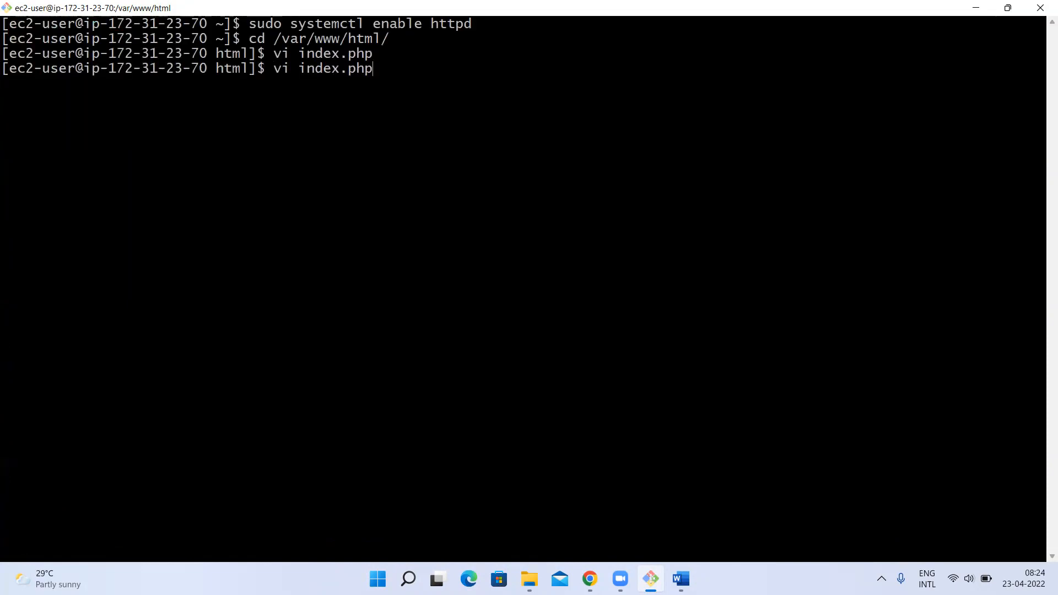
text(sudo)
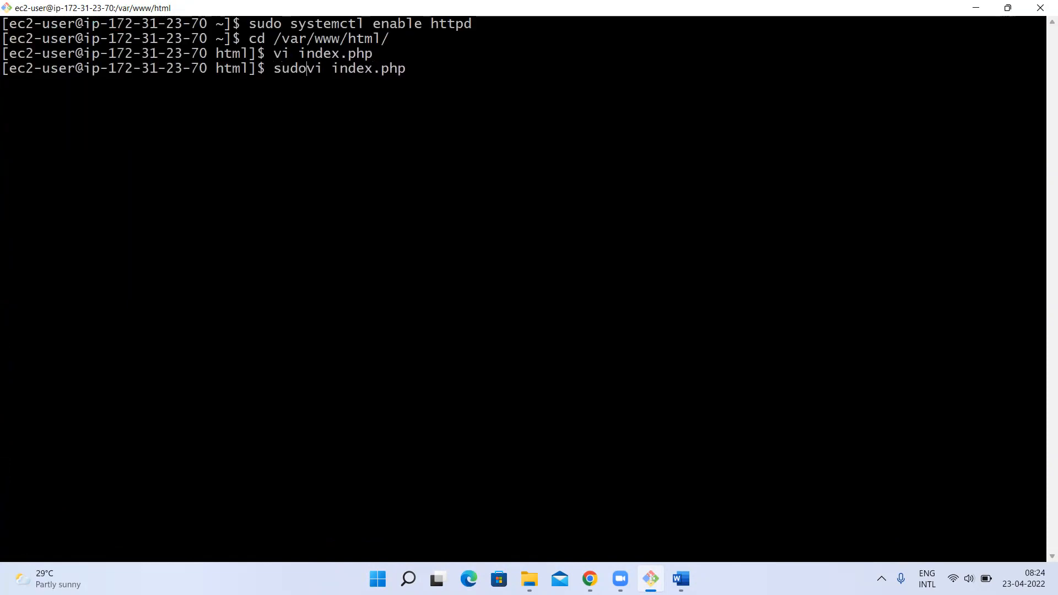
key(Return)
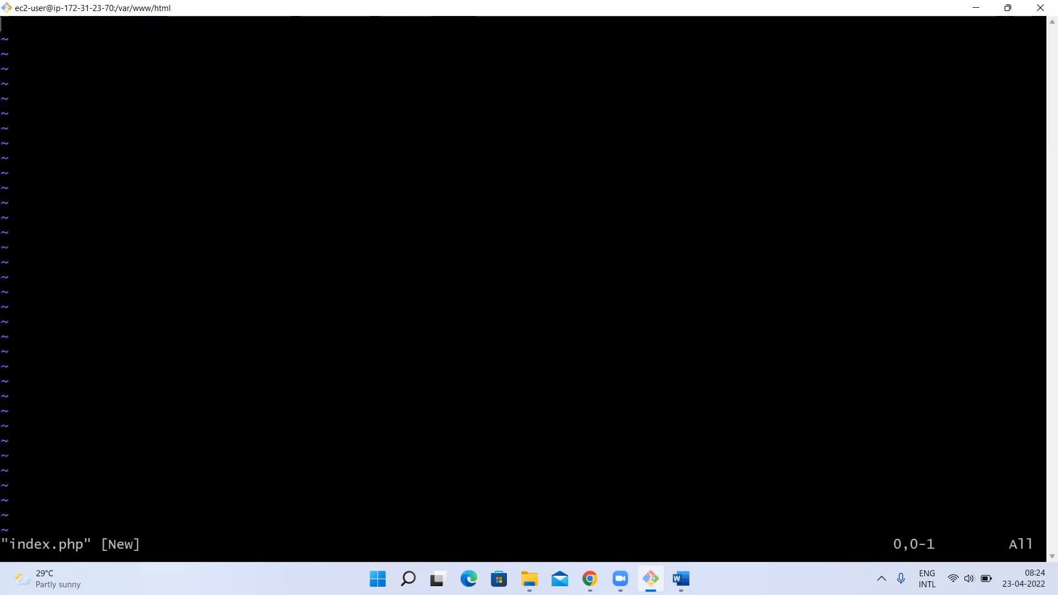
key(i)
right_click(319, 160)
click(355, 200)
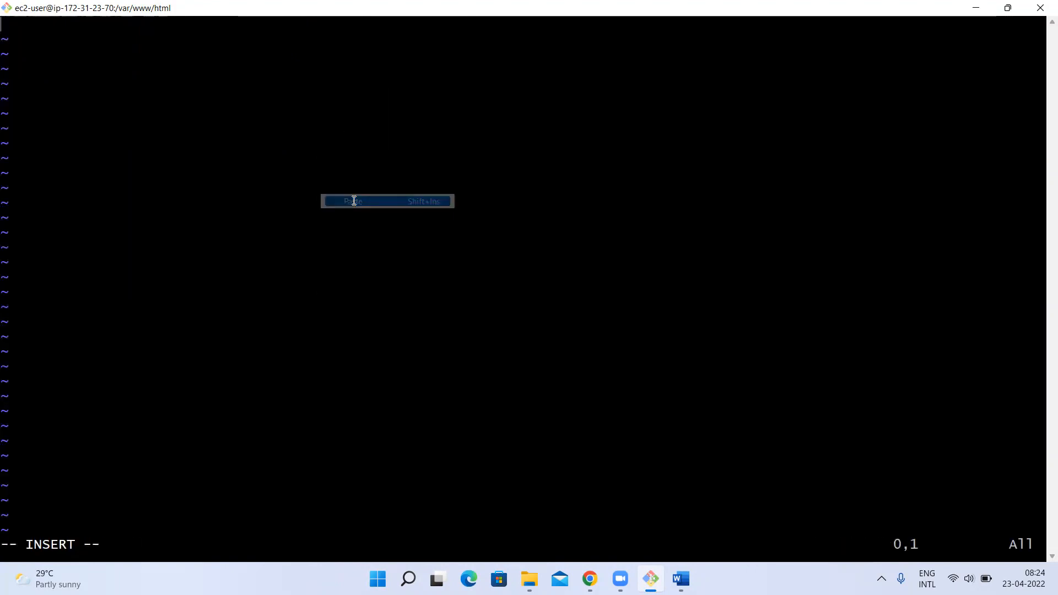
key(Escape)
text(:wq)
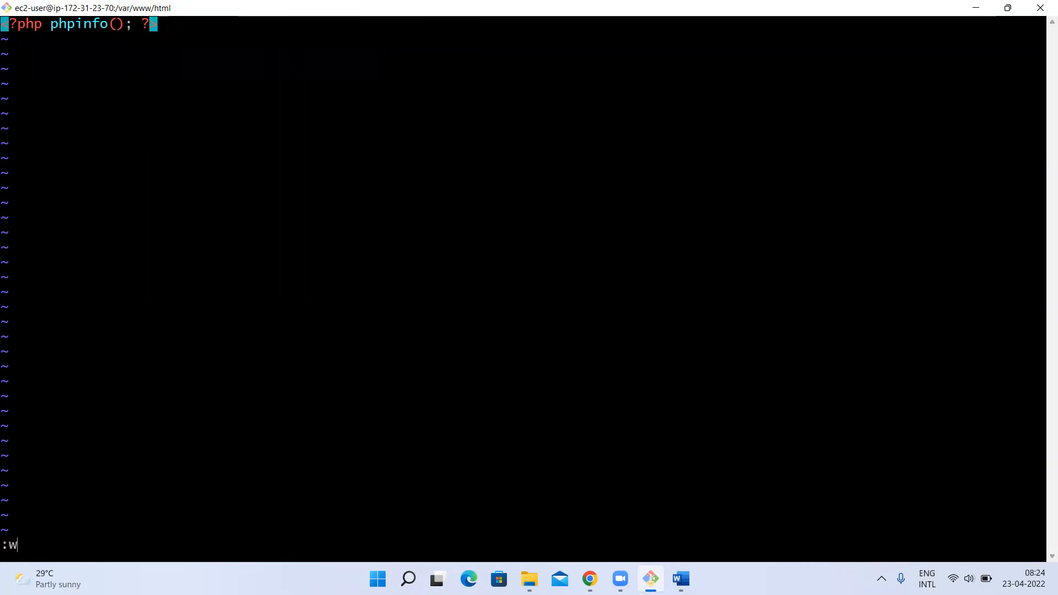
key(Return)
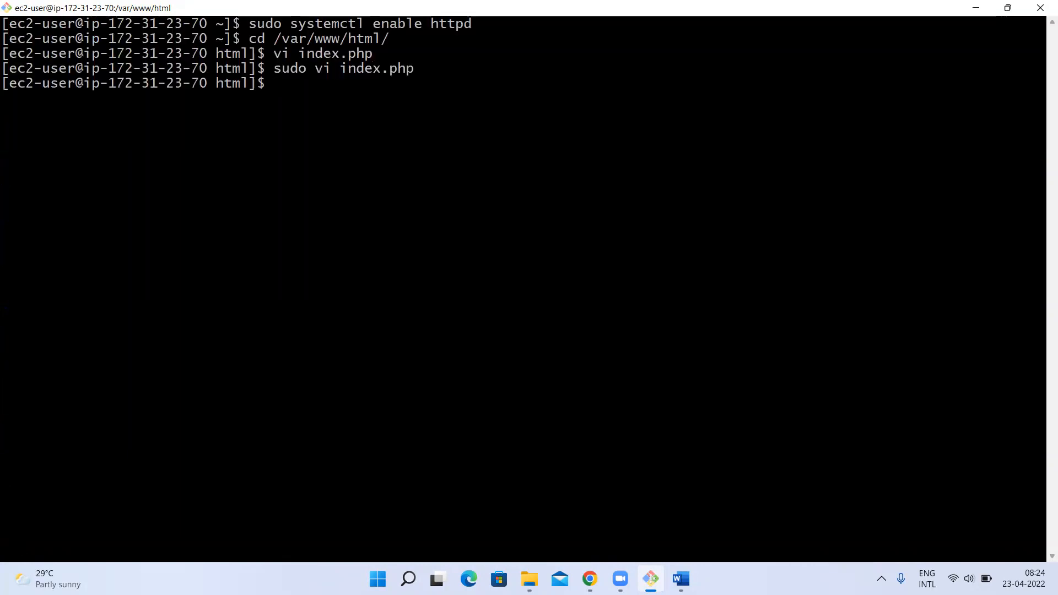
Step: Restart the Apache service by running sudo service httpd restart
text(ser)
key(BackSpace)
key(BackSpace)
text(udo service )
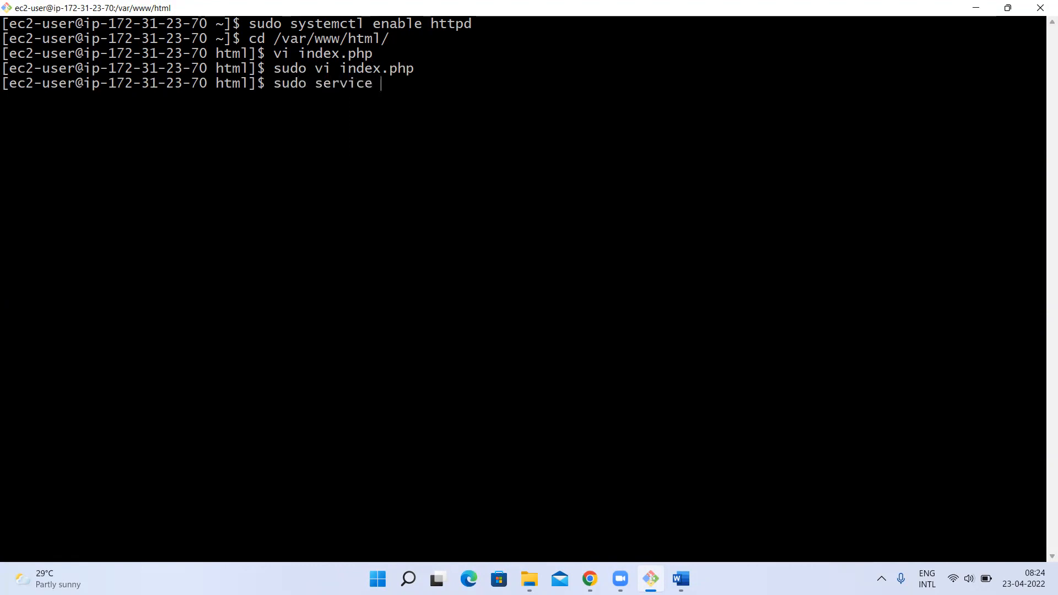
text(httpd restart)
key(Return)
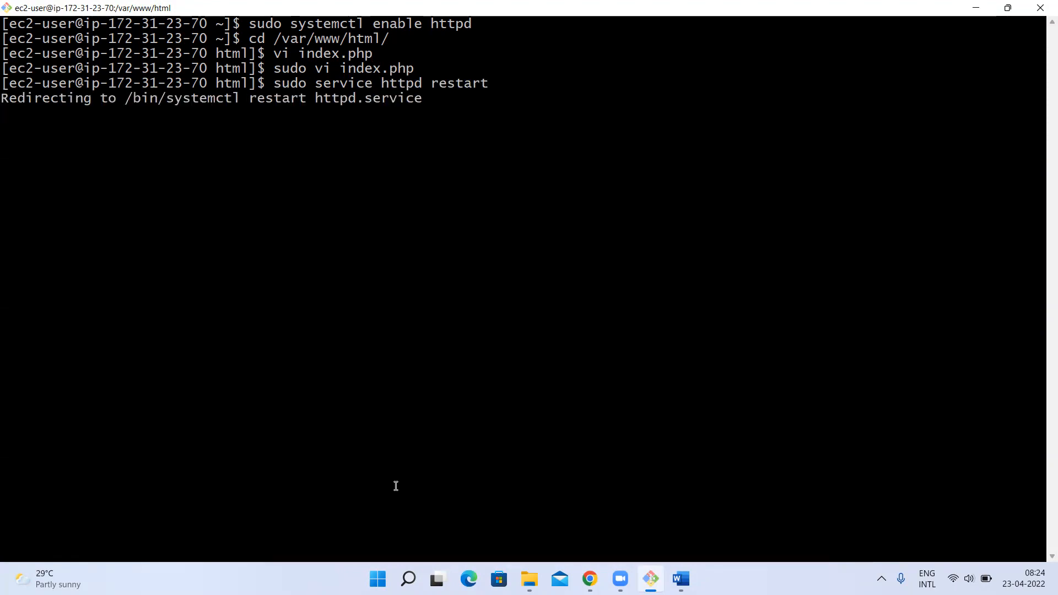
Step: Switch to Chrome and reload the Apache test page at 3.93.31.100
click(591, 579)
click(429, 5)
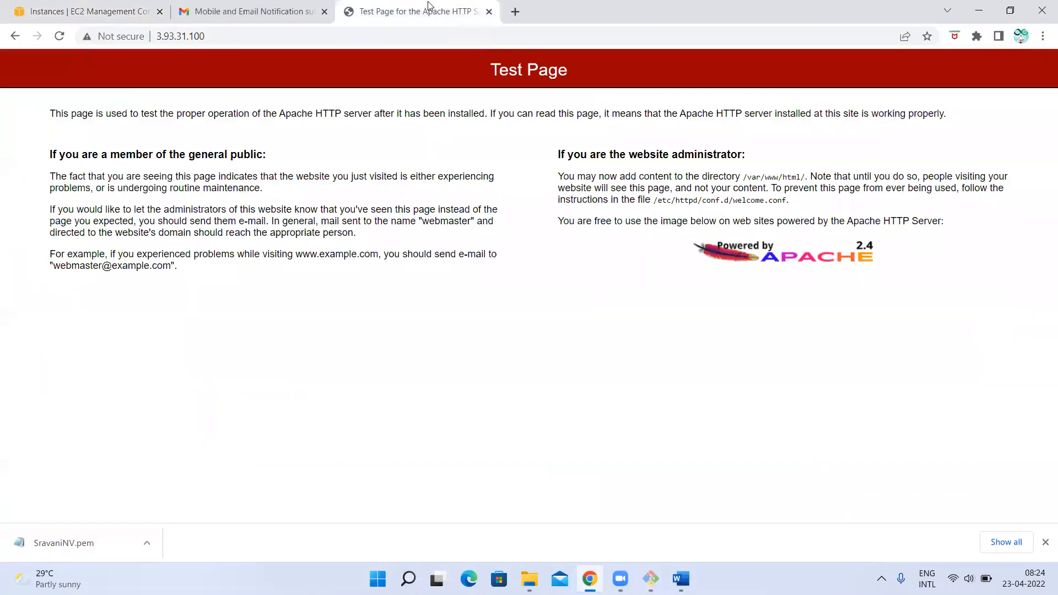
click(393, 37)
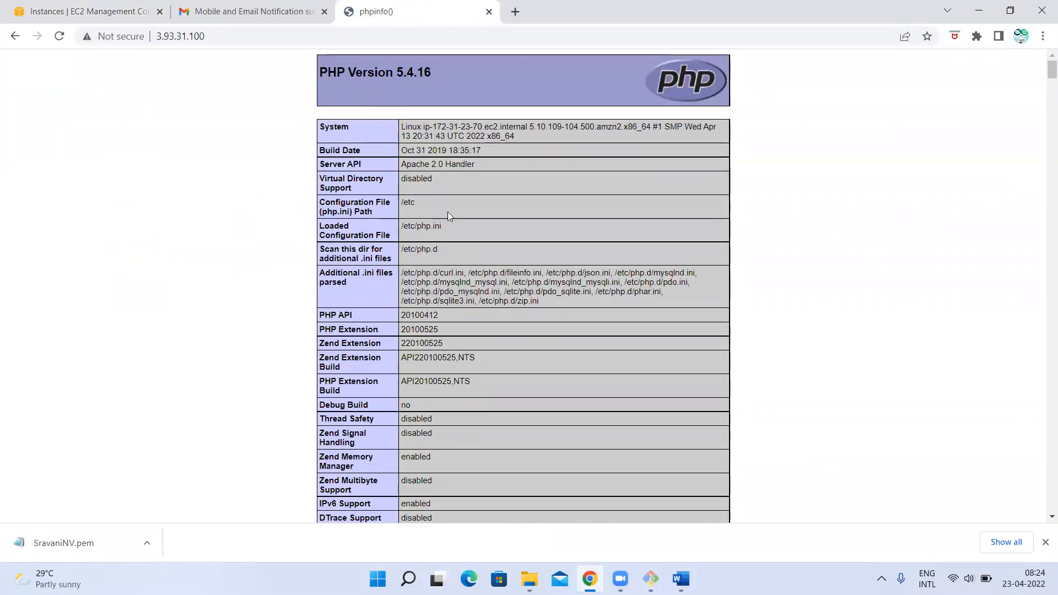
Step: Find the SERVER_ADDR entry on the PHP information page and highlight its value
scroll(478, 335, down, 2)
scroll(478, 335, down, 10)
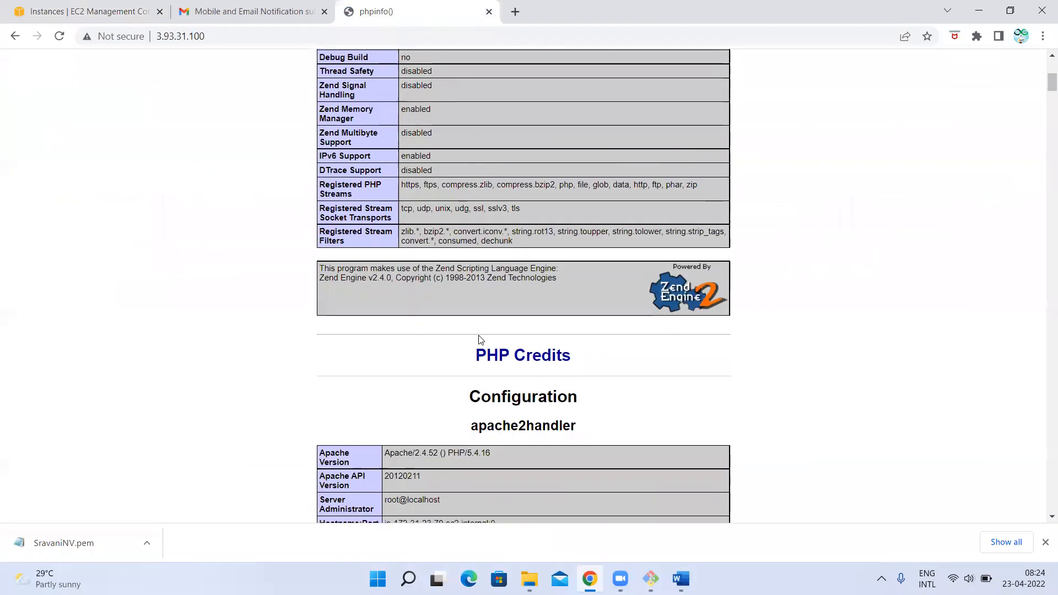
scroll(478, 335, down, 7)
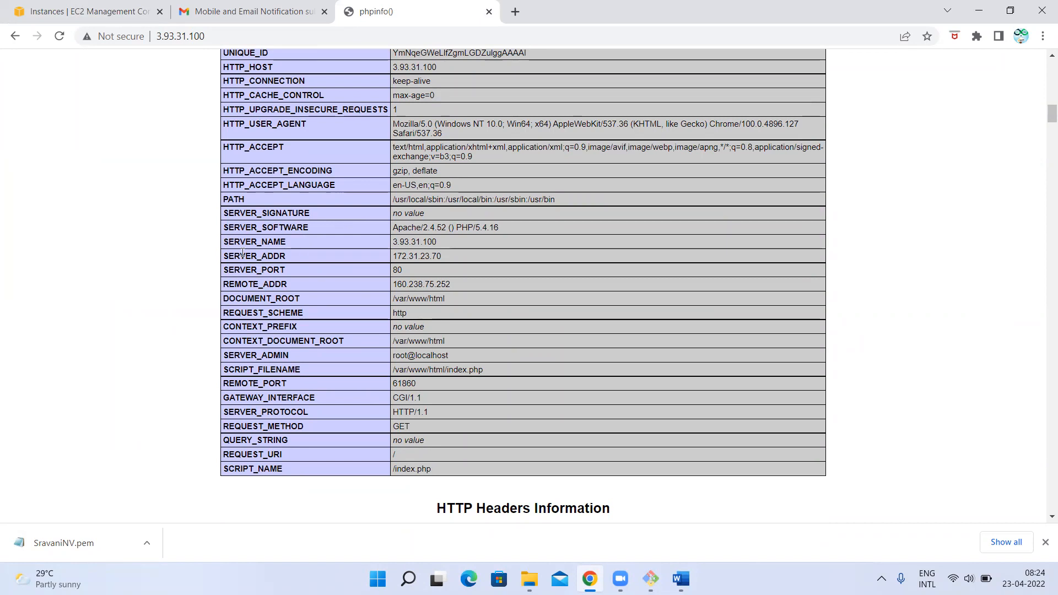
double_click(304, 257)
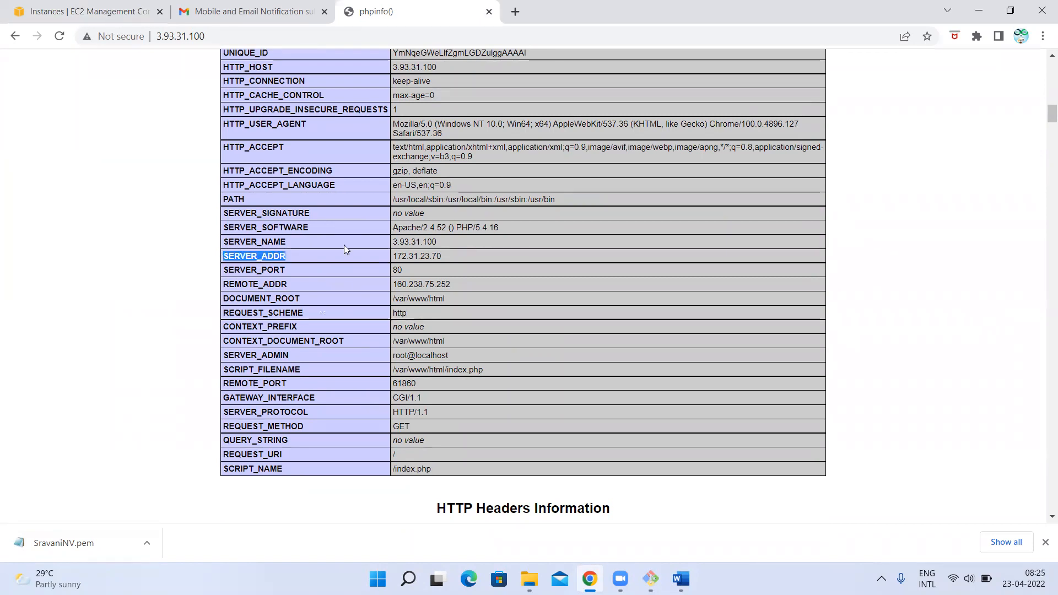
drag(394, 257, 489, 260)
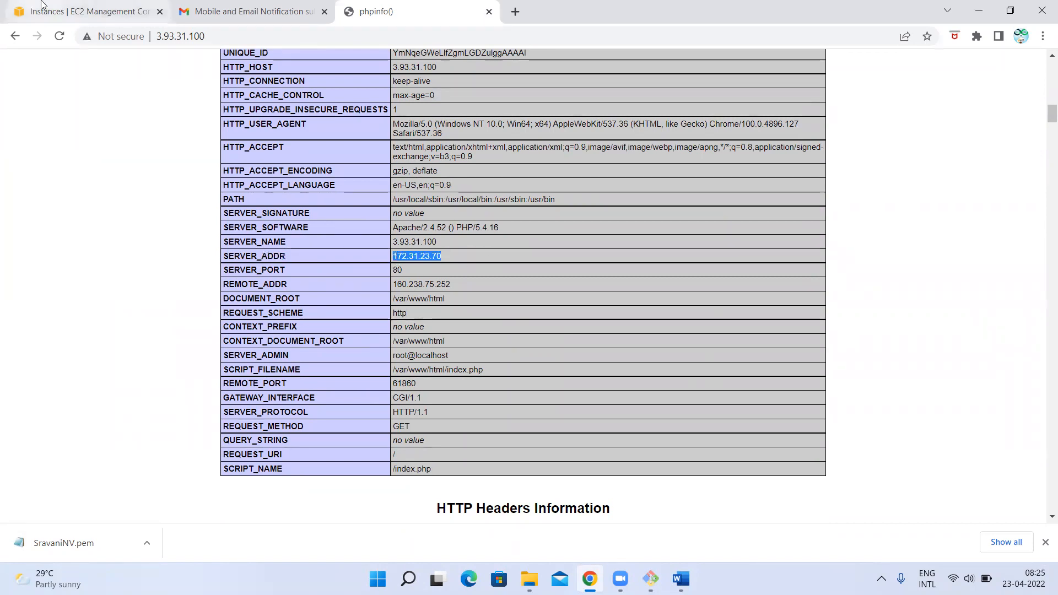
Step: Compare the instance's private IPv4 address in the EC2 console with the SERVER_ADDR value on the PHP information page
click(104, 11)
scroll(583, 368, down, 2)
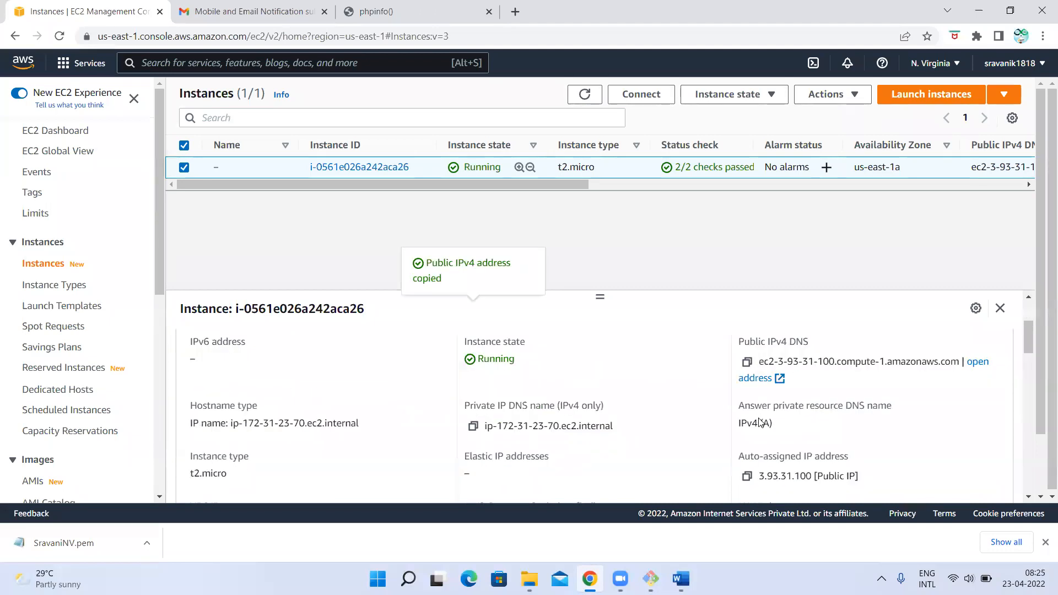
scroll(763, 416, up, 1)
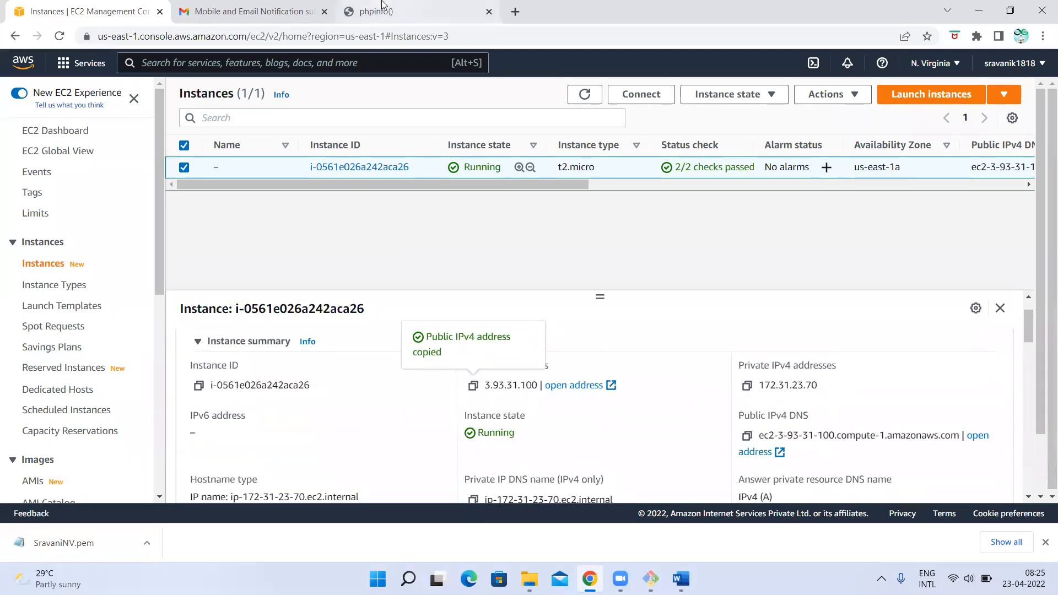
click(383, 10)
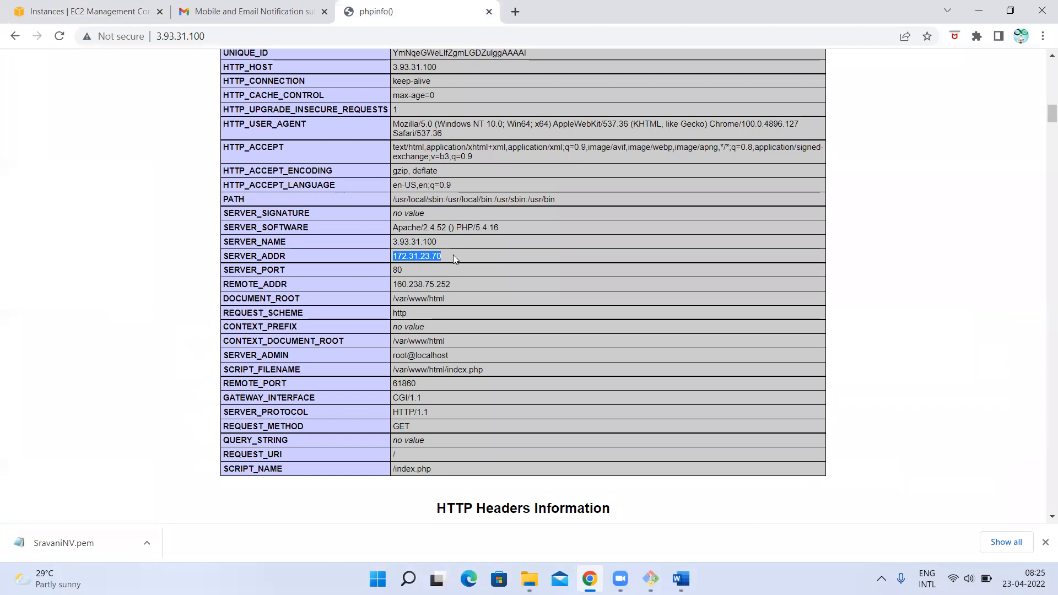
Step: Return to the EC2 console and open the image creation form for the running instance
click(379, 271)
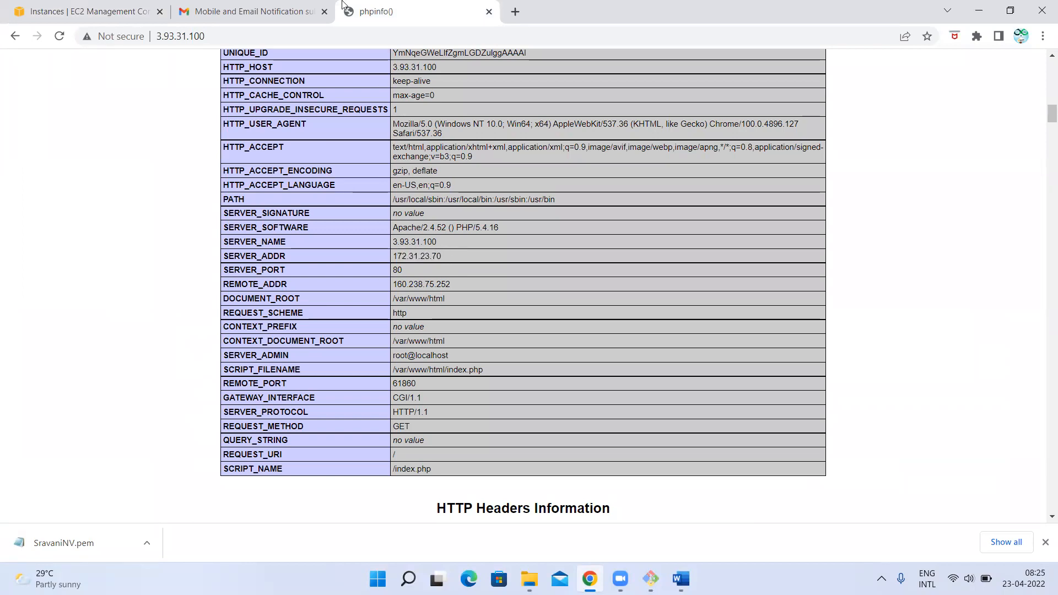
click(72, 6)
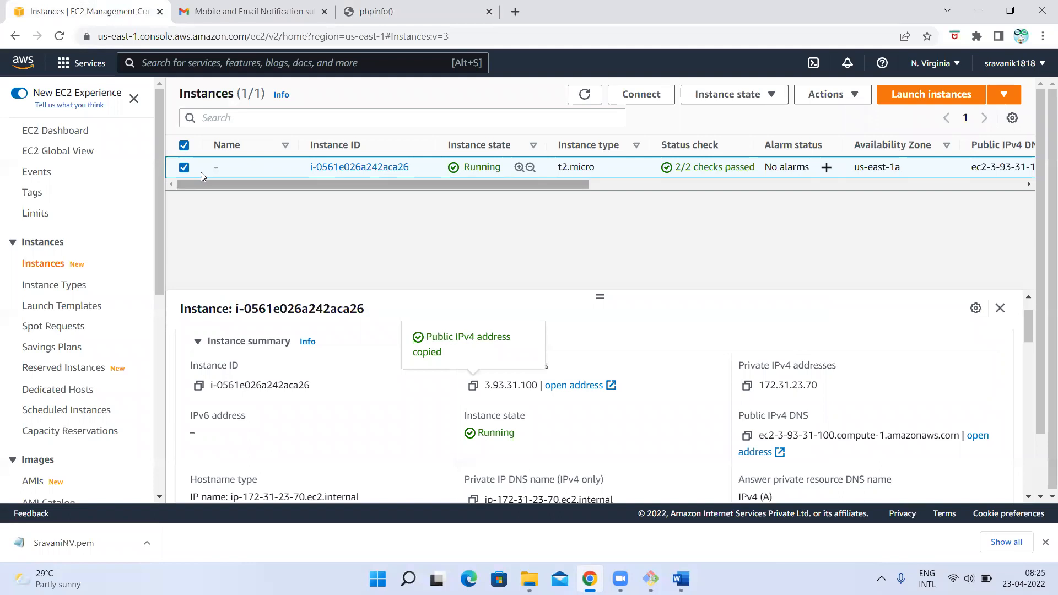
click(830, 97)
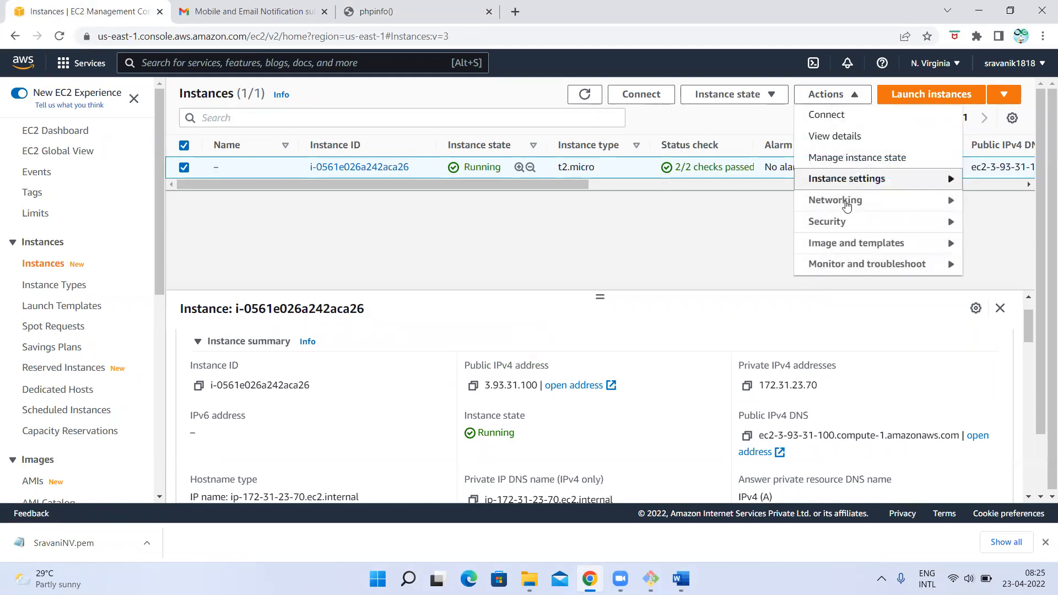
mouse_move(840, 250)
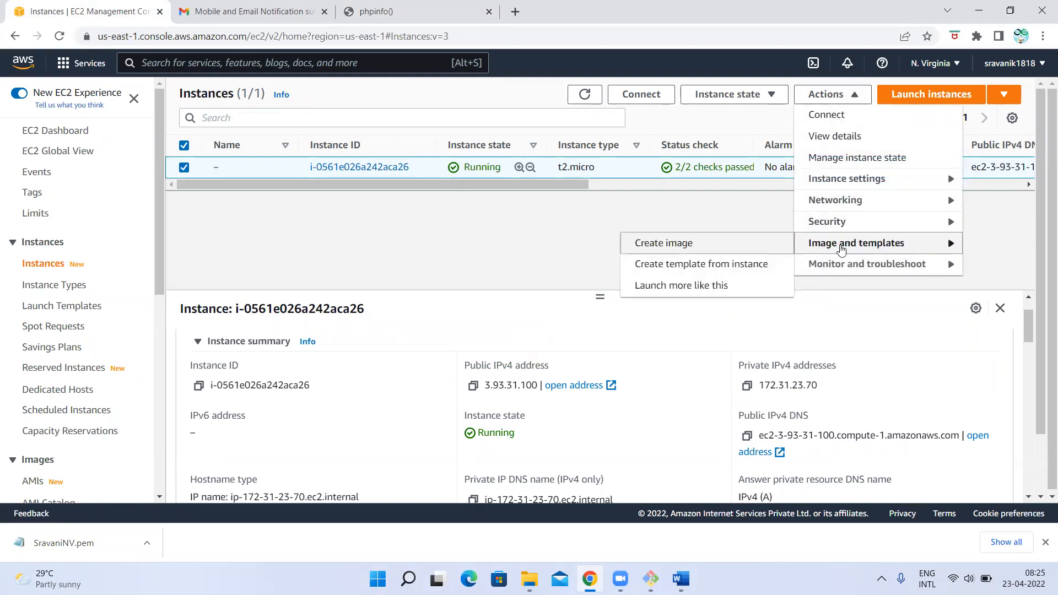
click(676, 248)
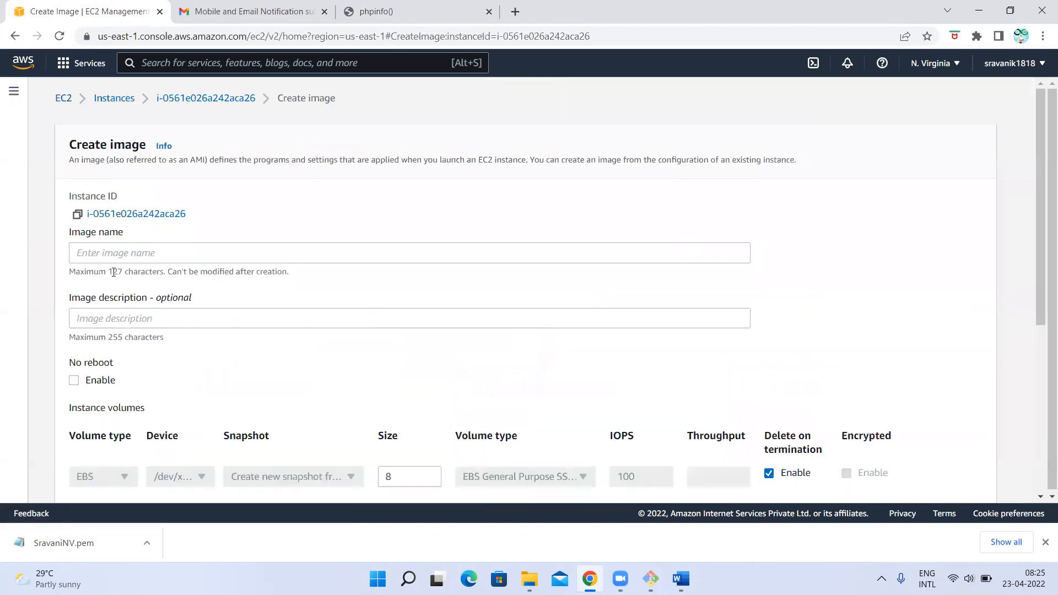
Step: Enter MyAMI as the name of the new image
click(98, 255)
text(M)
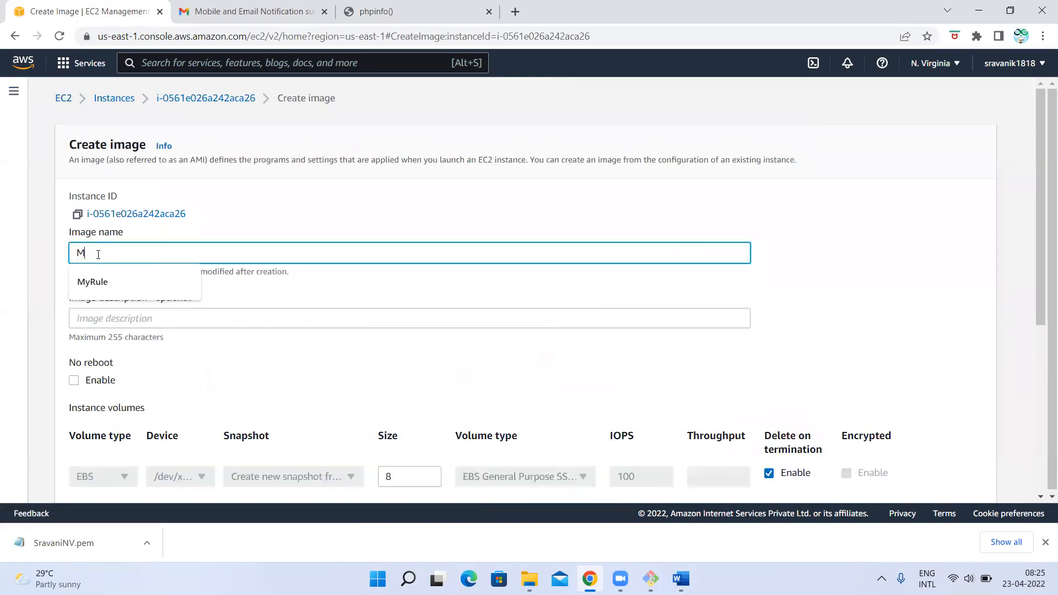
text(yA)
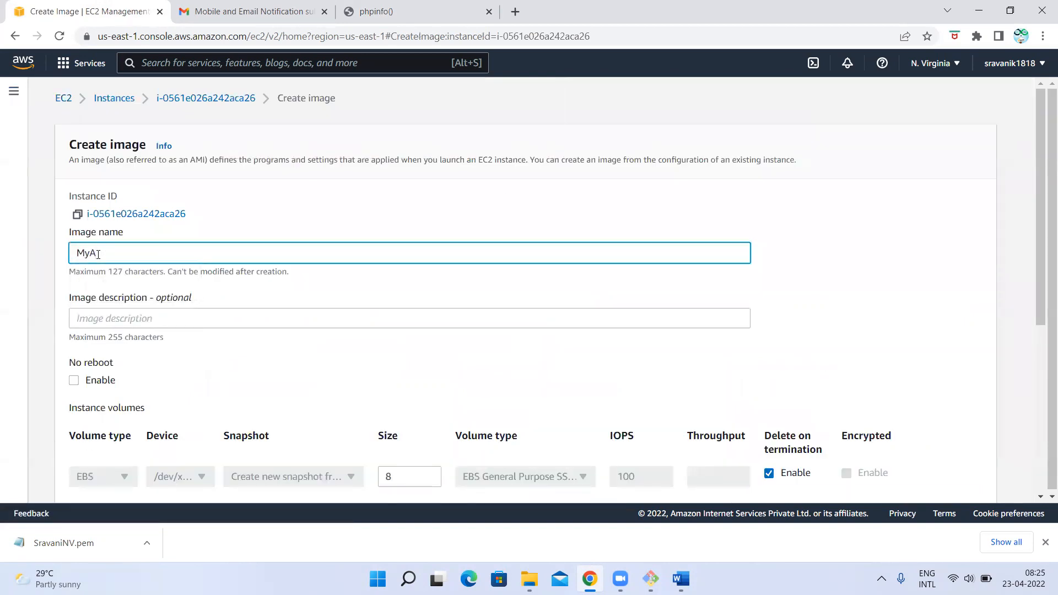
text(MO)
key(BackSpace)
text(I)
key(ctrl+a)
Step: Enter "For autoscaling demo" as the image description
click(100, 320)
text(Gord)
key(BackSpace)
key(BackSpace)
key(BackSpace)
key(BackSpace)
text(Fore)
key(BackSpace)
key(BackSpace)
text(autoscaling demo)
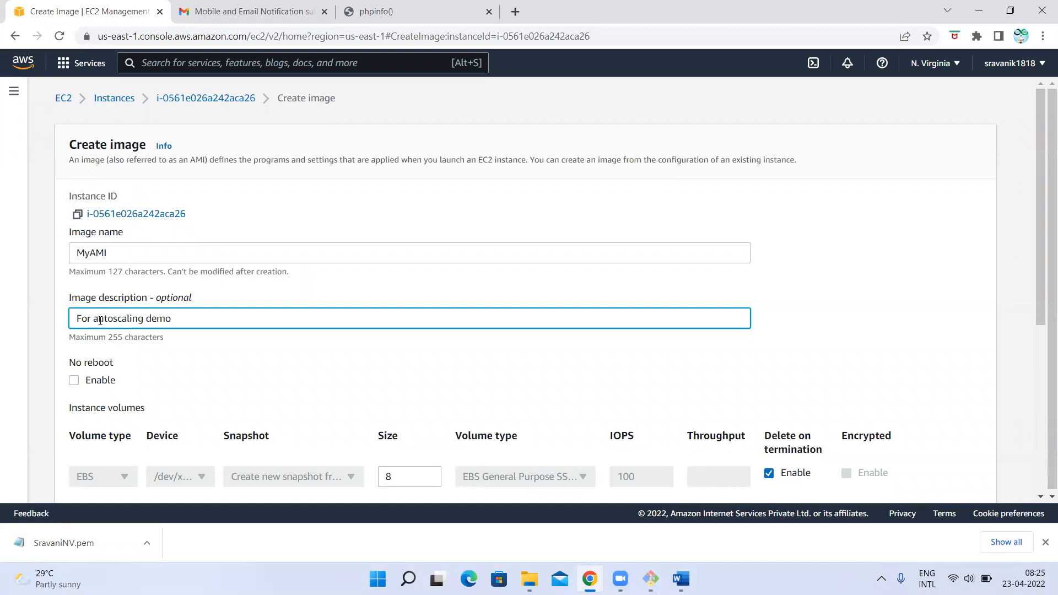
Step: Create the image with the default volume and tag settings, and dismiss the resulting notification
scroll(100, 320, down, 3)
scroll(98, 369, down, 1)
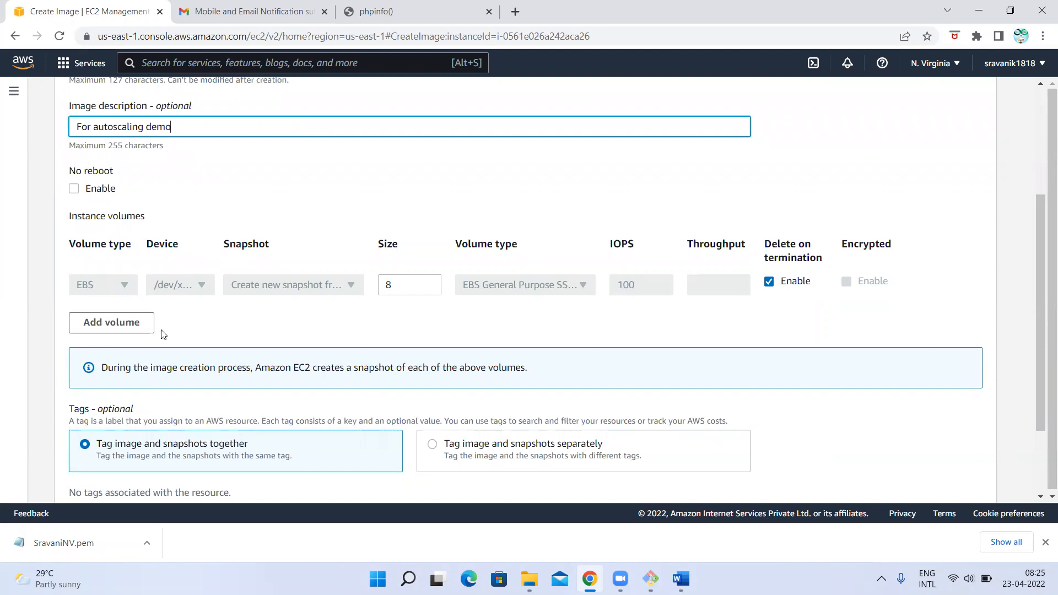
scroll(161, 333, down, 1)
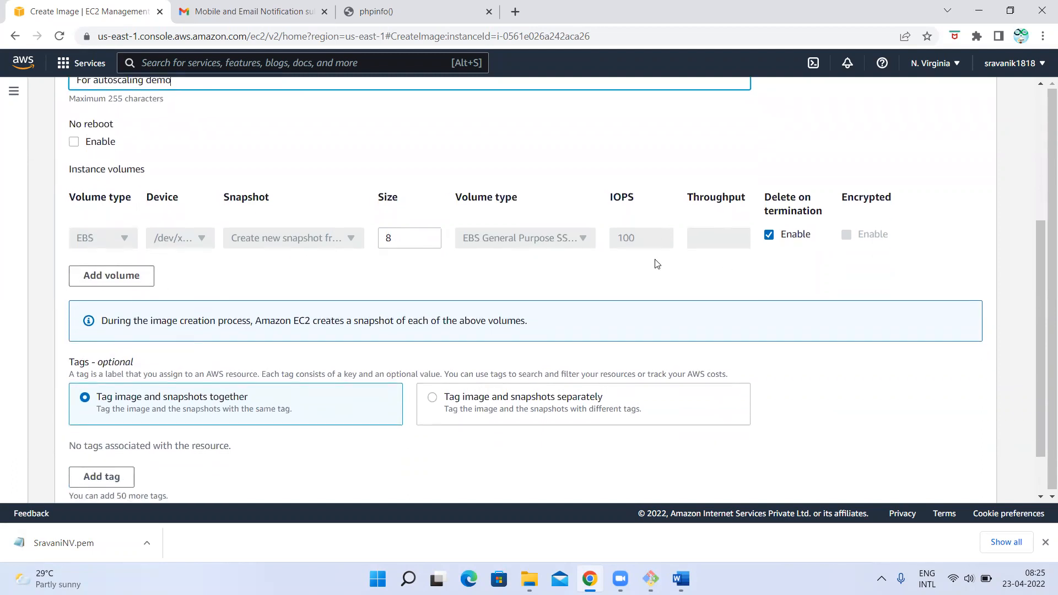
scroll(338, 267, down, 1)
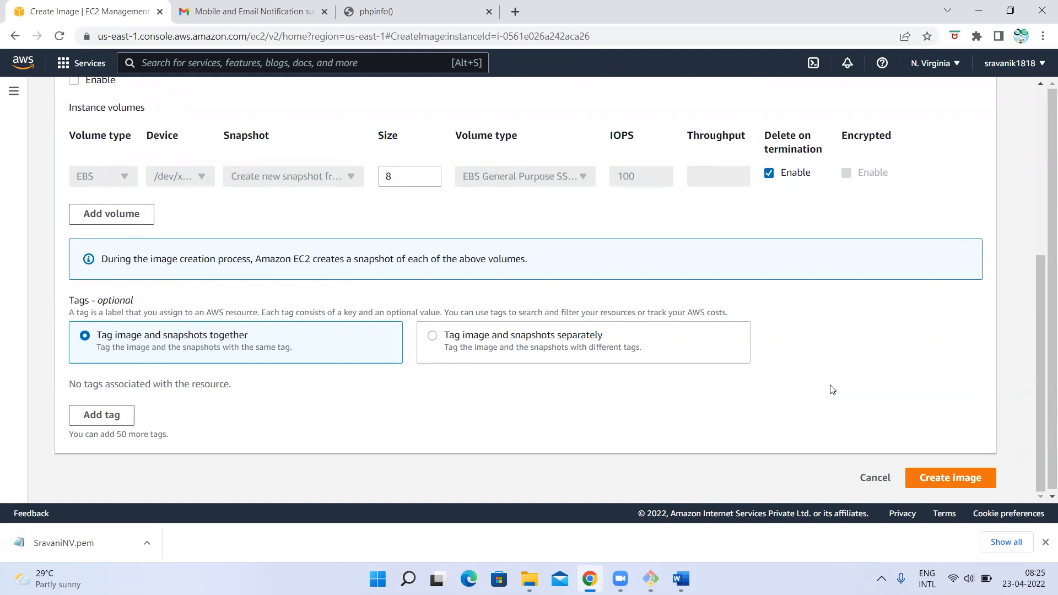
click(960, 479)
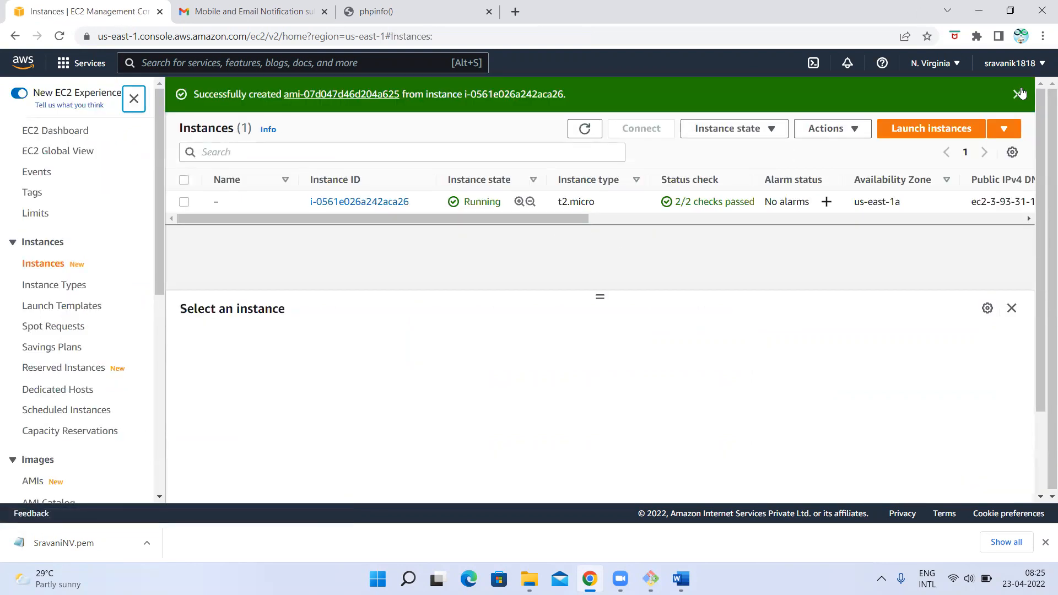
click(1018, 95)
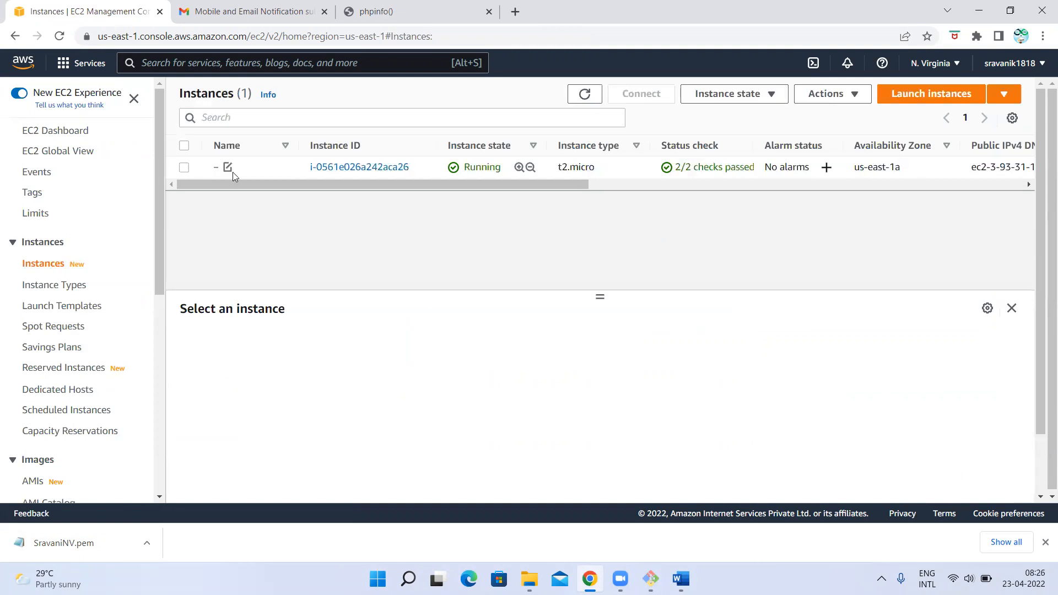
Step: Name the running EC2 instance "Original Instance" and save the name
click(227, 167)
click(286, 189)
text(Origi)
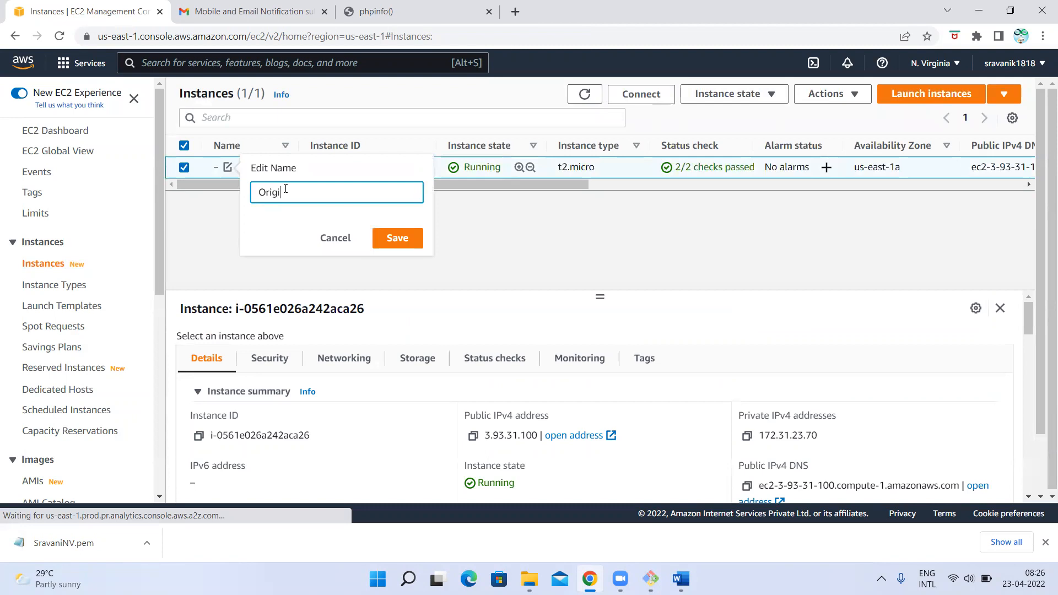
text(nal Instance)
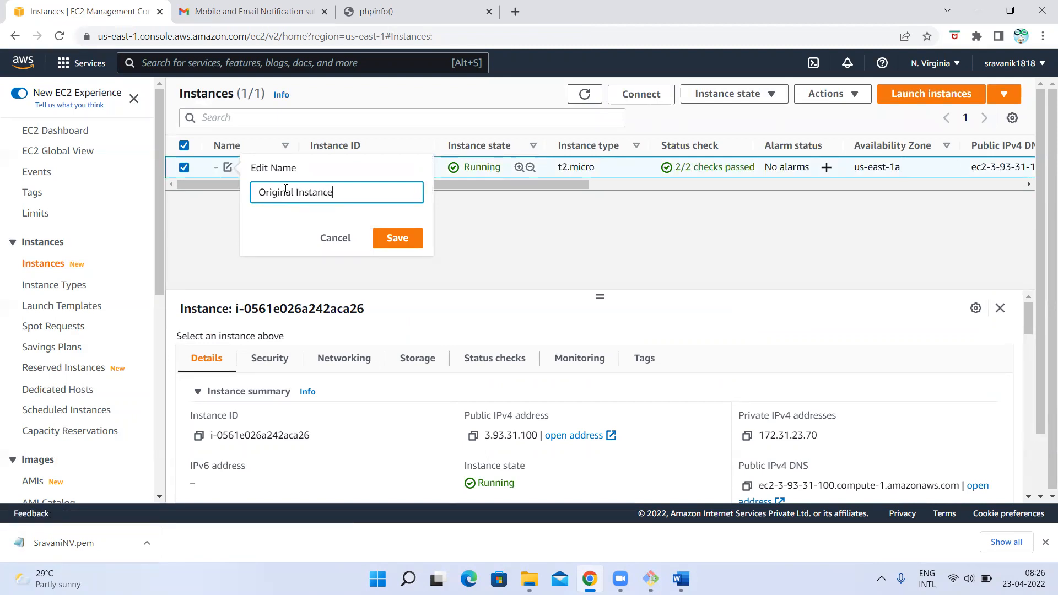
key(Return)
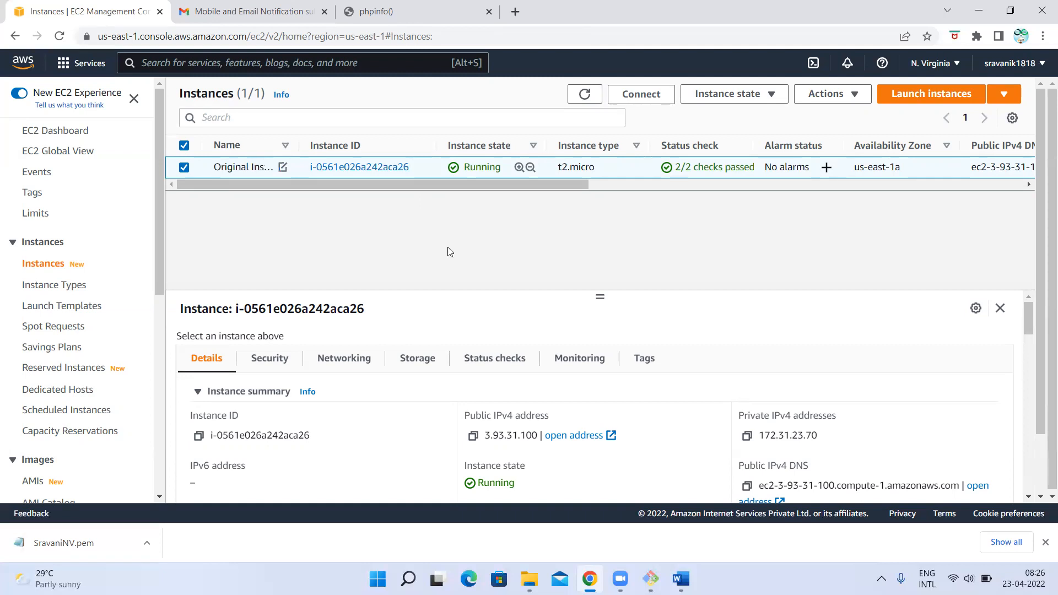
Step: Open the Auto Scaling launch configurations and start creating a new launch configuration
scroll(67, 387, down, 6)
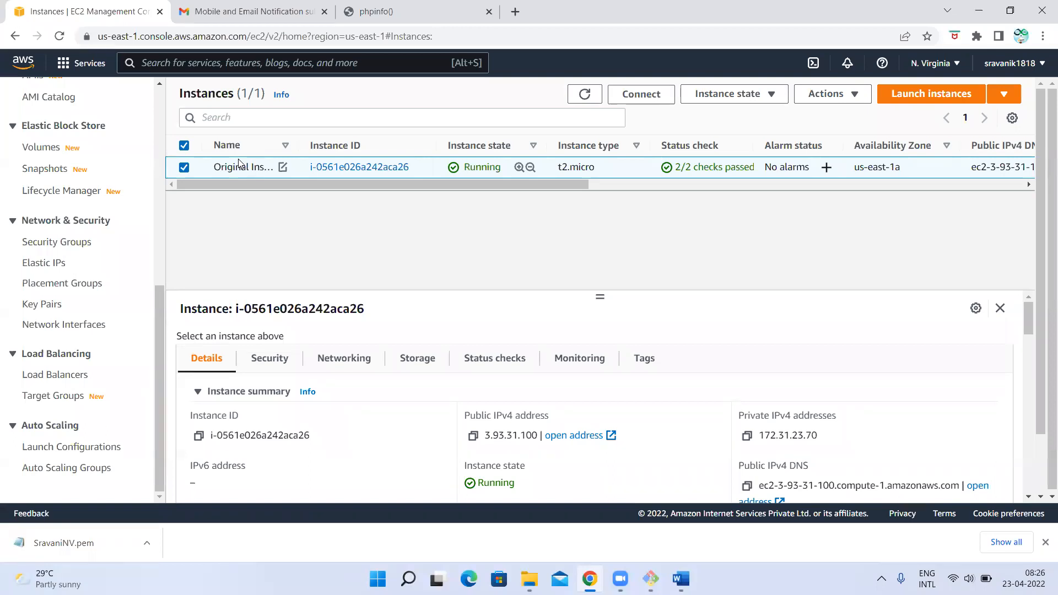
click(64, 452)
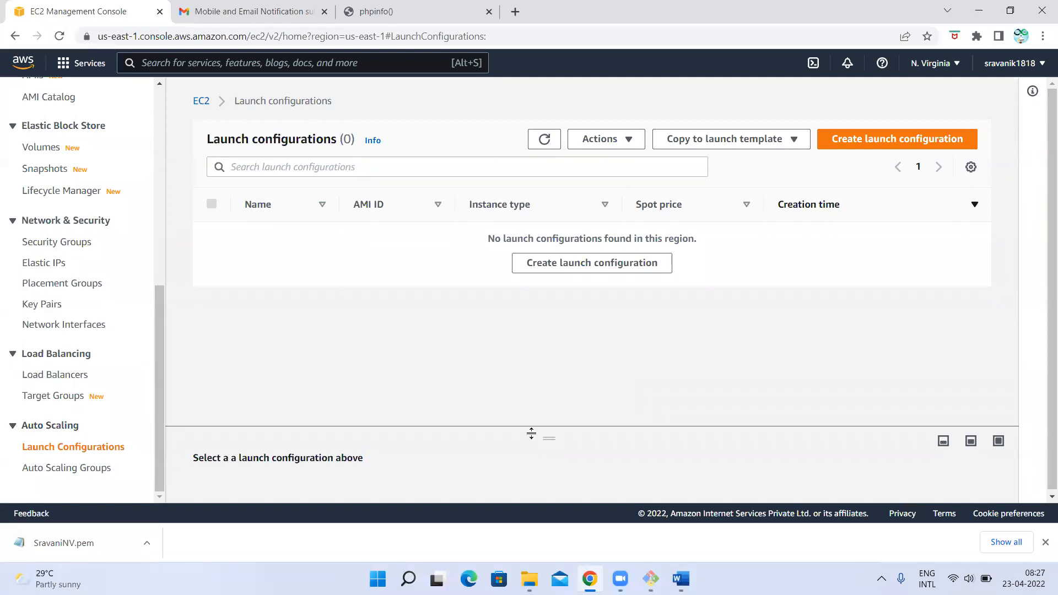
click(693, 148)
click(750, 367)
click(954, 141)
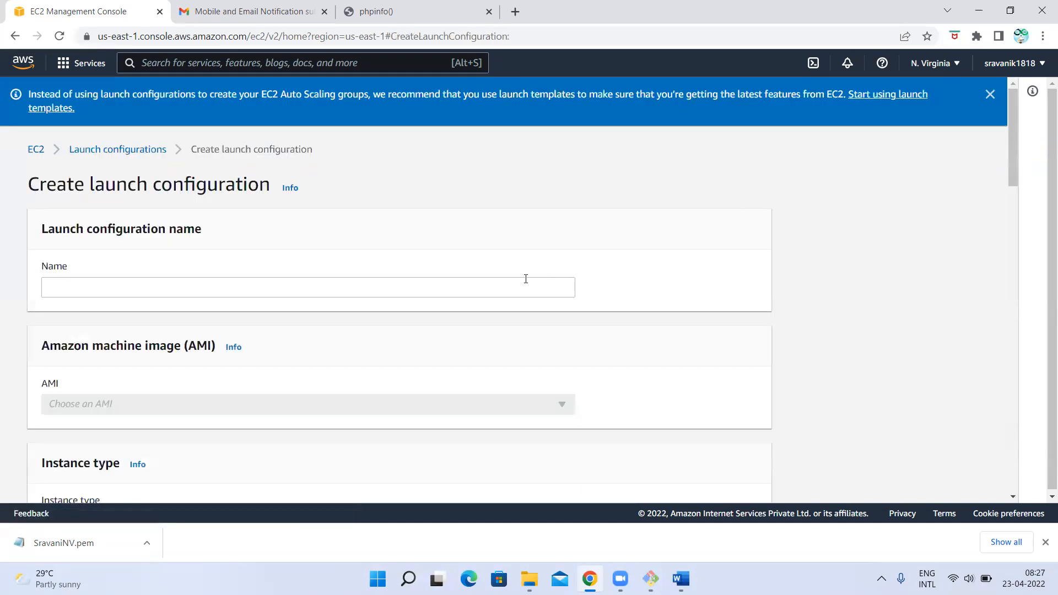
Step: Name the launch configuration MyAutoScalingLC and choose MyAMI as its machine image
click(77, 289)
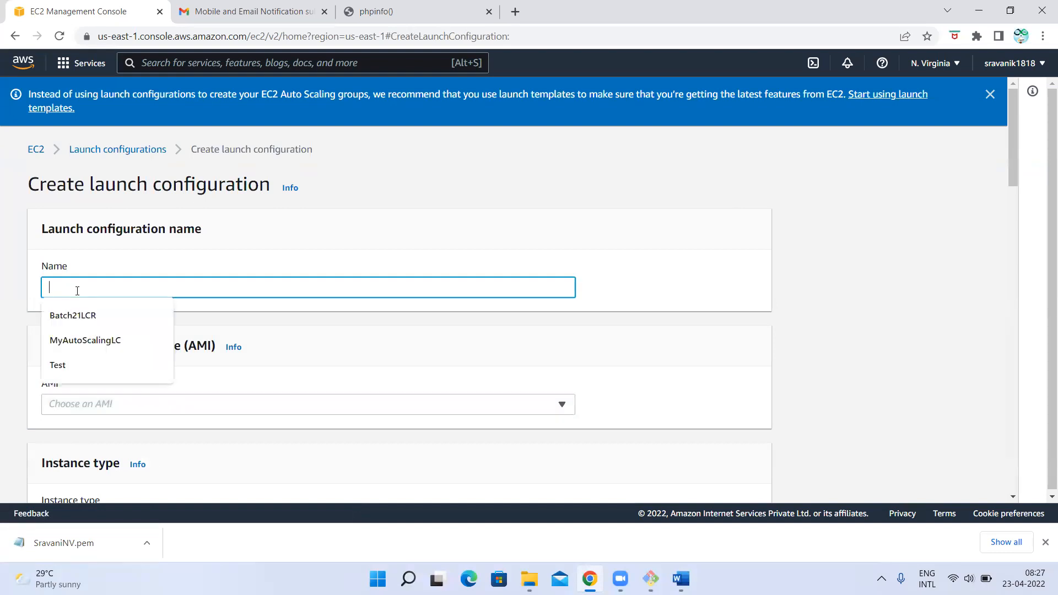
click(85, 341)
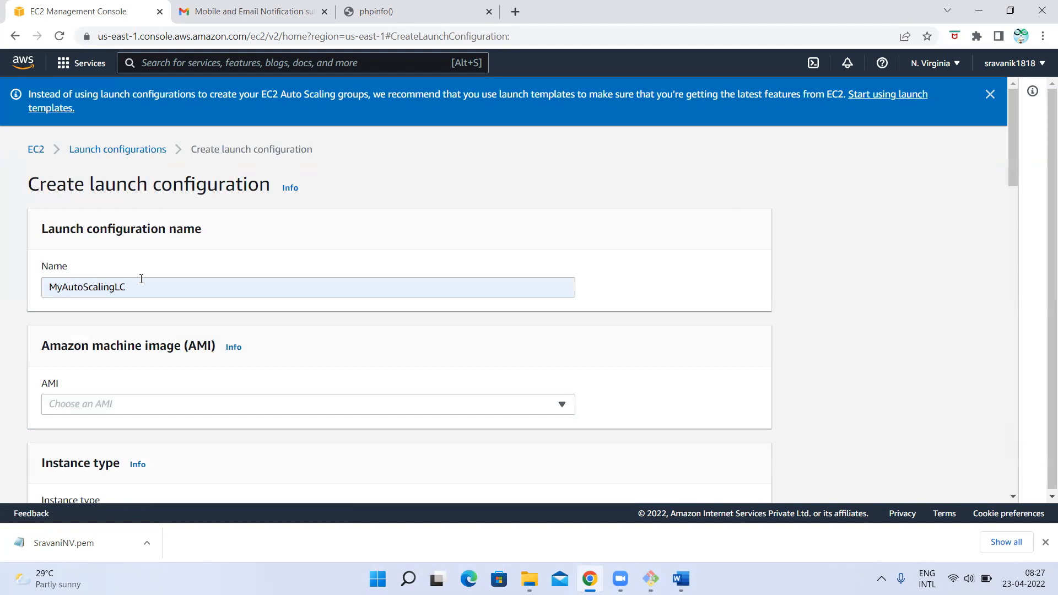
scroll(142, 278, down, 2)
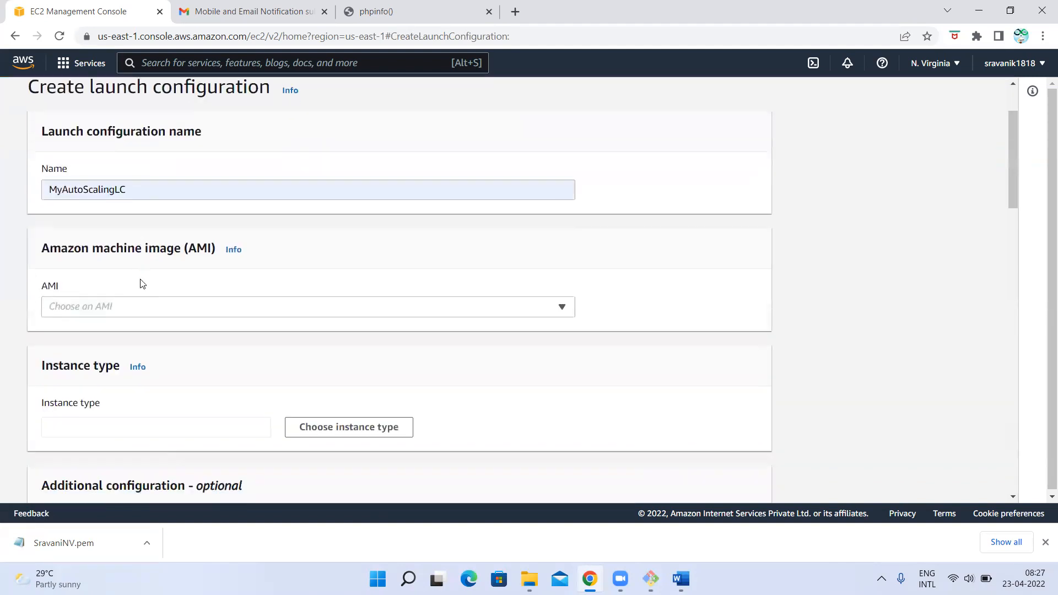
click(73, 312)
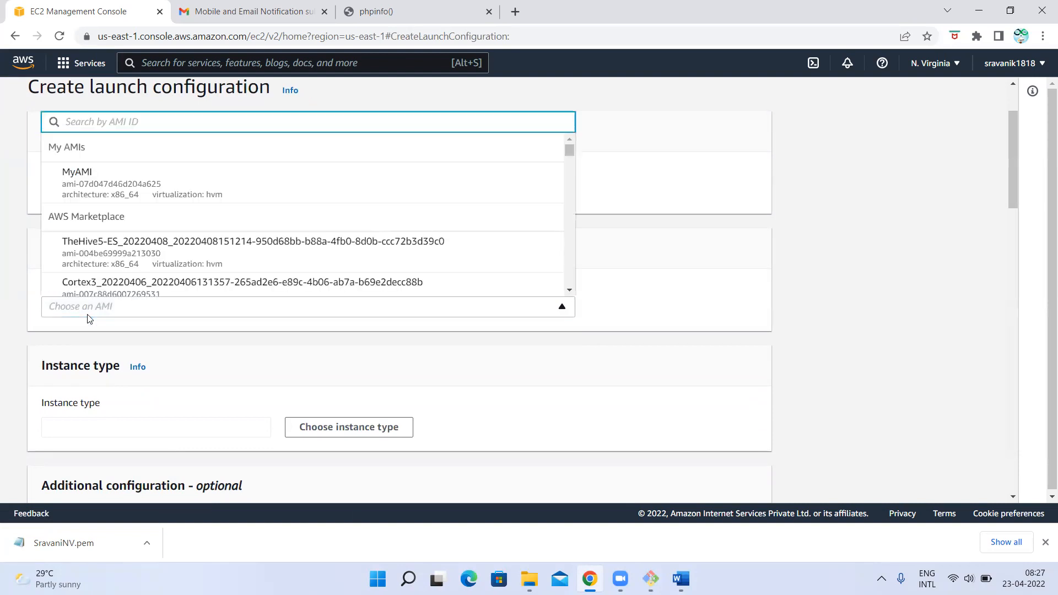
click(73, 186)
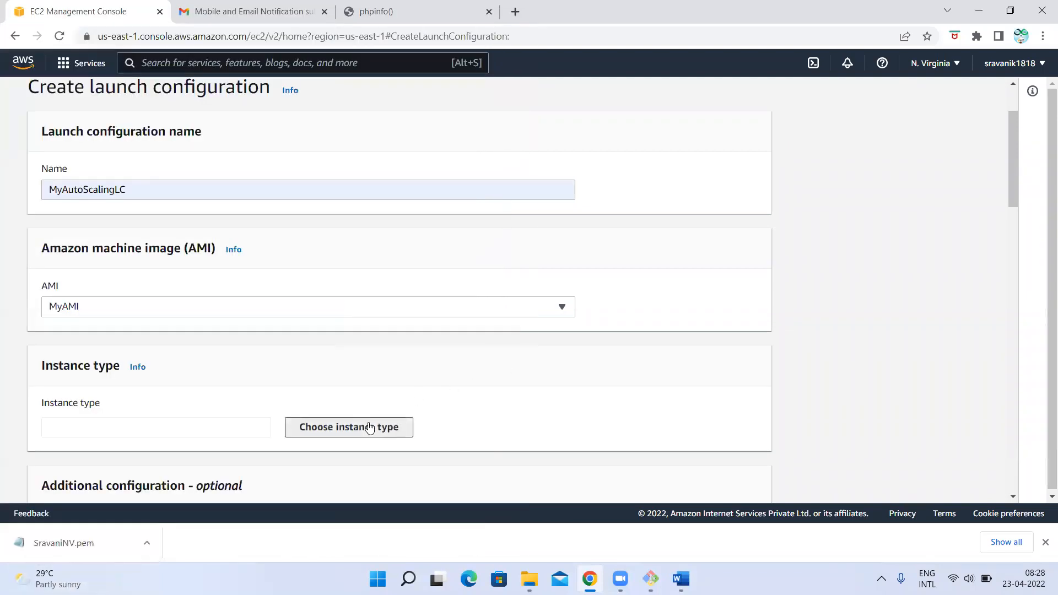
Step: Search the instance types for t2.m and choose t2.micro for the launch configuration
click(369, 429)
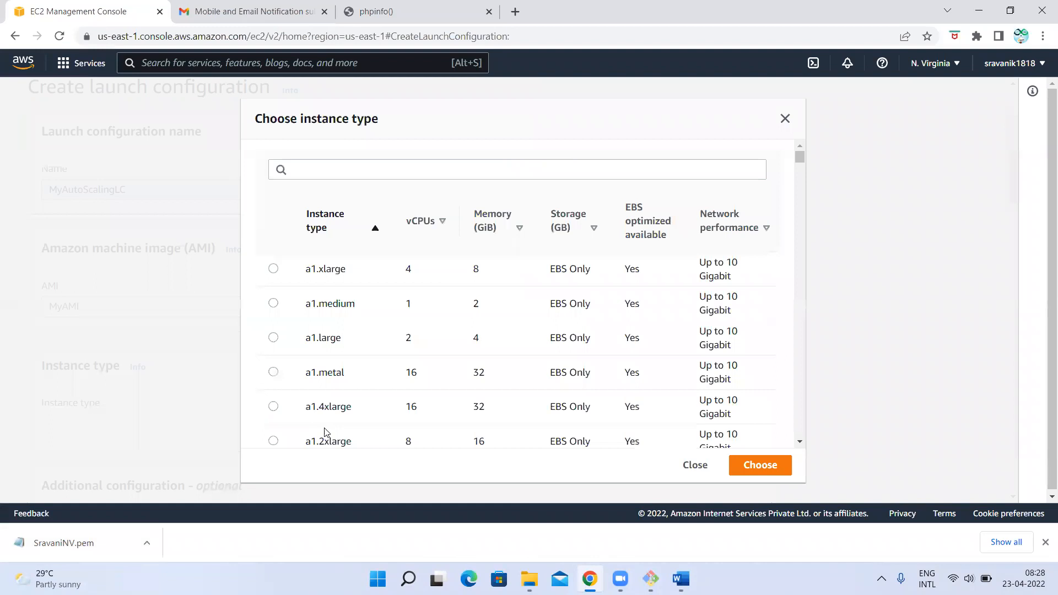
click(309, 166)
text(t2.m)
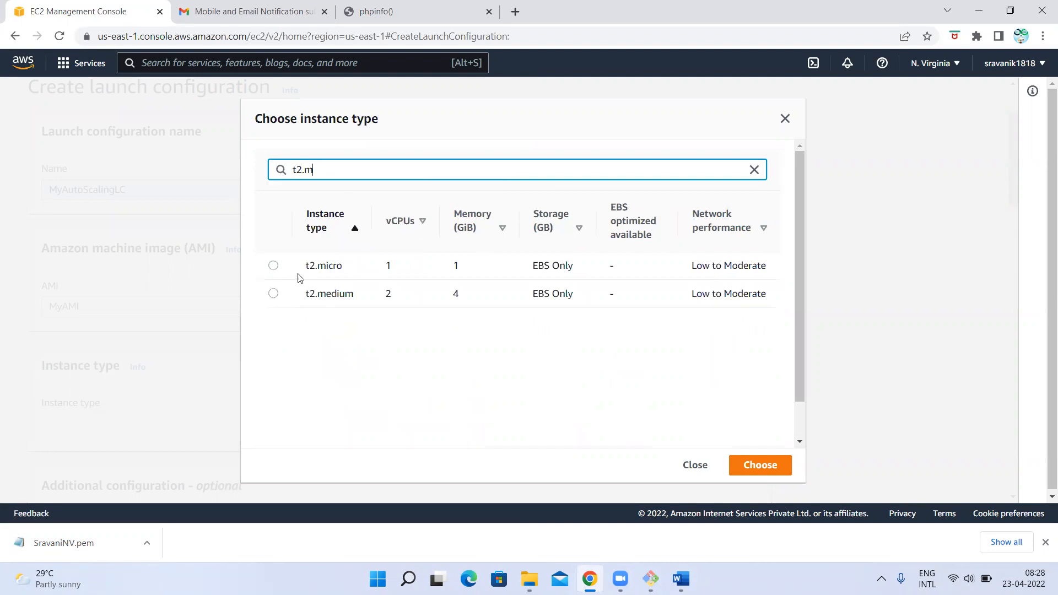
click(273, 266)
click(770, 472)
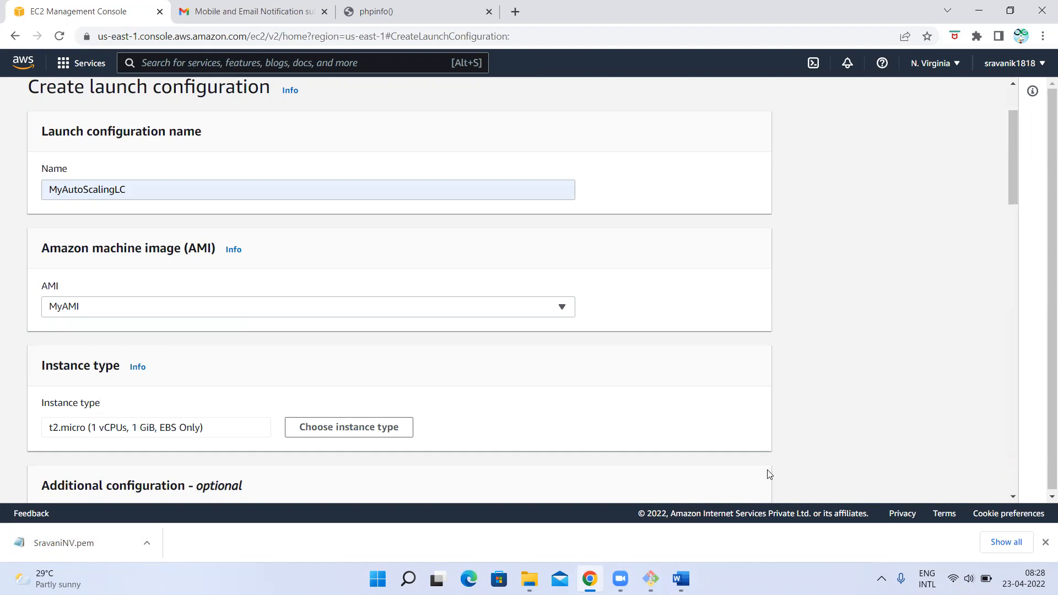
Step: Expand the advanced details of the launch configuration and activate the user data text box
scroll(770, 474, down, 2)
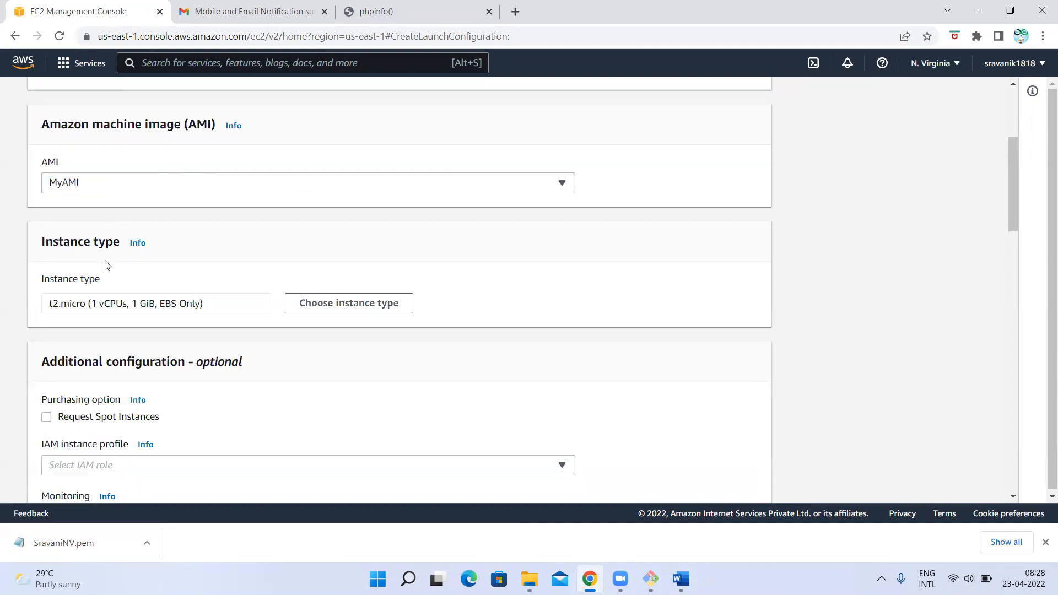
scroll(106, 264, up, 1)
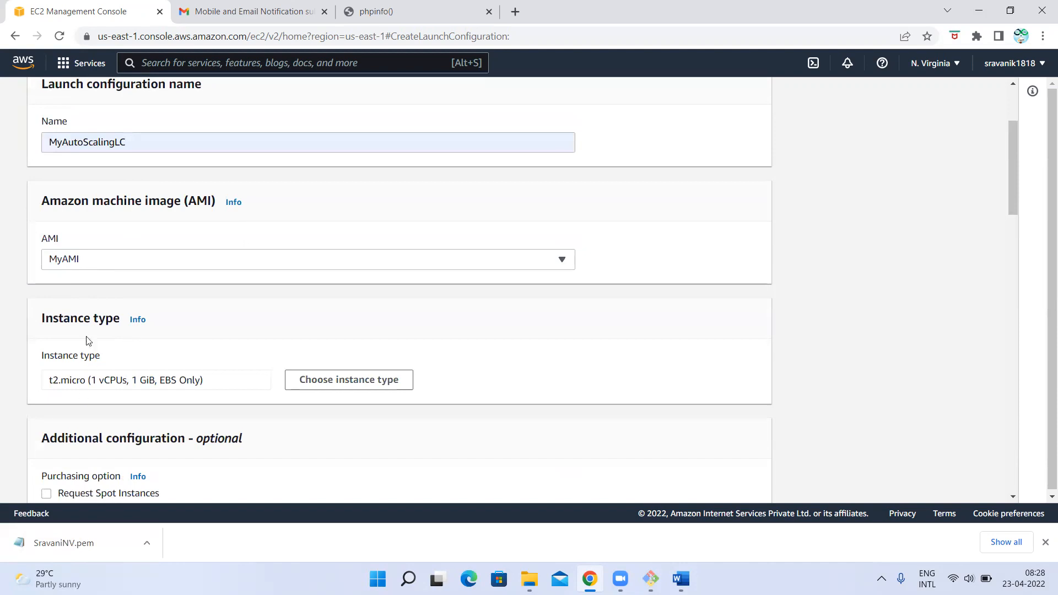
scroll(77, 380, down, 5)
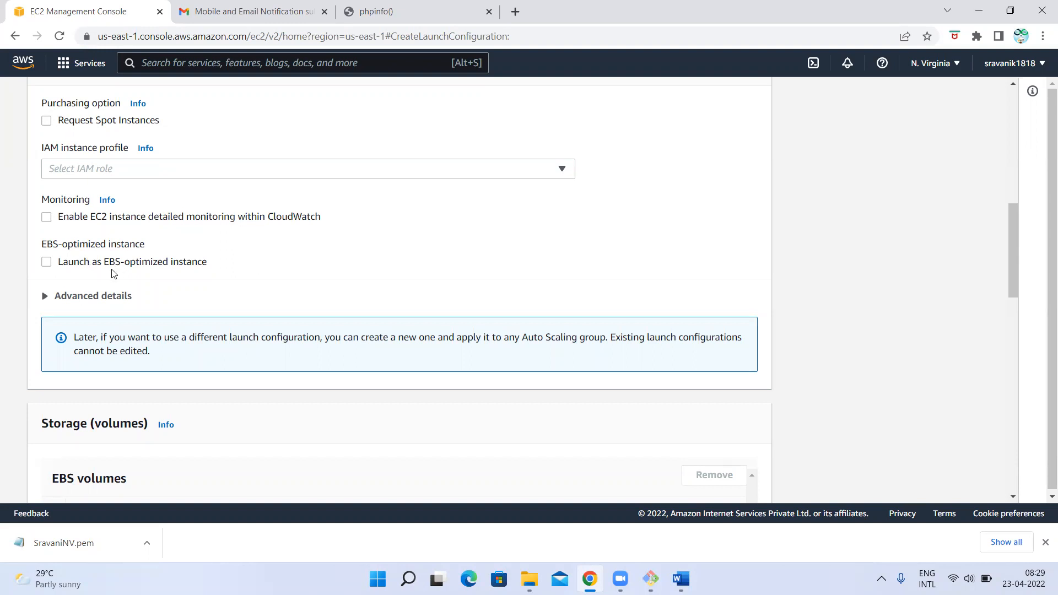
scroll(147, 273, down, 3)
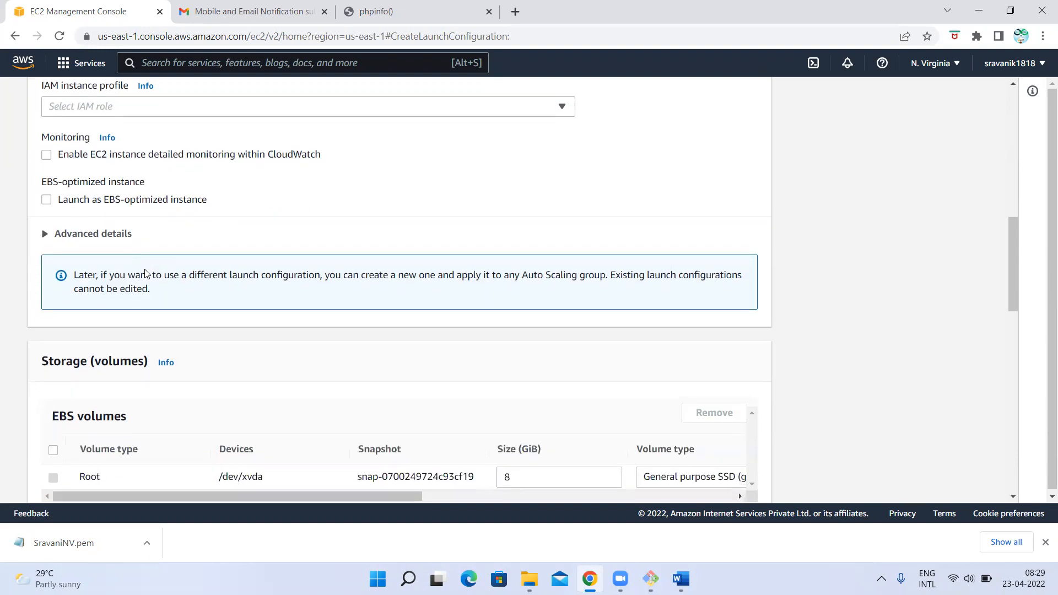
scroll(146, 273, down, 1)
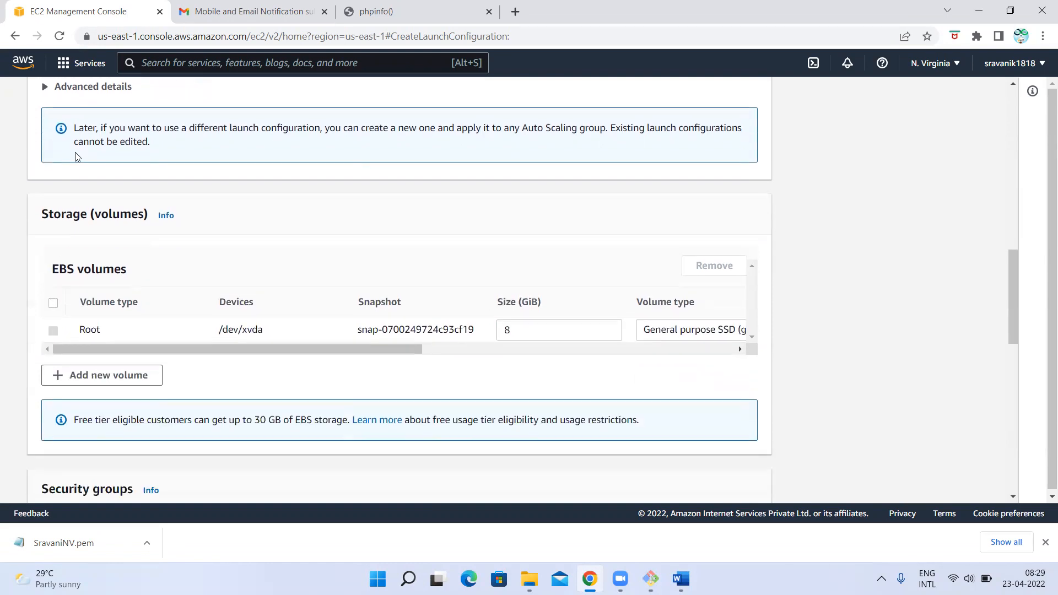
click(43, 88)
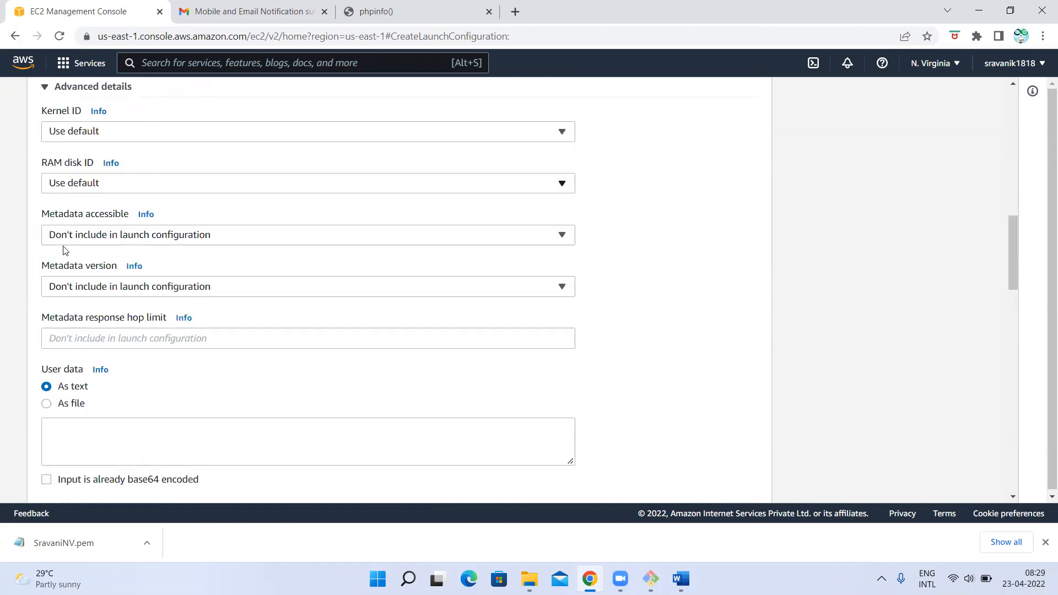
scroll(81, 291, down, 2)
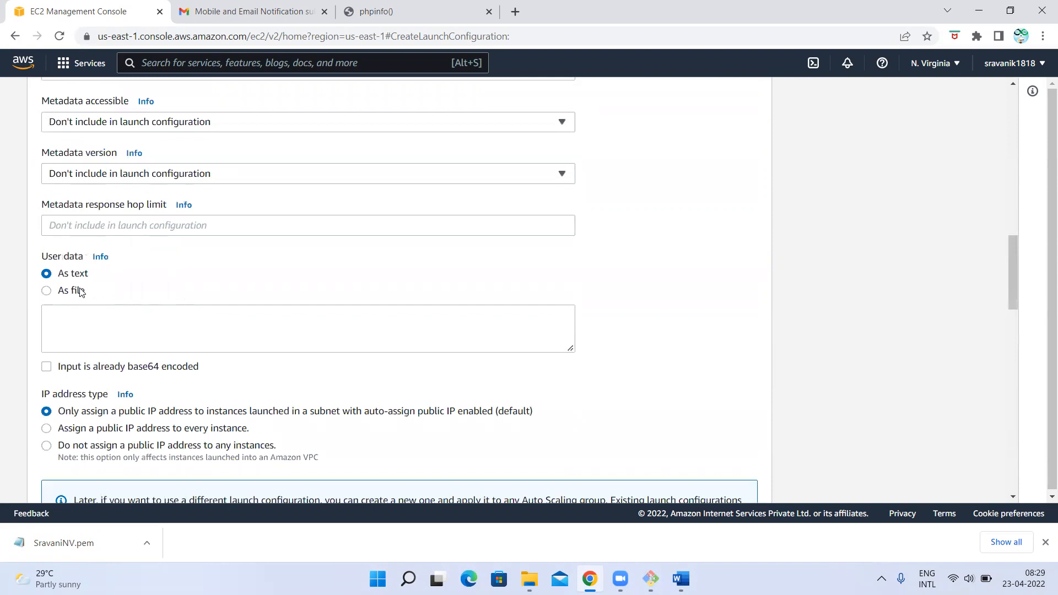
click(71, 328)
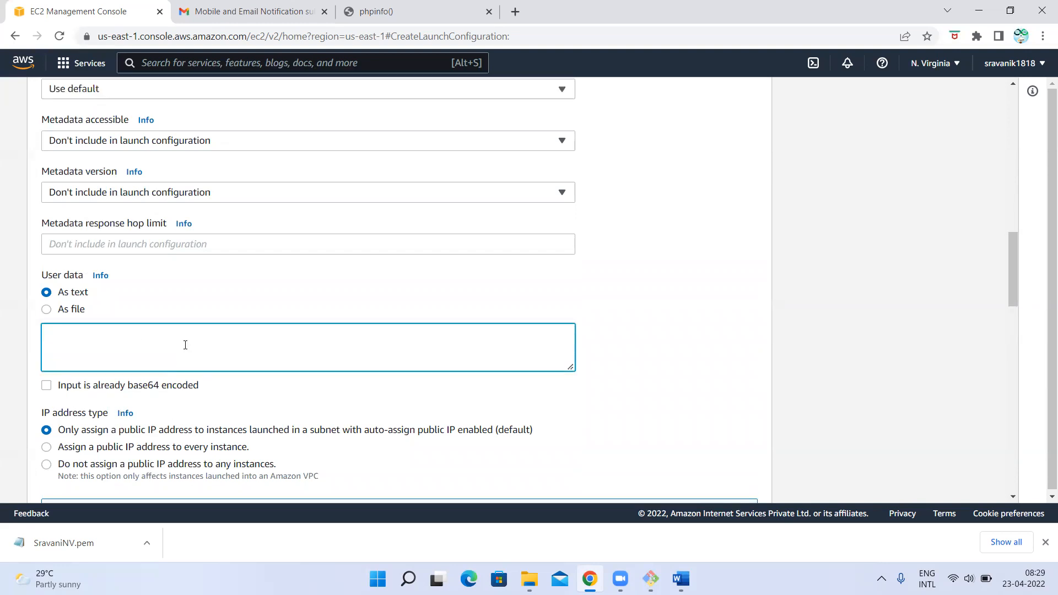
Step: Review the launch configuration's user data, metadata, IP address type and EBS storage volume settings
scroll(185, 345, down, 2)
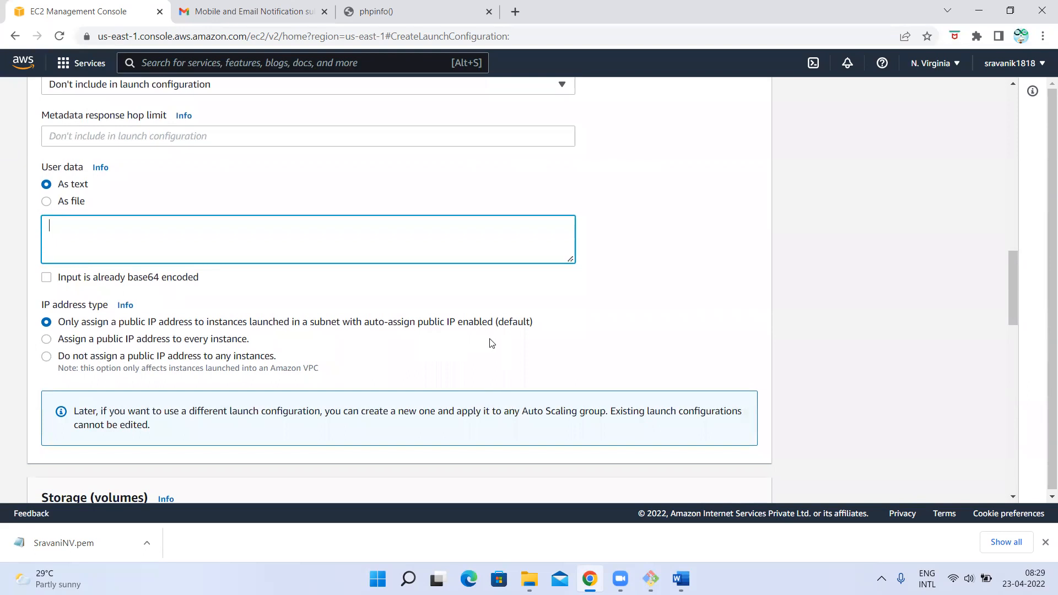
scroll(307, 316, up, 1)
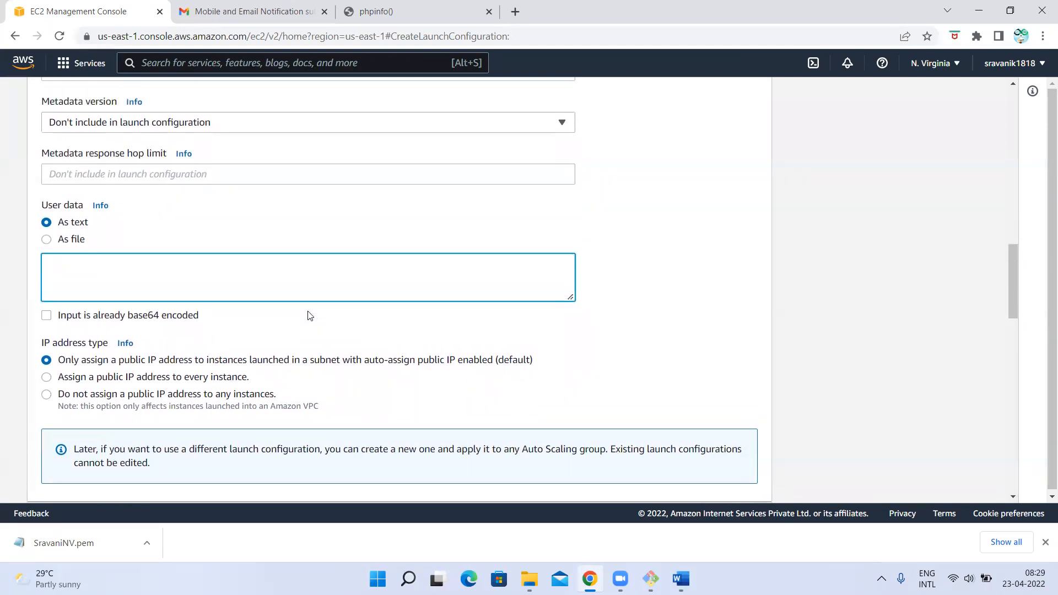
scroll(203, 317, up, 3)
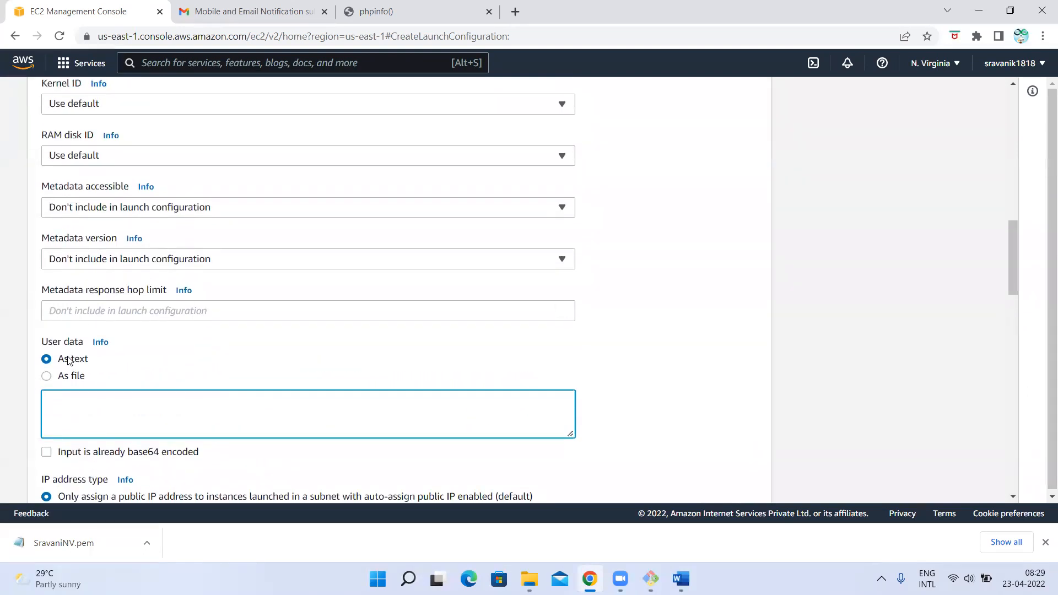
scroll(163, 287, up, 4)
scroll(117, 230, up, 3)
scroll(116, 229, down, 10)
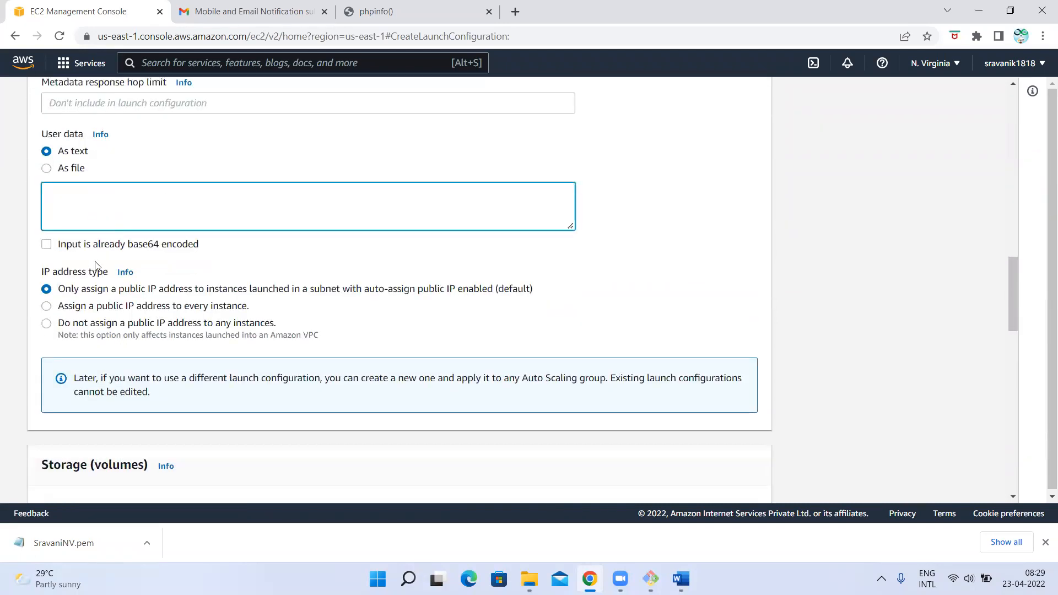
click(48, 203)
scroll(107, 485, down, 1)
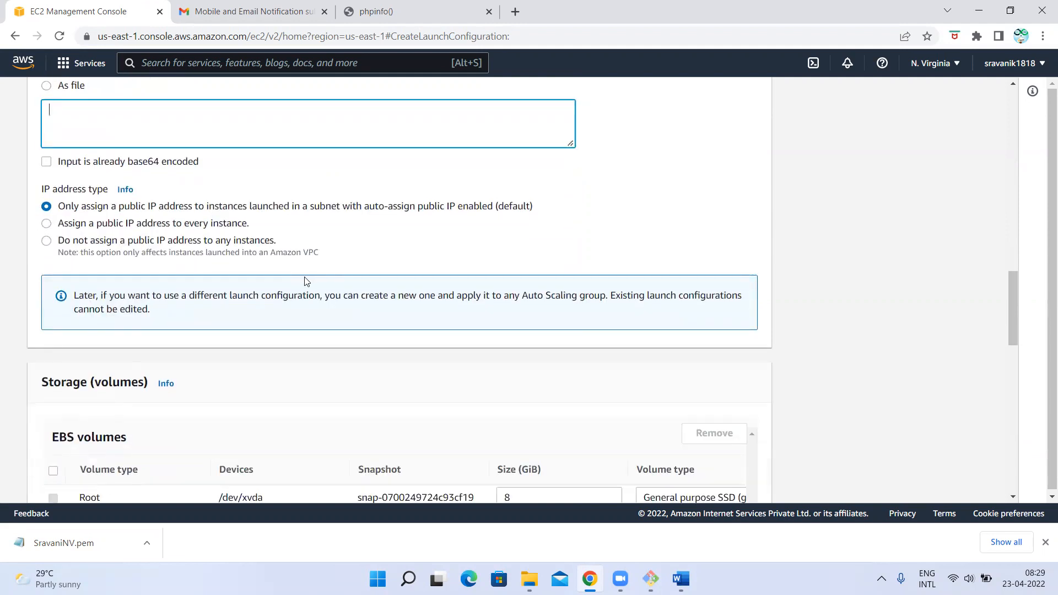
scroll(304, 281, down, 4)
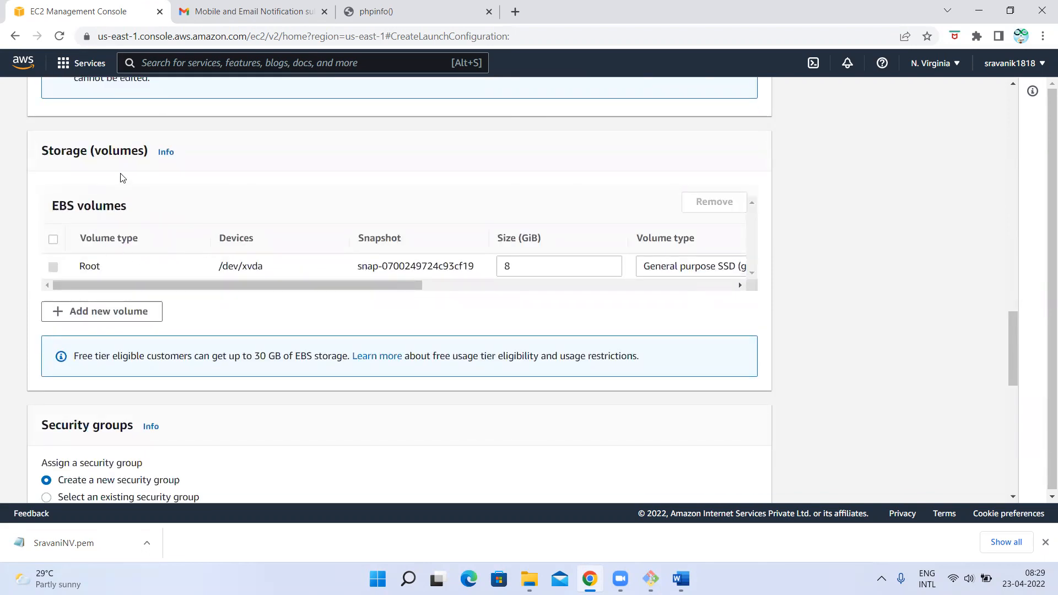
drag(327, 286, 738, 286)
Step: Assign the existing default VPC security group to the launch configuration
scroll(406, 337, down, 4)
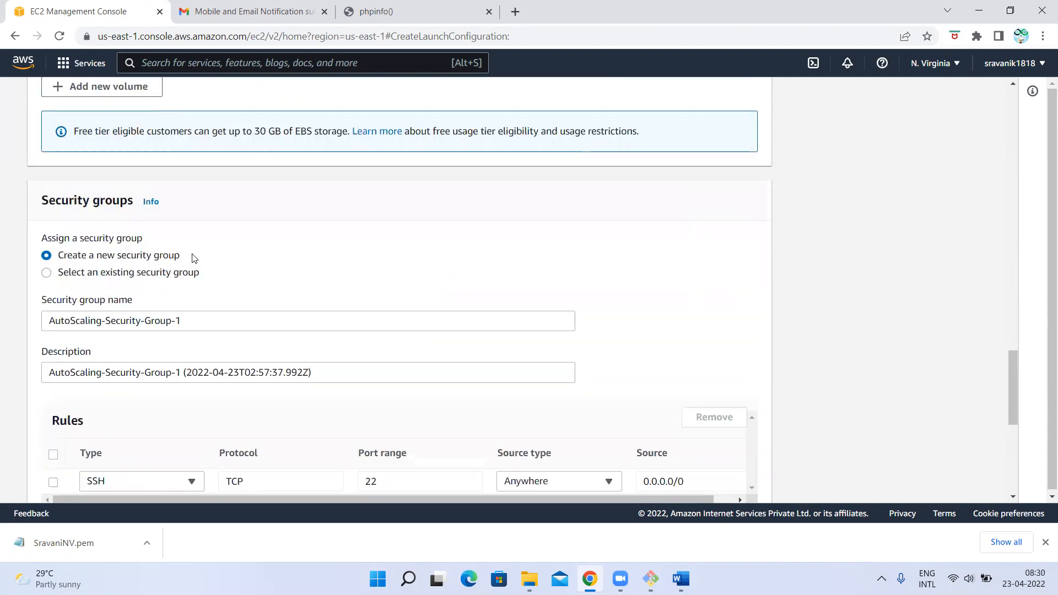
click(48, 275)
scroll(115, 368, down, 2)
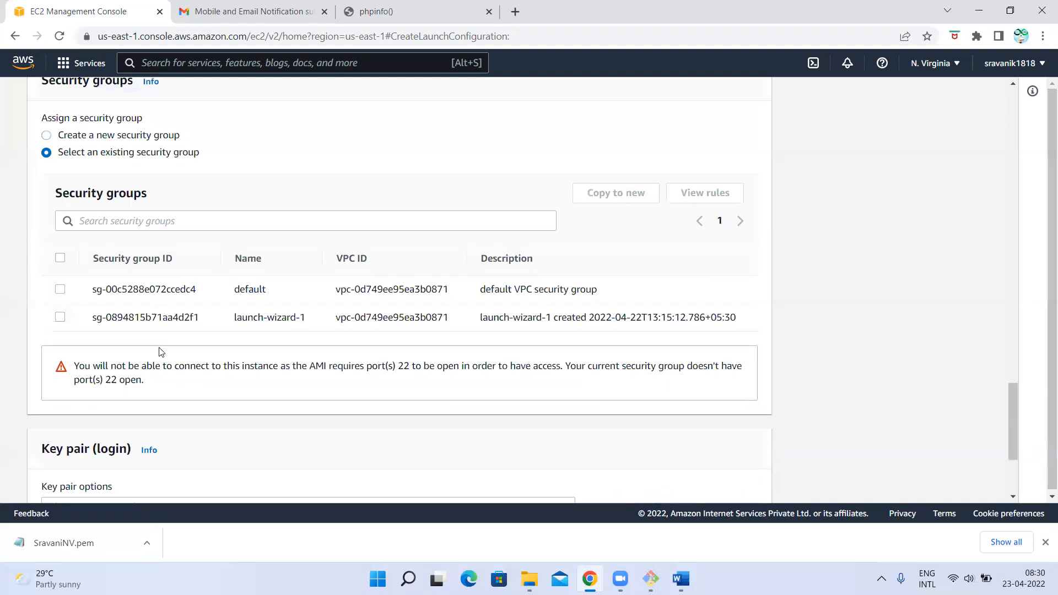
click(60, 290)
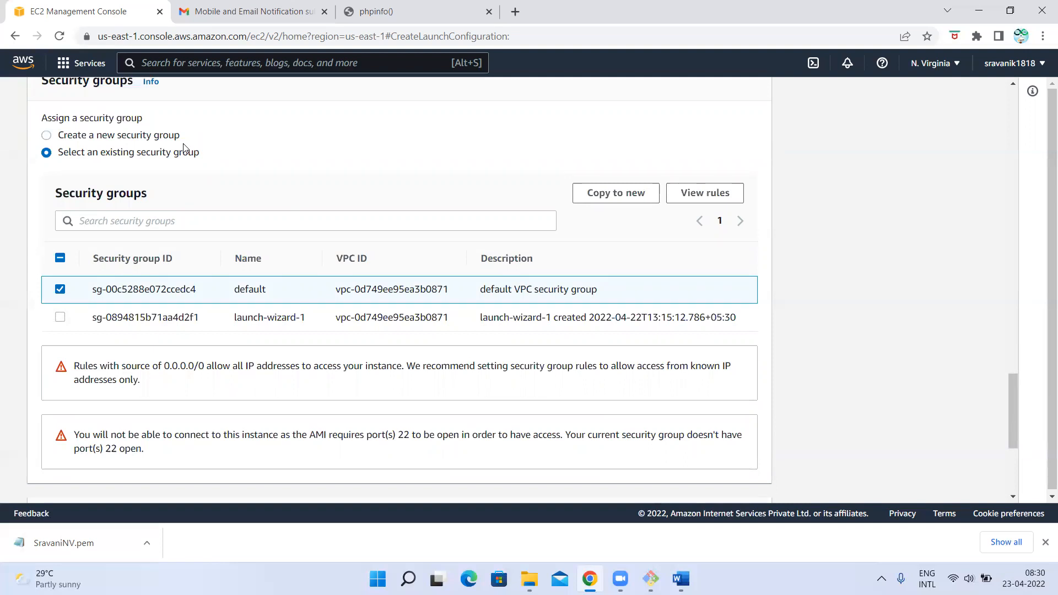
click(48, 136)
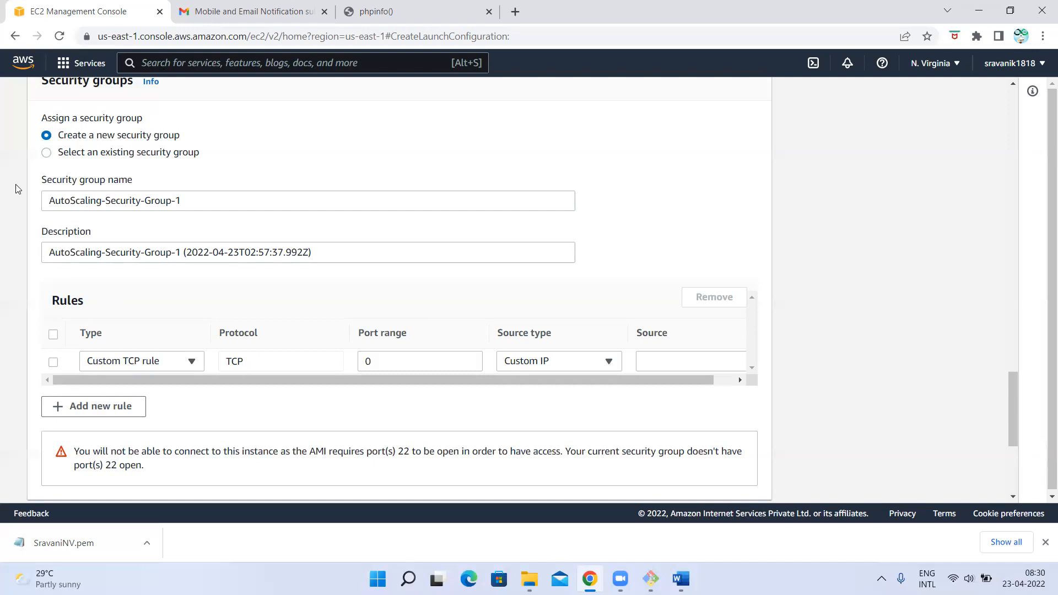
click(48, 155)
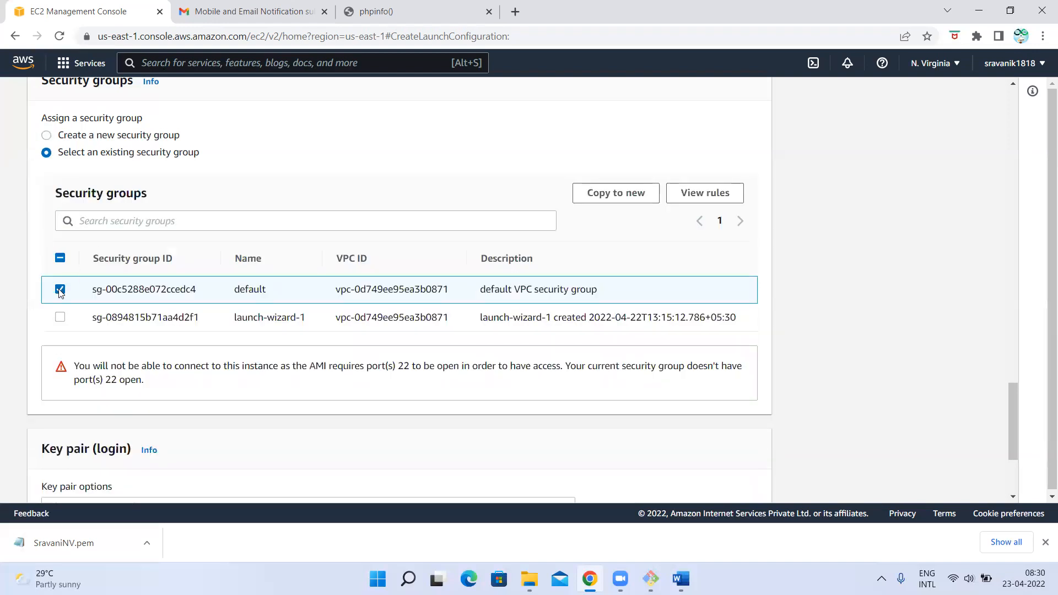
Step: Choose to use an existing key pair for login and select the one whose name ends in NV
scroll(90, 308, down, 3)
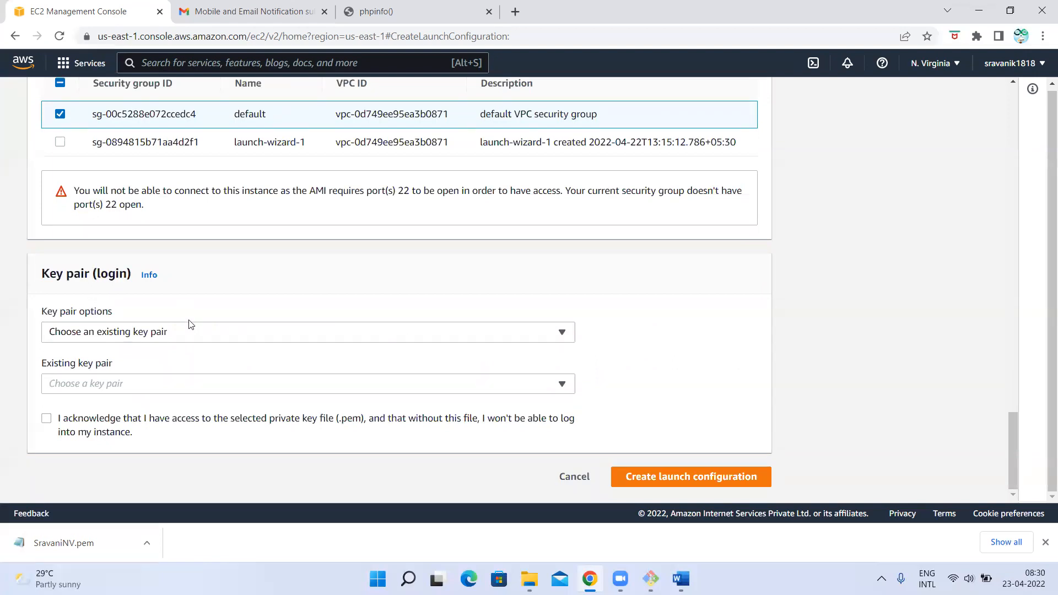
click(190, 325)
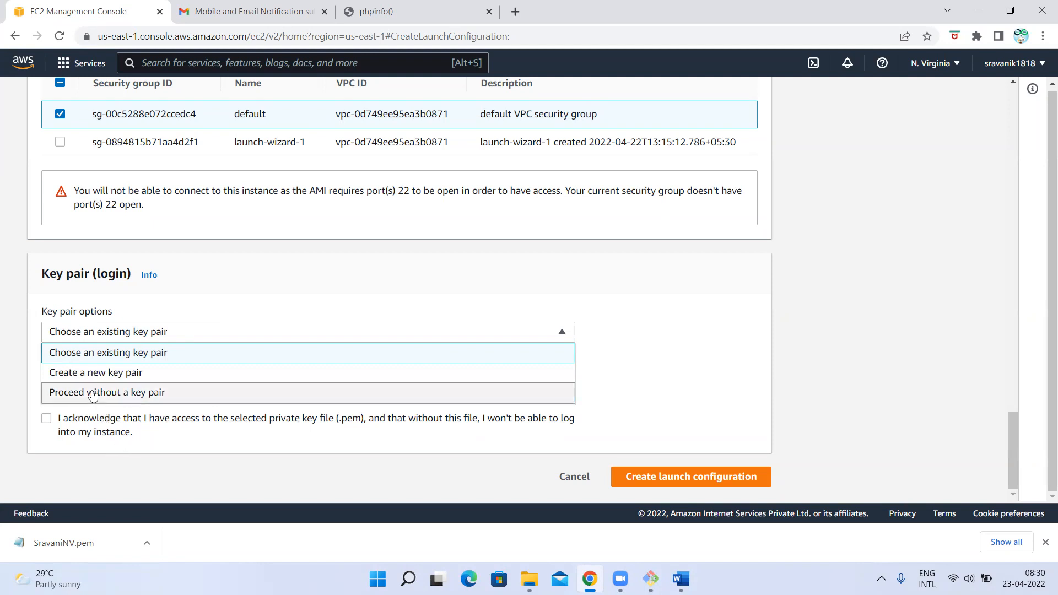
click(76, 358)
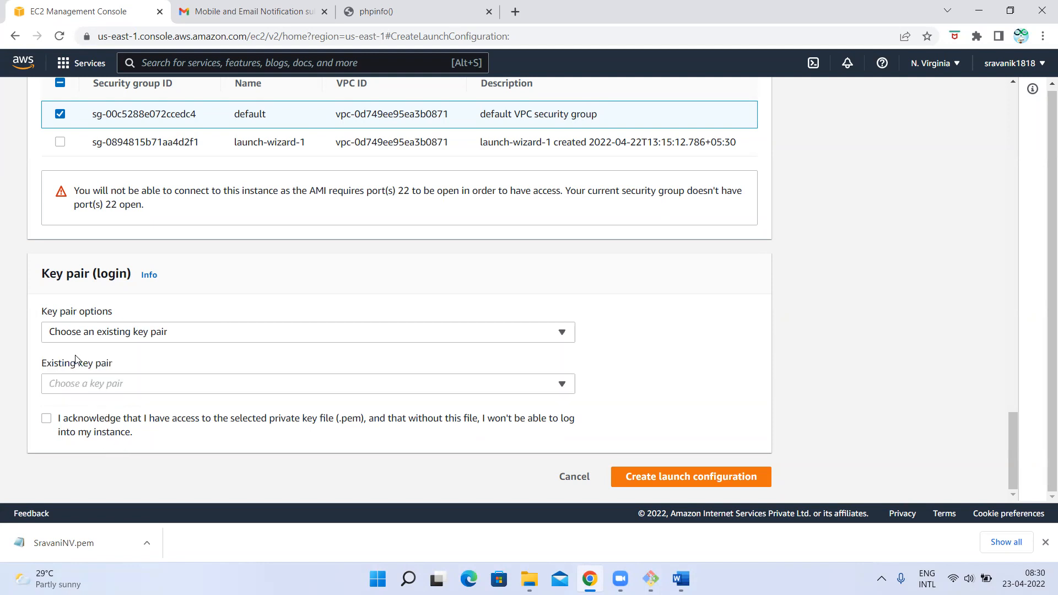
click(110, 387)
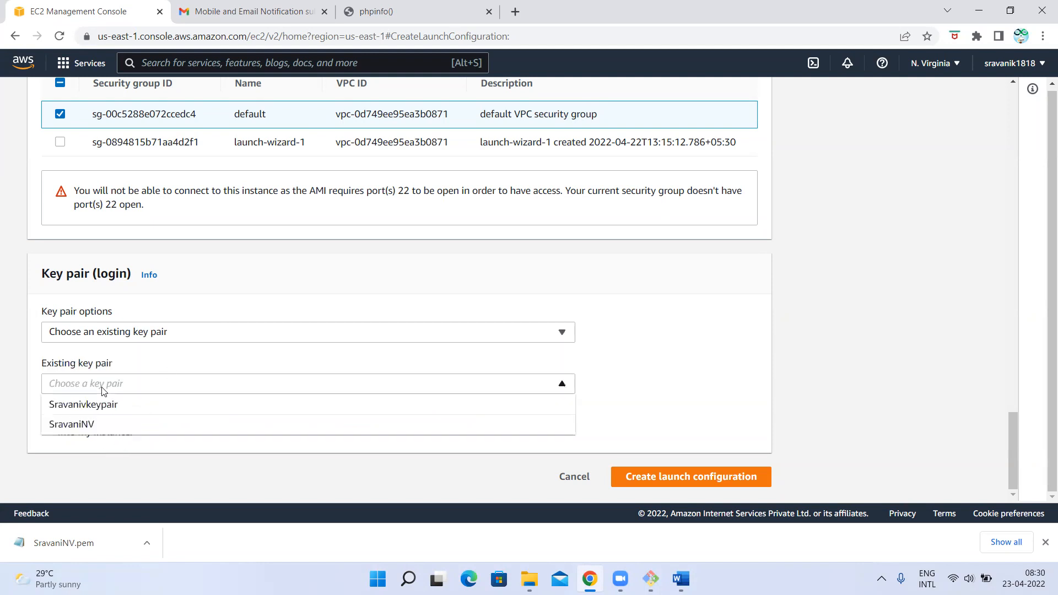
click(83, 424)
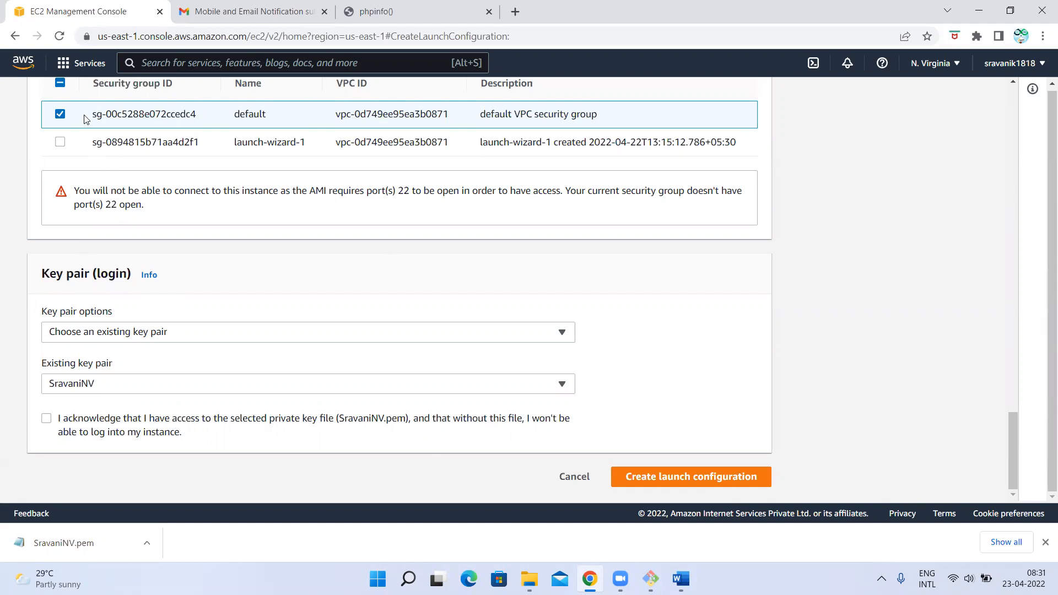
Step: Acknowledge access to the private key file, create the launch configuration and dismiss the notification
click(46, 419)
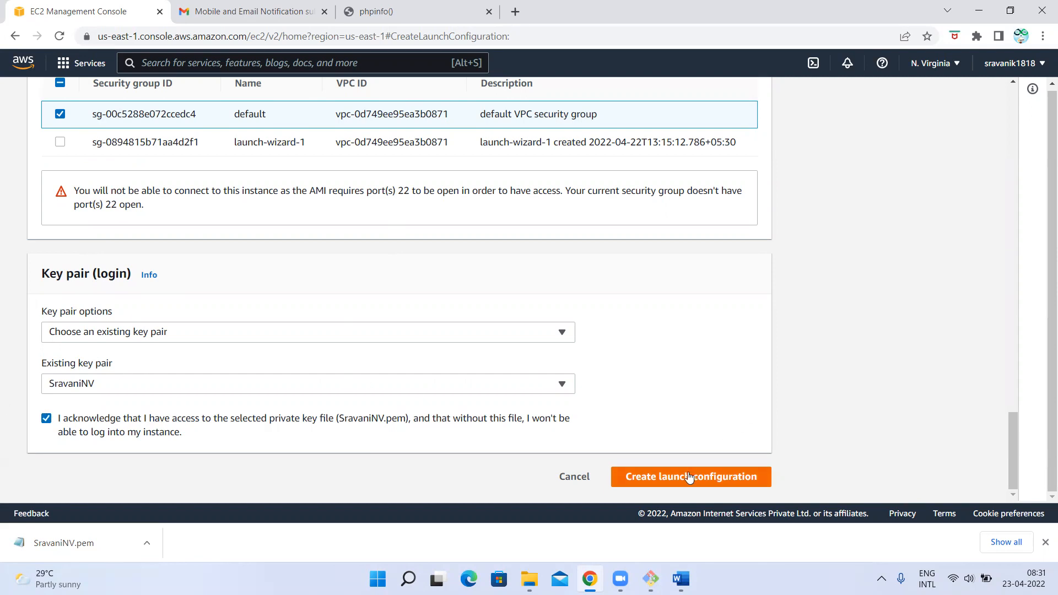
scroll(689, 478, up, 1)
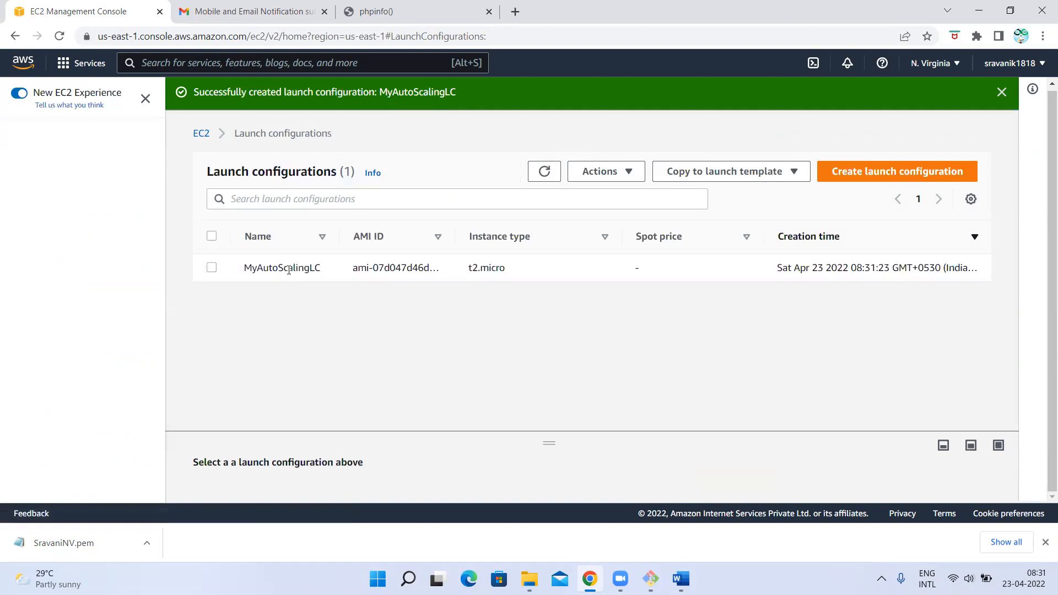
click(1001, 94)
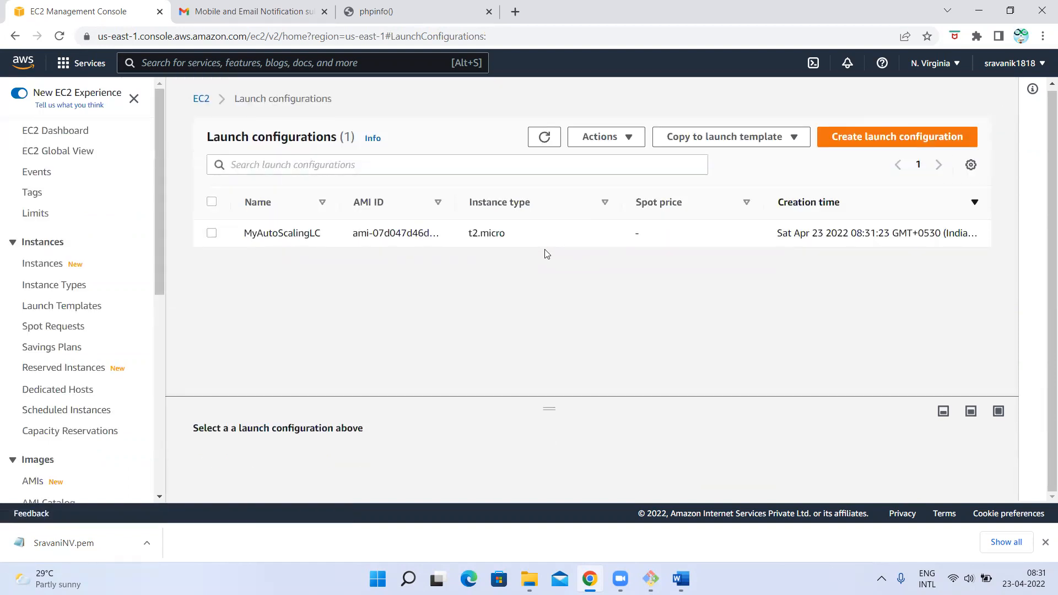
Step: Open the Auto Scaling groups and start creating a new group named MyASG
scroll(96, 379, down, 7)
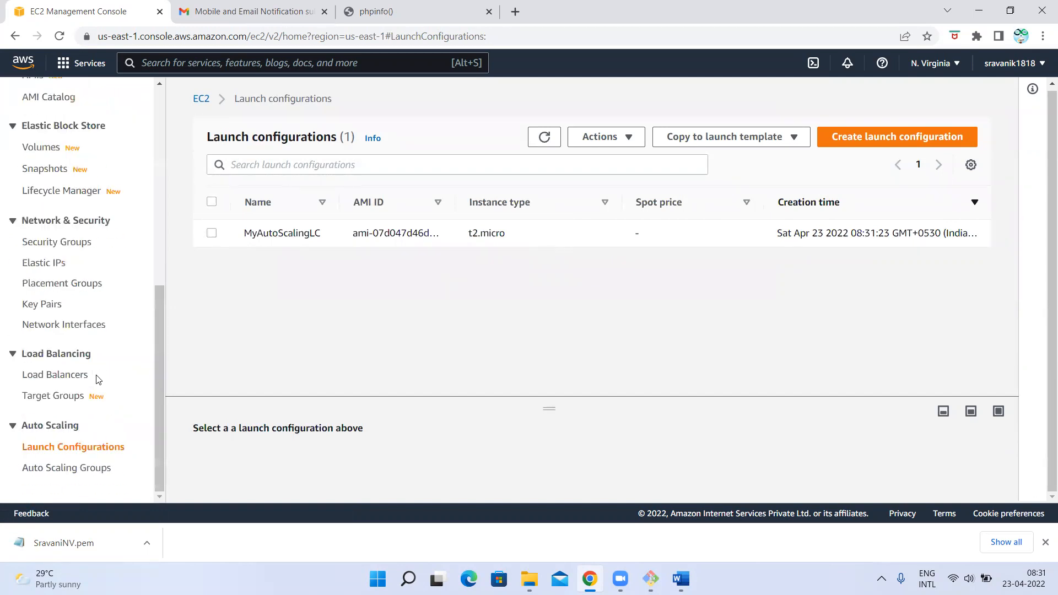
click(48, 468)
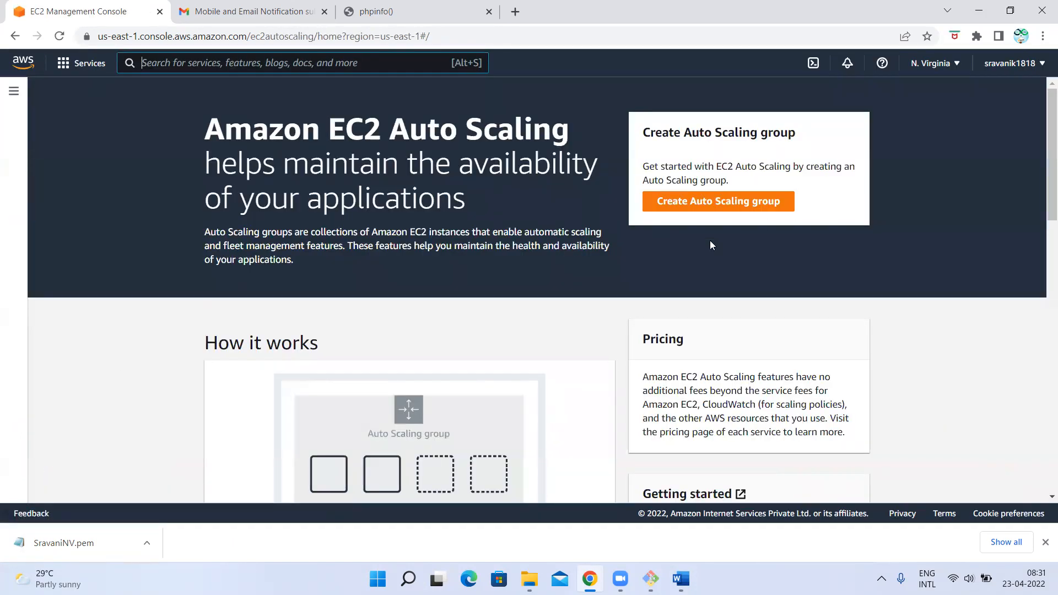
click(708, 206)
click(285, 298)
text(M)
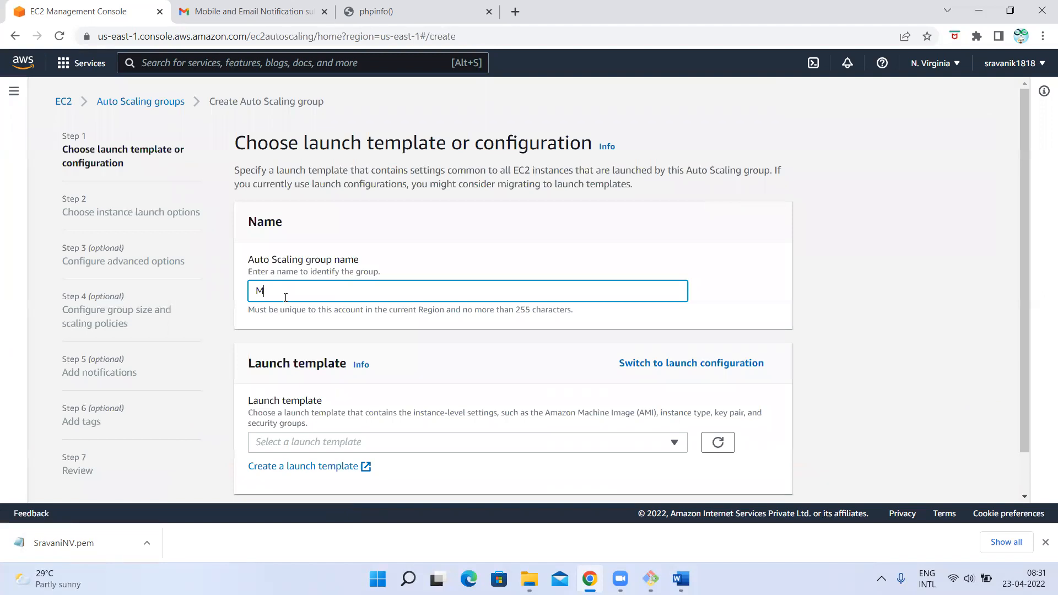
text(yASG)
scroll(318, 378, down, 1)
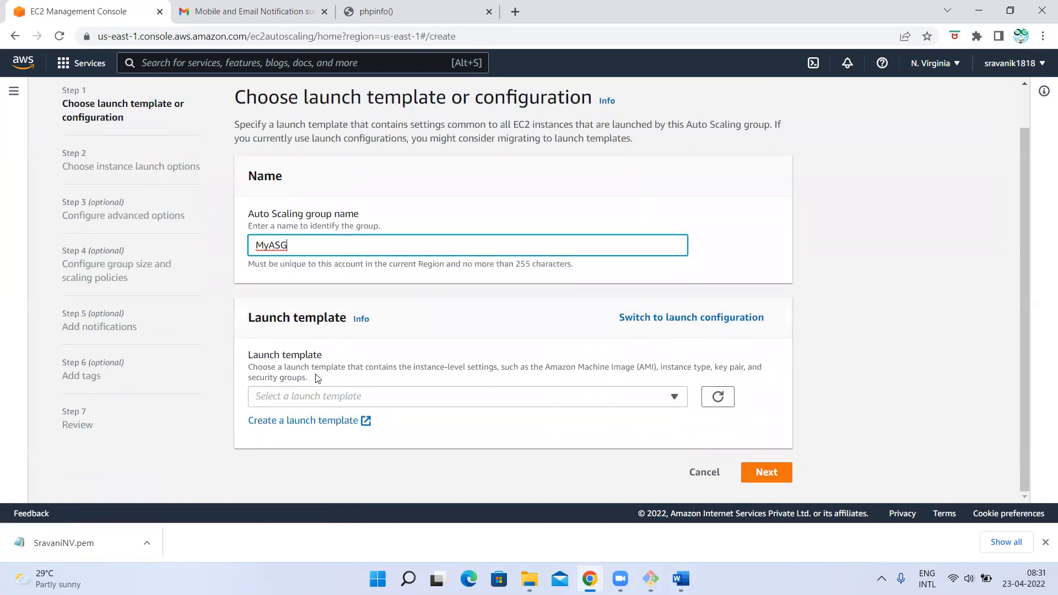
click(302, 102)
drag(302, 101, 590, 102)
click(305, 86)
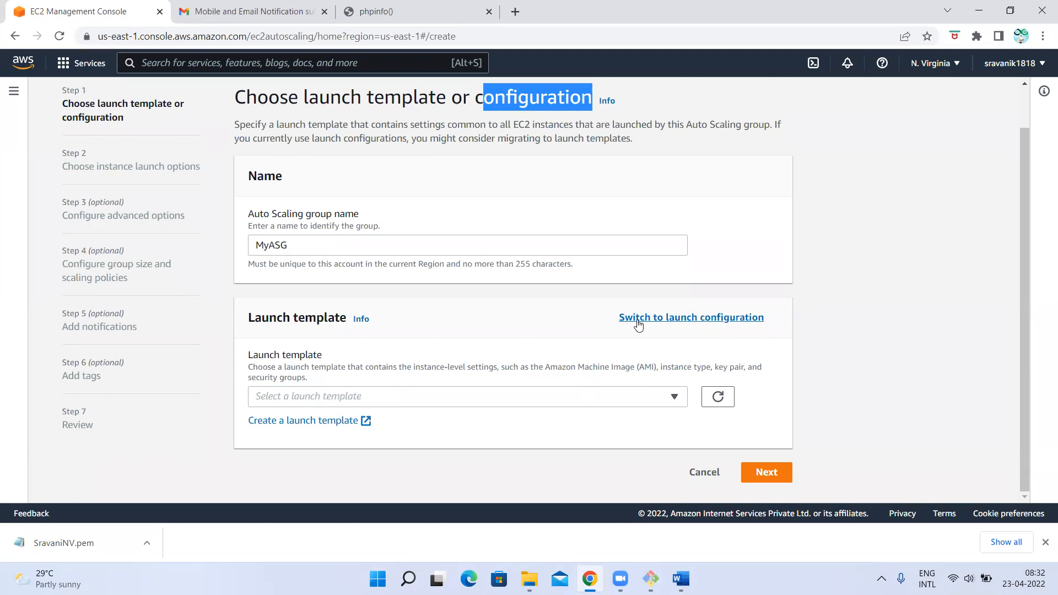
Step: Base the group on the launch configuration MyAutoScalingLC instead of a launch template and continue to the instance launch options
click(701, 329)
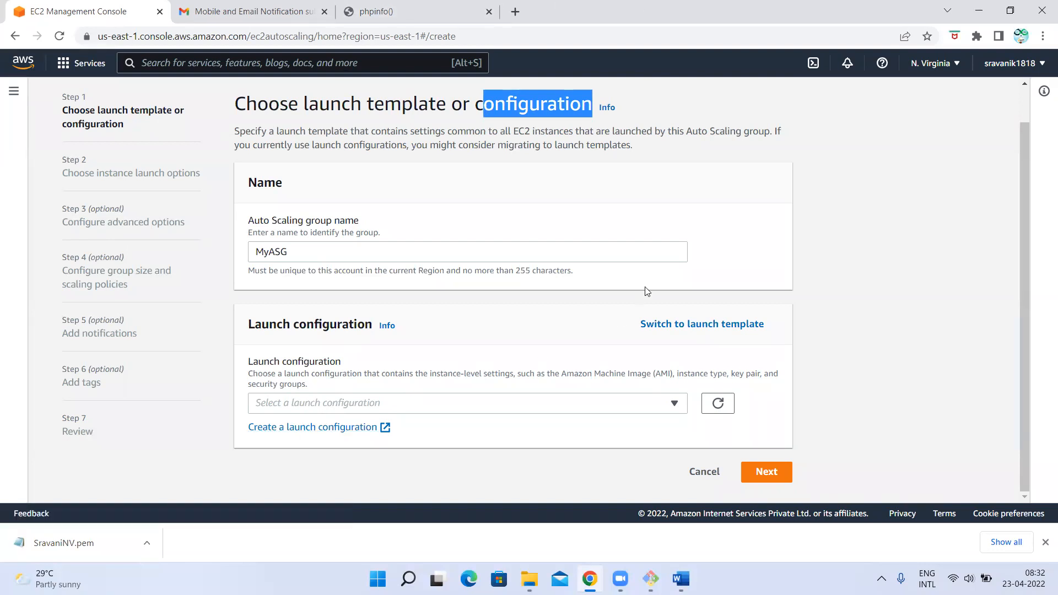
click(514, 410)
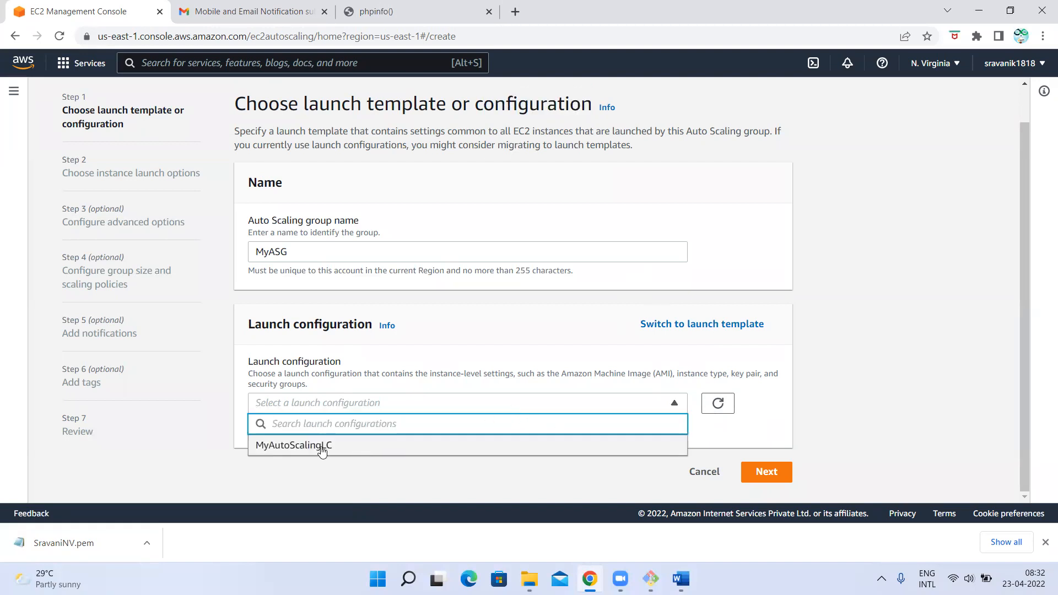
click(315, 478)
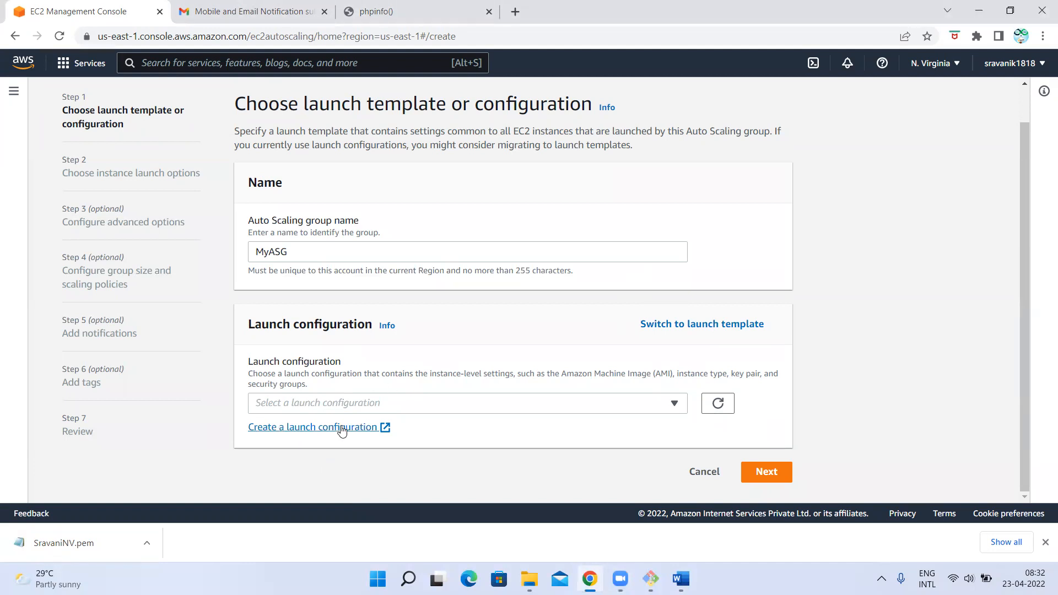
click(325, 403)
click(287, 447)
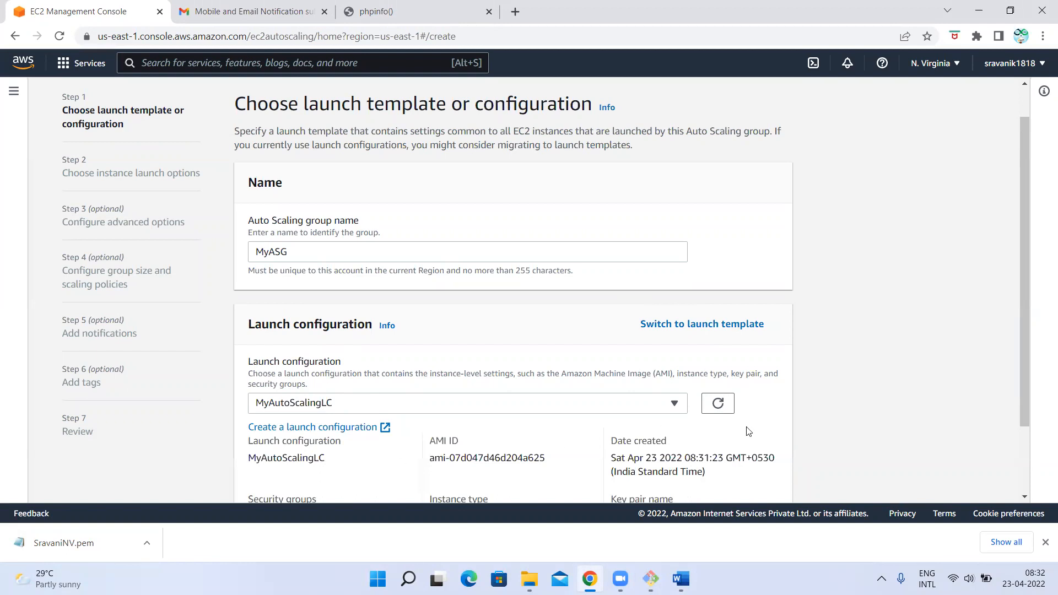
scroll(769, 426, down, 2)
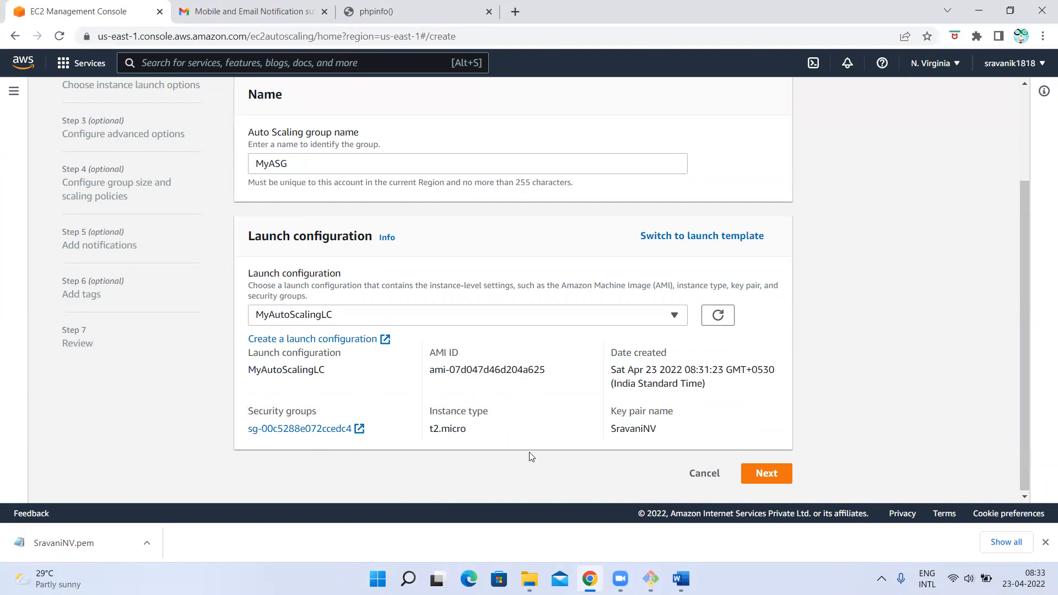
click(764, 475)
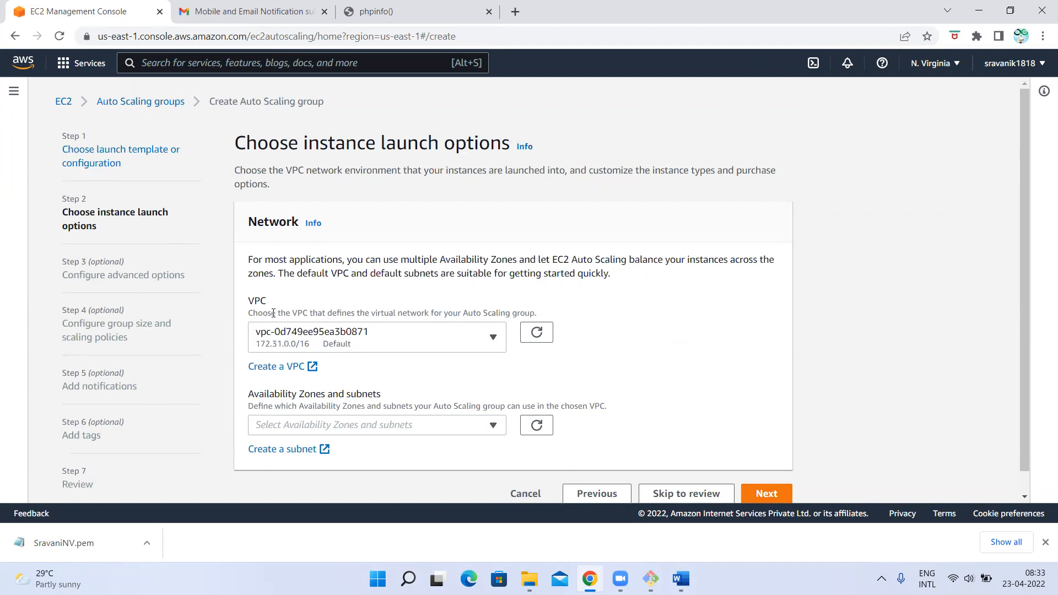
Step: Show the Availability Zones and subnets that can be chosen in the default VPC
scroll(737, 349, down, 1)
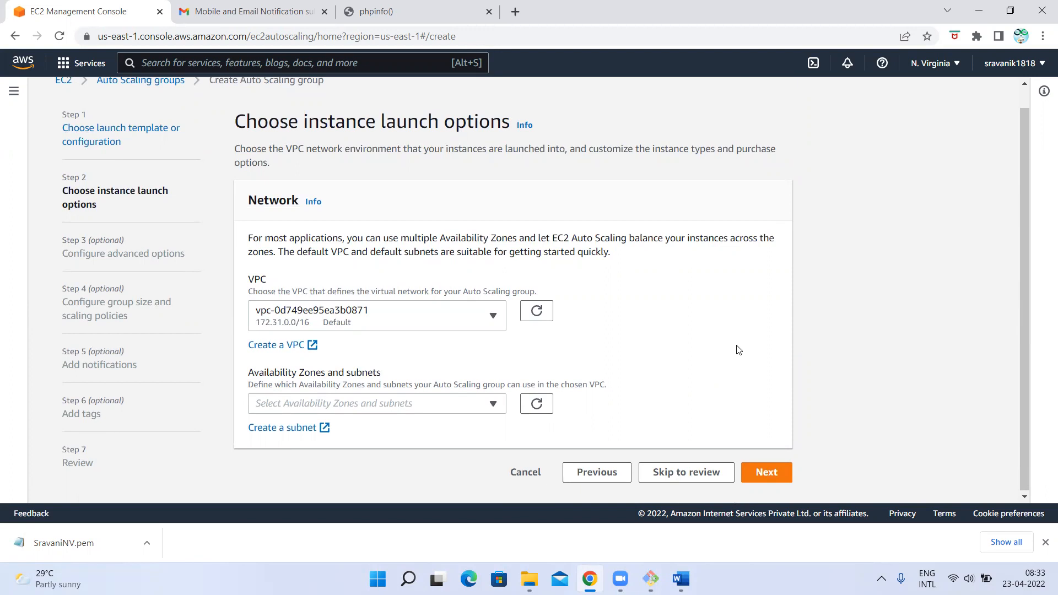
click(266, 408)
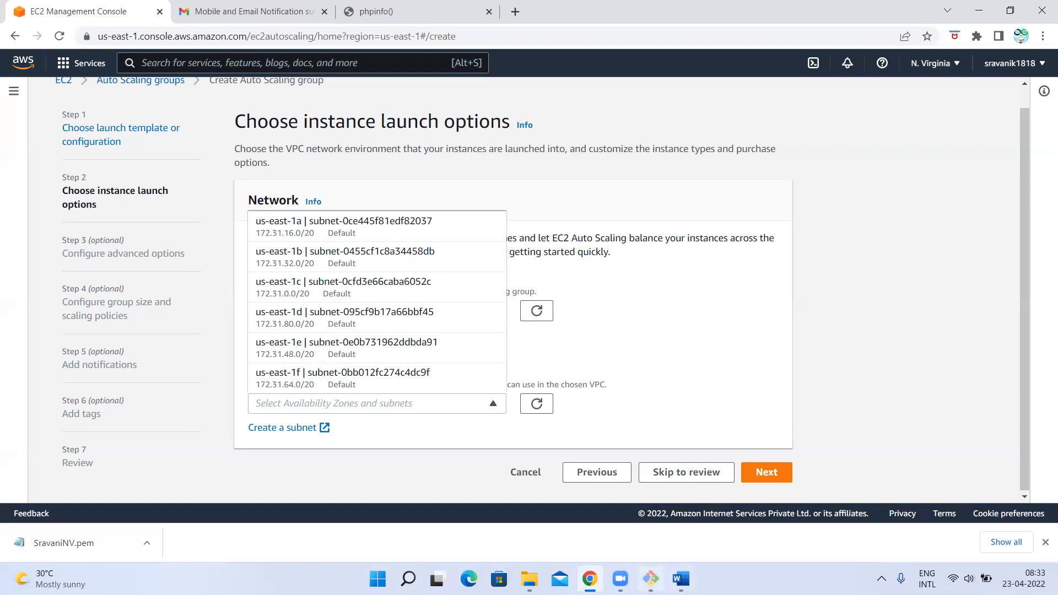
Step: Open Paint and draw a black rectangle outline about 695 × 420 px on the blank canvas
click(408, 579)
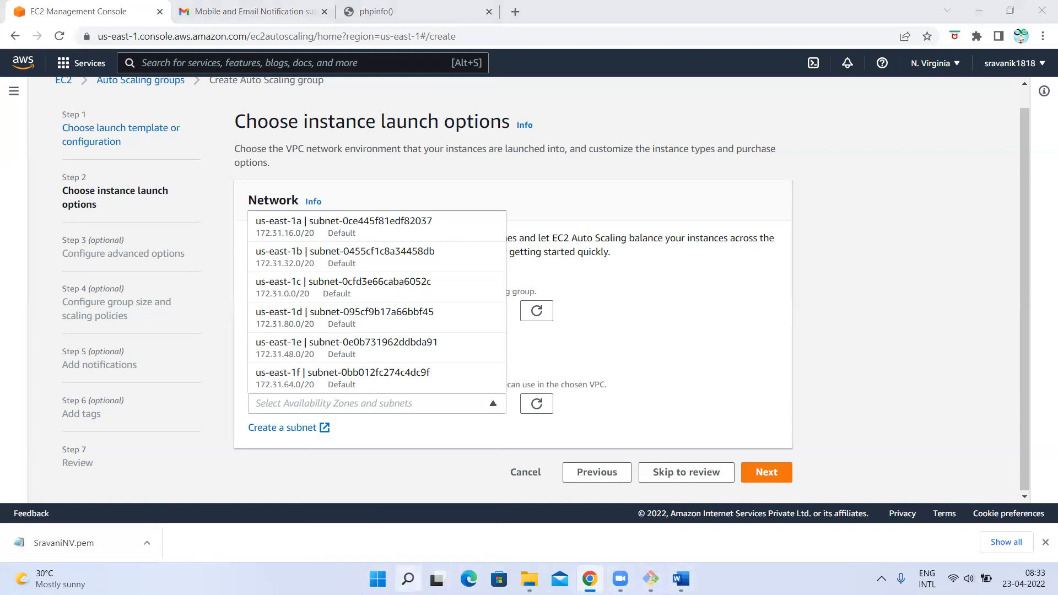
text(paint)
key(Escape)
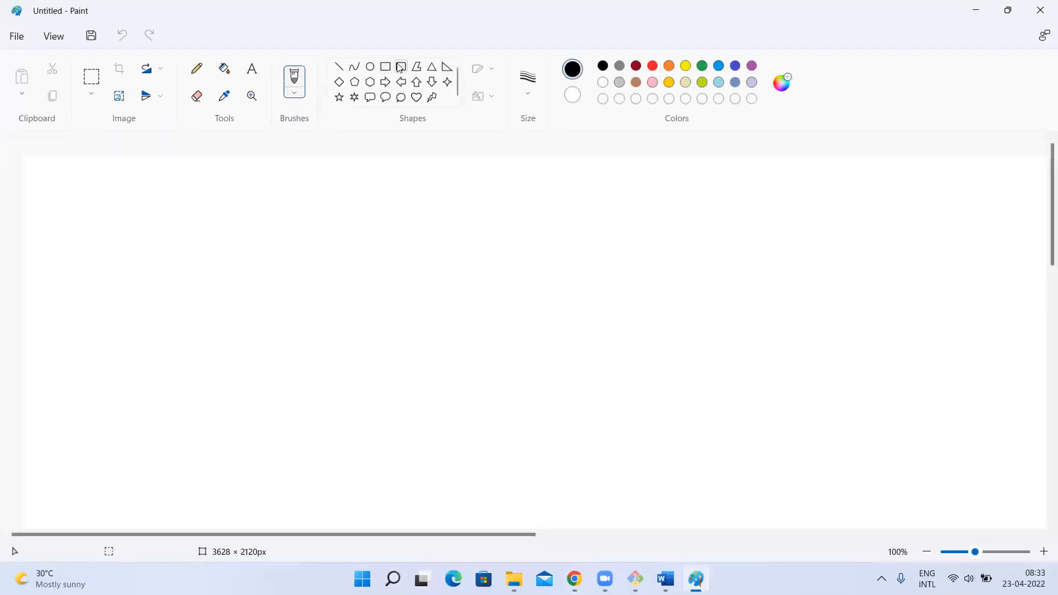
drag(284, 208, 668, 439)
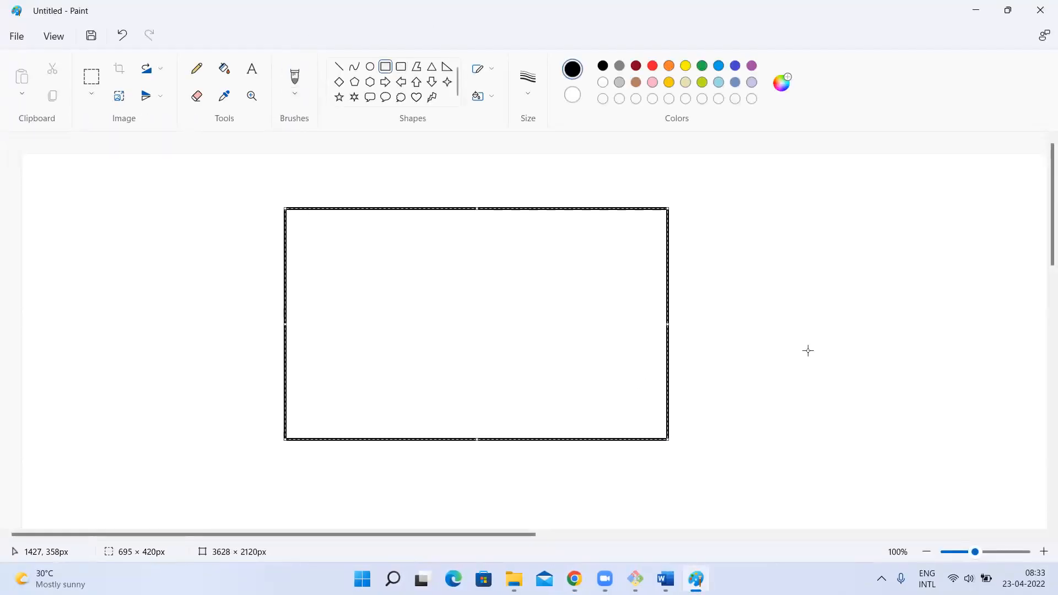
Step: Divide the rectangle into four cells with a vertical line and a horizontal line about 694 px long
click(339, 67)
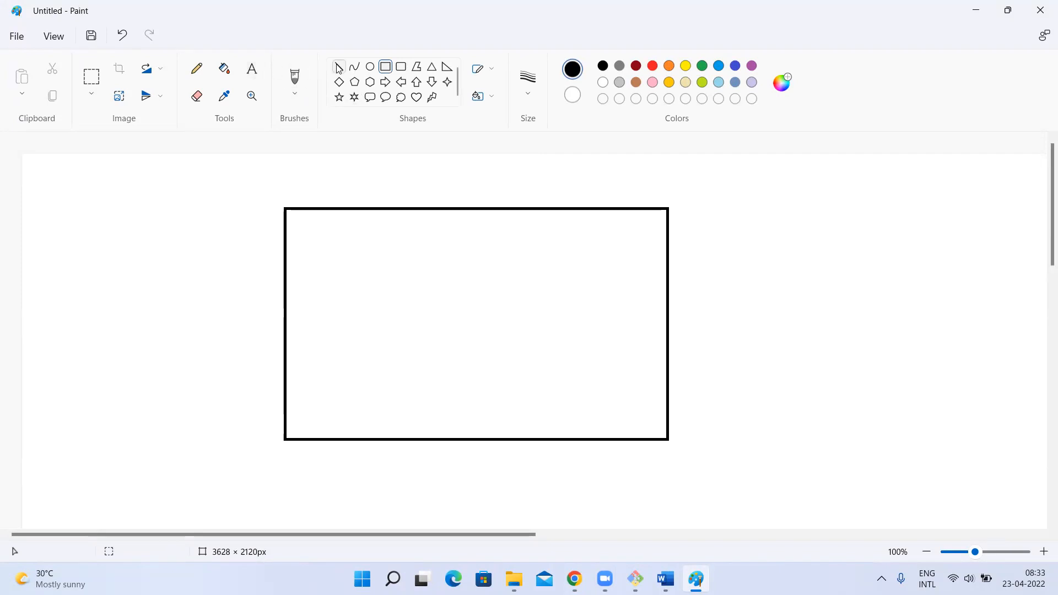
drag(462, 208, 463, 440)
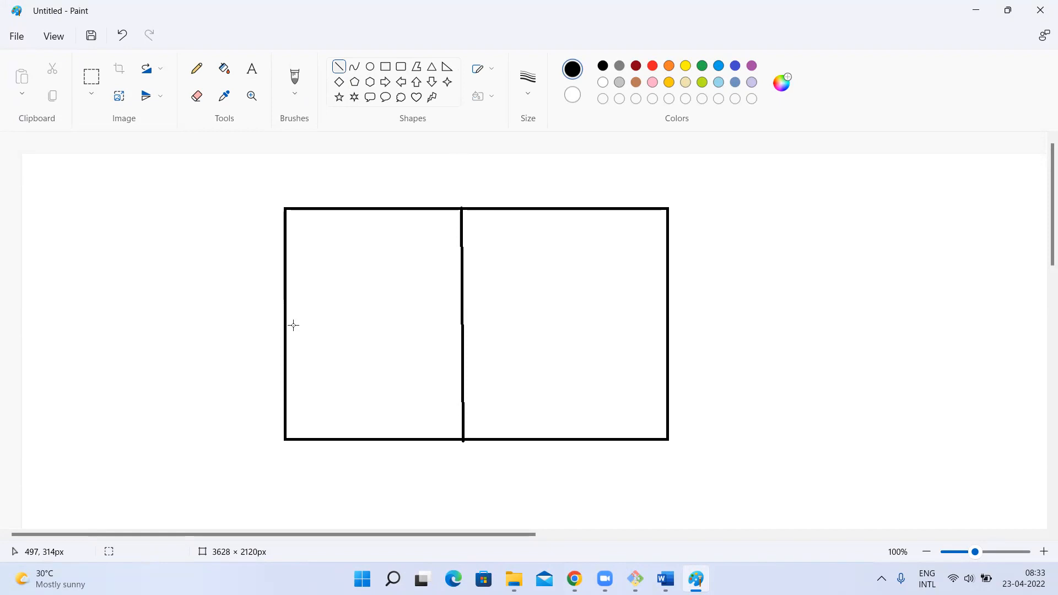
drag(285, 322, 667, 322)
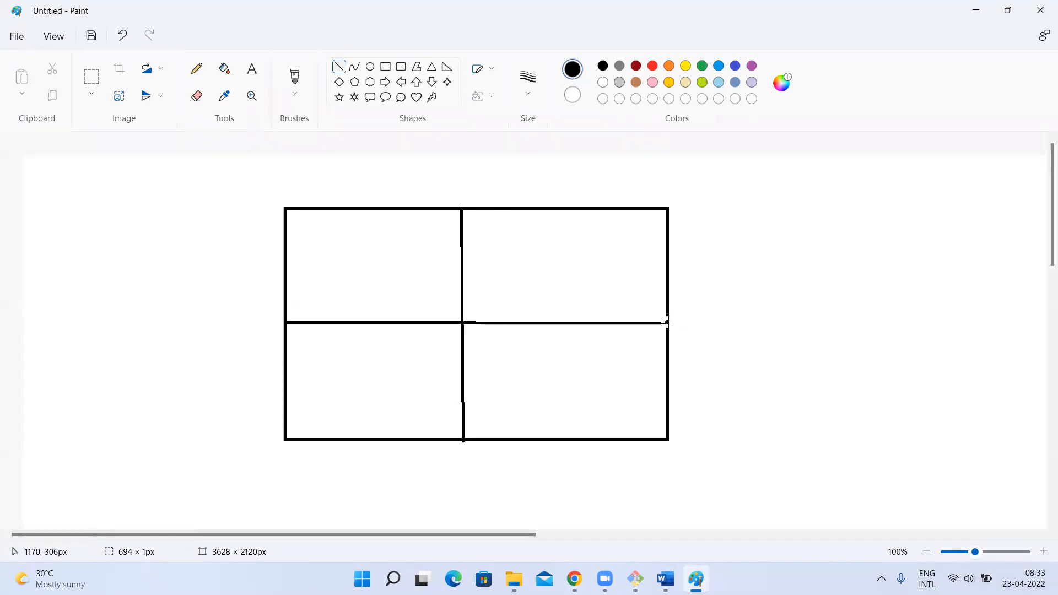
click(860, 289)
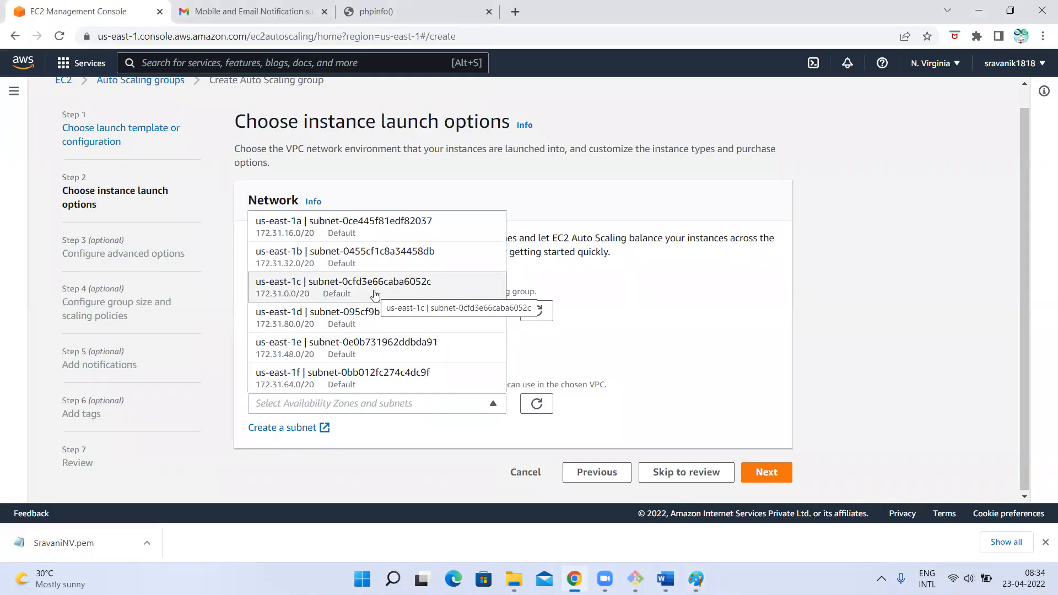
Step: In the AWS console, add the default subnets of us-east-1a, us-east-1b and us-east-1c to the Auto Scaling group
click(344, 237)
click(347, 262)
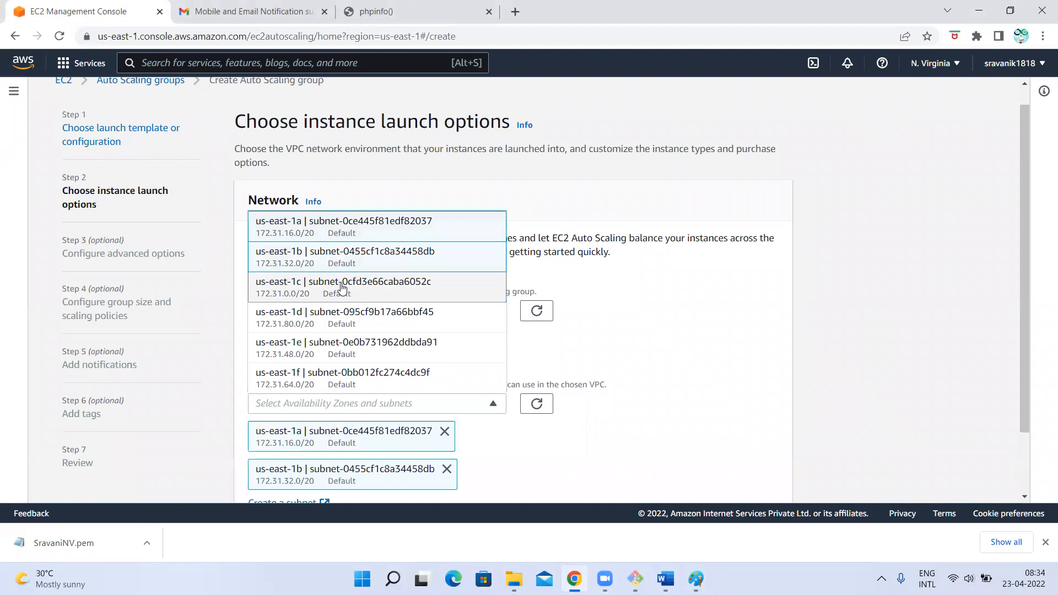
click(343, 288)
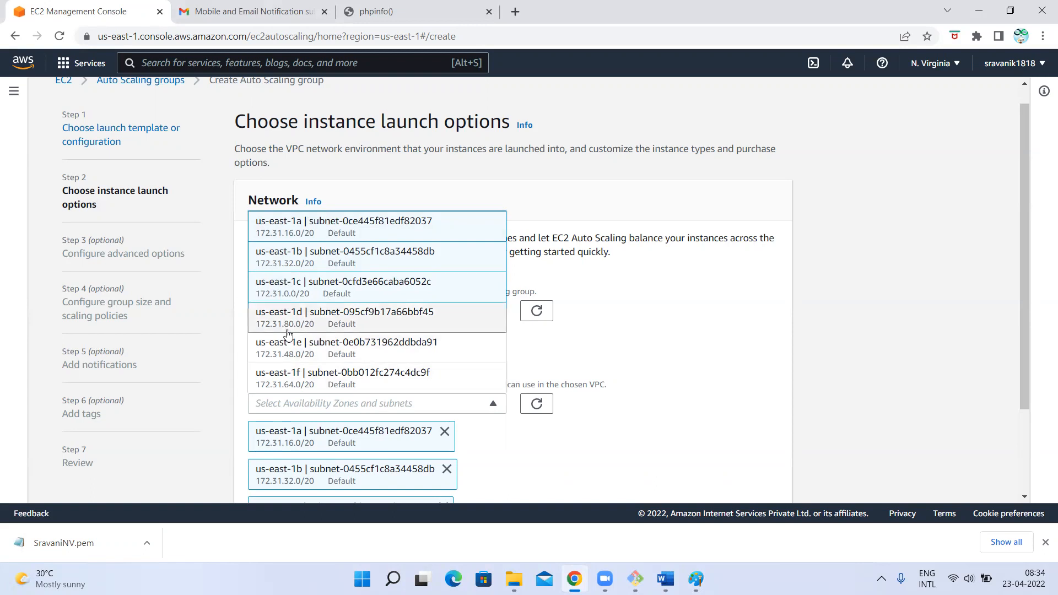
Step: Switch to Paint and sketch a small freehand circle in each of the two left cells with the Pencil
key(alt+Tab)
click(356, 265)
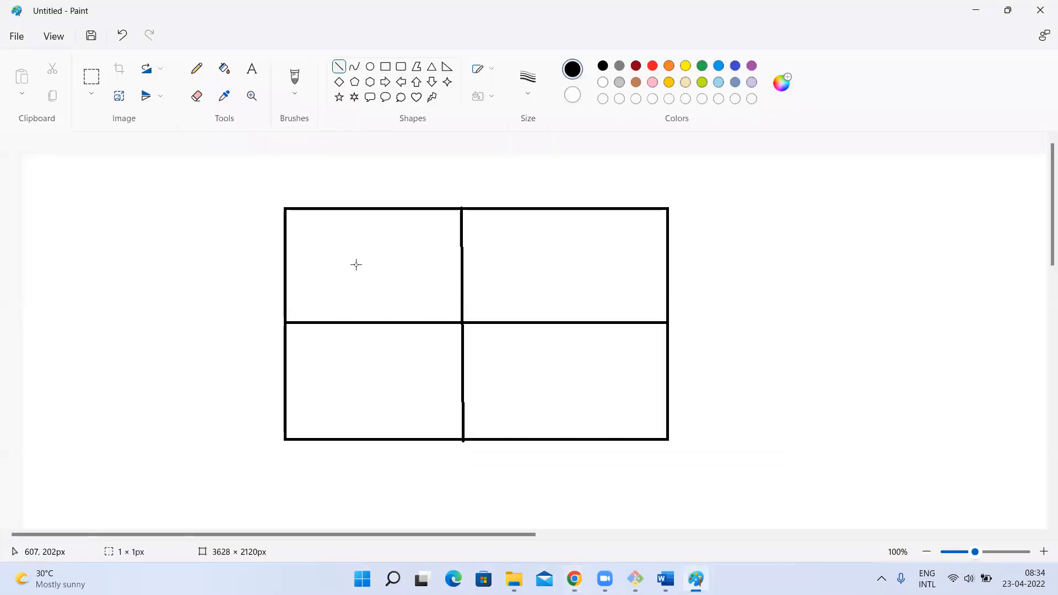
click(196, 68)
mouse_move(383, 266)
mouse_down()
mouse_move(397, 333)
mouse_move(350, 280)
mouse_up()
key(ctrl+z)
drag(385, 243, 373, 252)
mouse_move(384, 371)
mouse_down()
mouse_move(358, 402)
mouse_move(357, 368)
mouse_up()
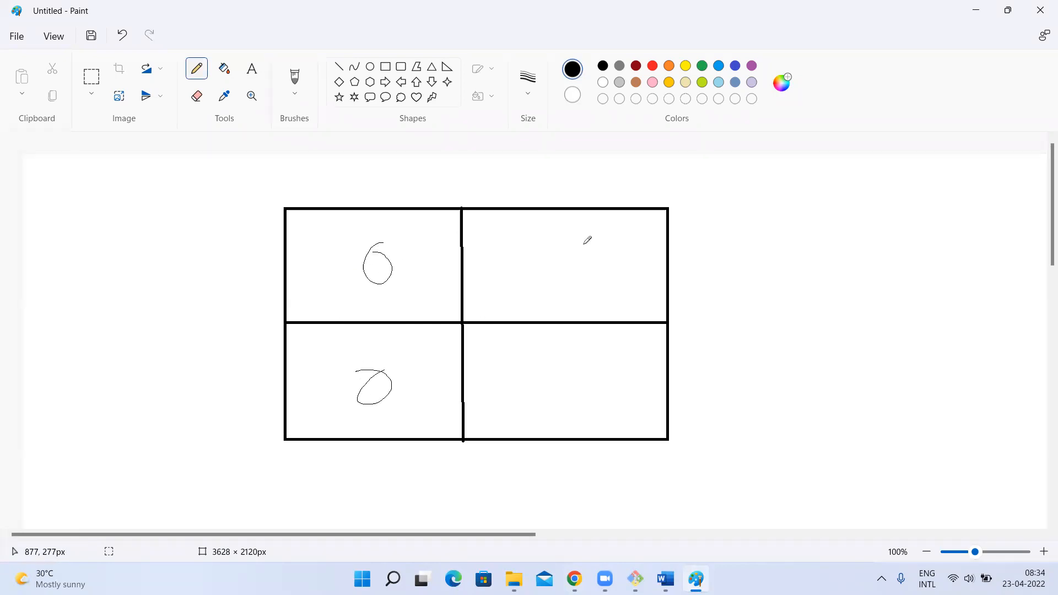
Step: Return to the AWS console, review the three chosen subnets and continue to the advanced options
key(alt+Tab)
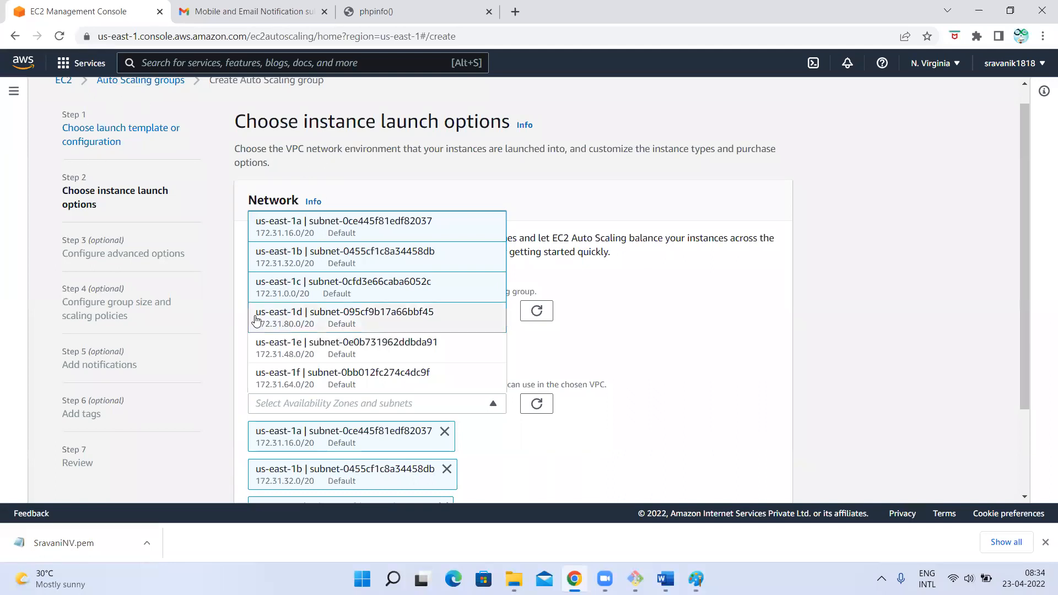
click(751, 355)
scroll(751, 356, down, 2)
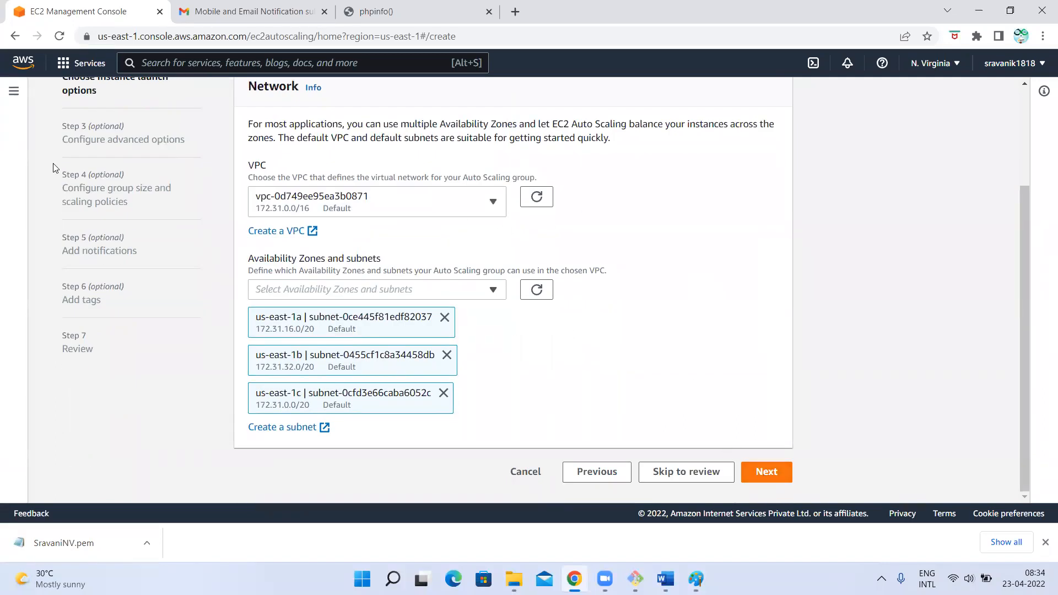
scroll(56, 168, up, 3)
scroll(688, 288, down, 3)
click(759, 472)
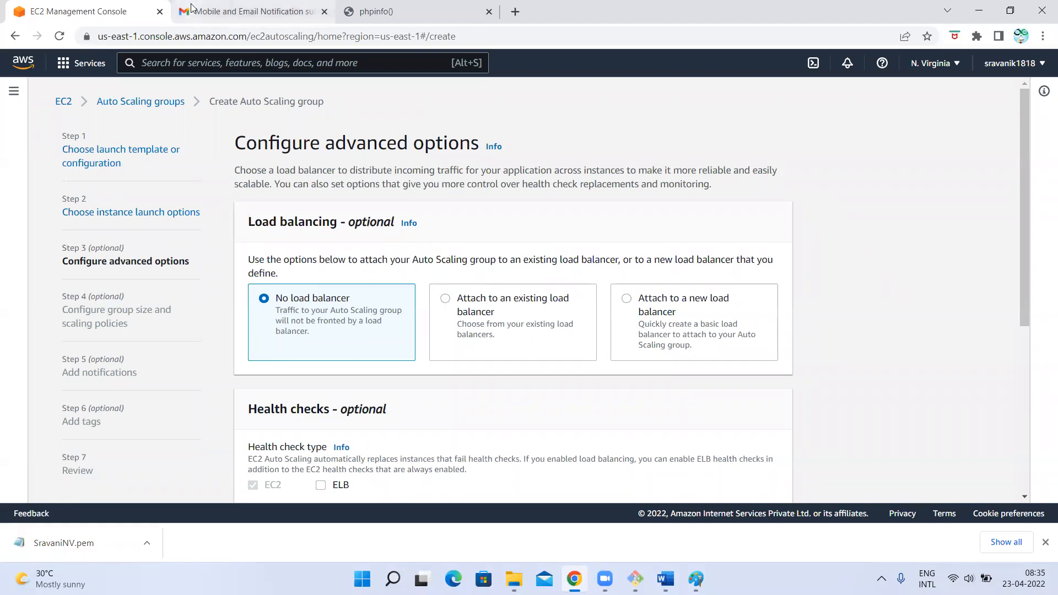
Step: Open us-east-1.console.aws.amazon.com in a new browser tab, go to the EC2 instances and locate the load balancing section
click(246, 37)
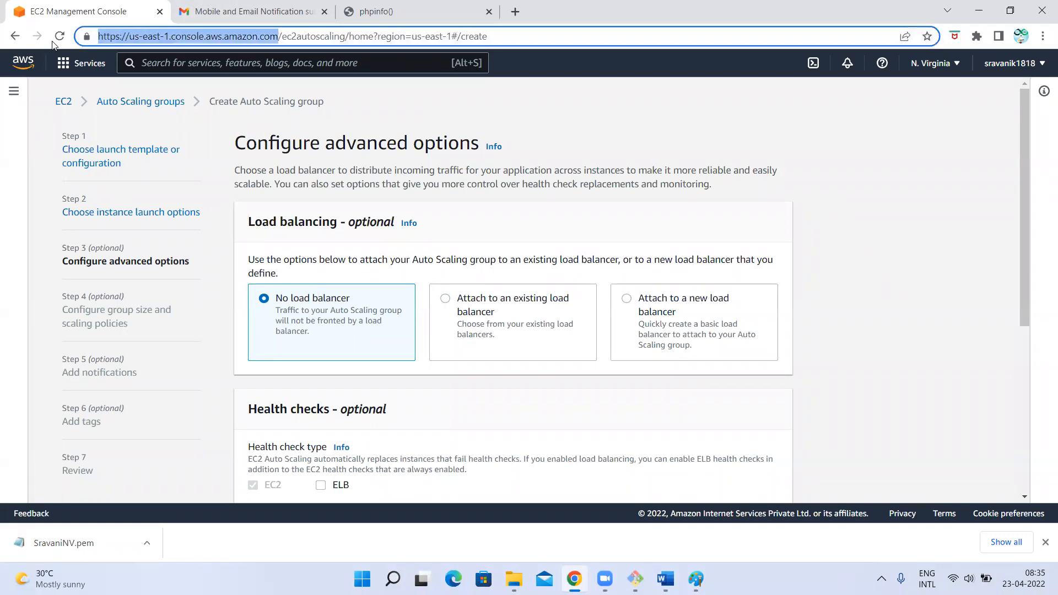
click(515, 11)
text(us-east-1.console.aws.amazon.com)
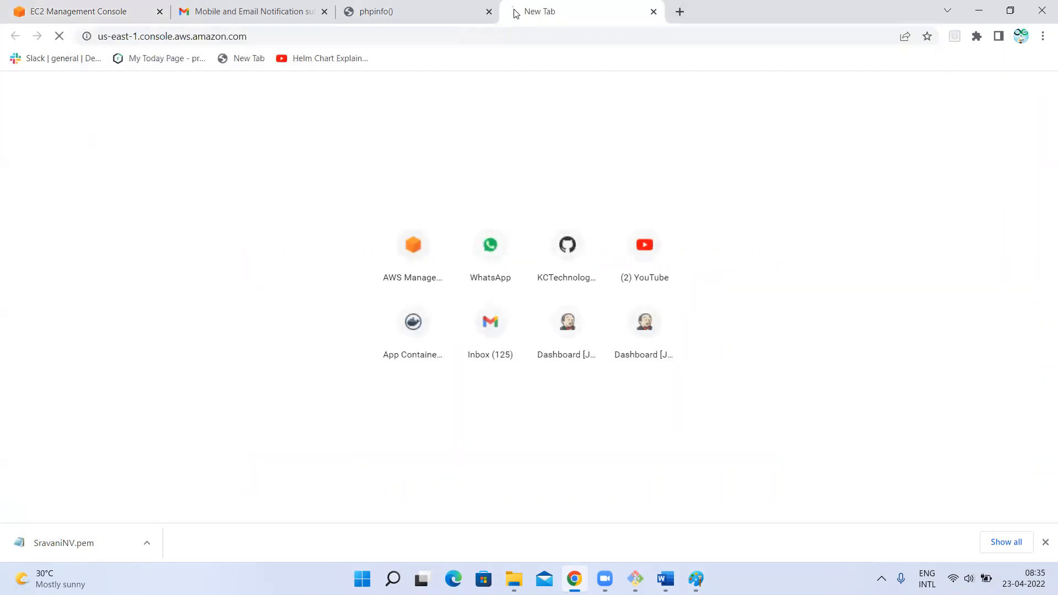
key(Return)
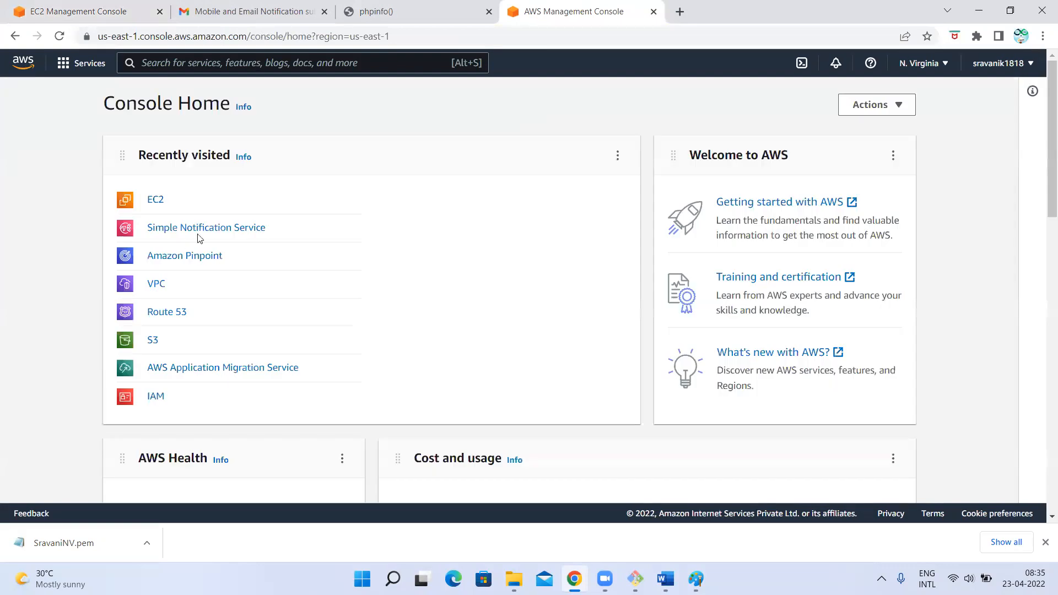
click(155, 202)
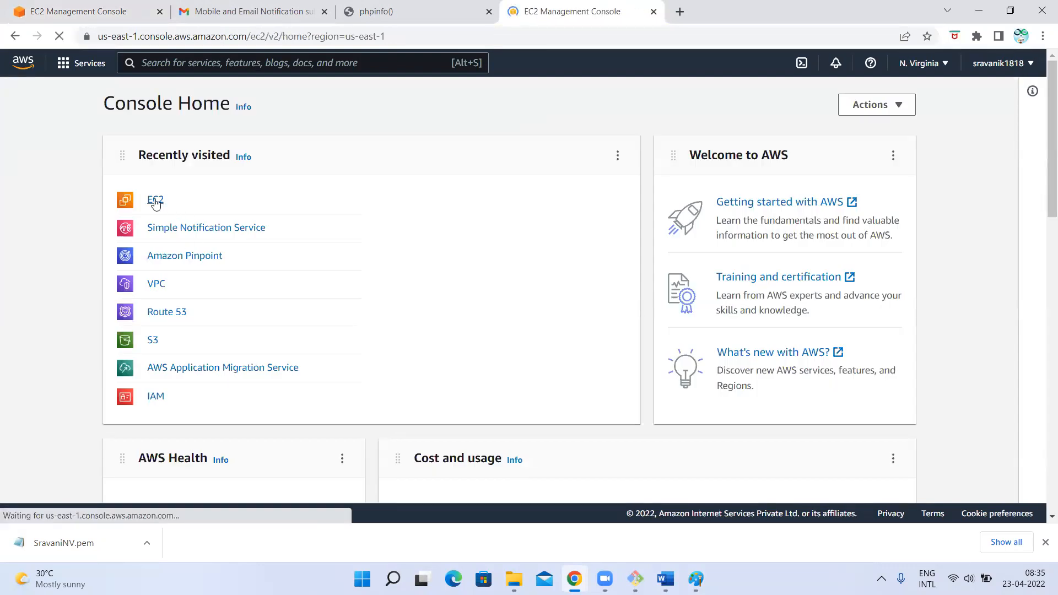
scroll(63, 391, down, 7)
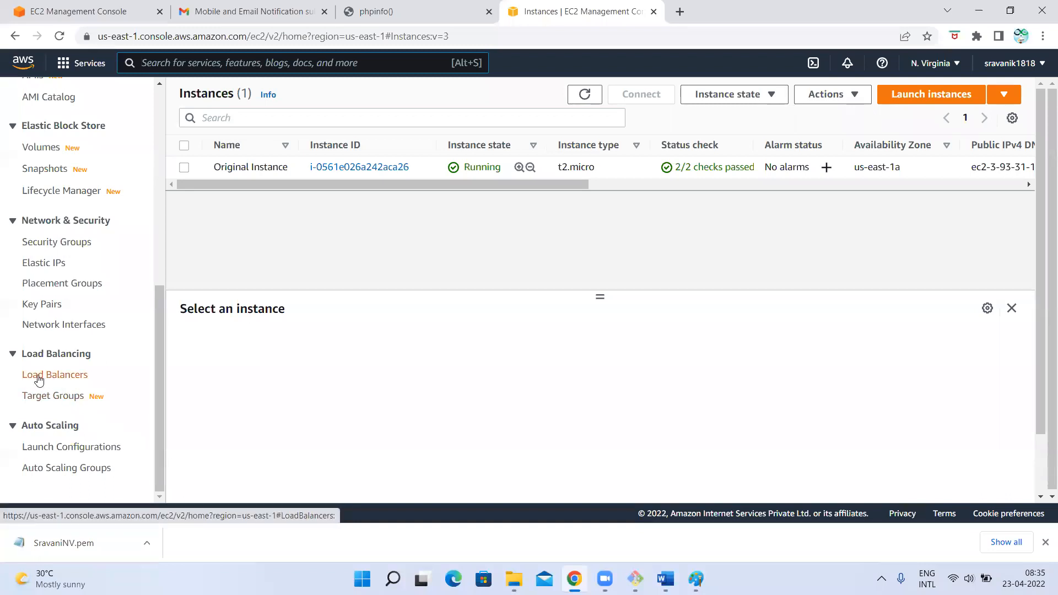
Step: Back in the group setup, choose to attach a new load balancer and review the Application Load Balancer type and its protocols
click(71, 6)
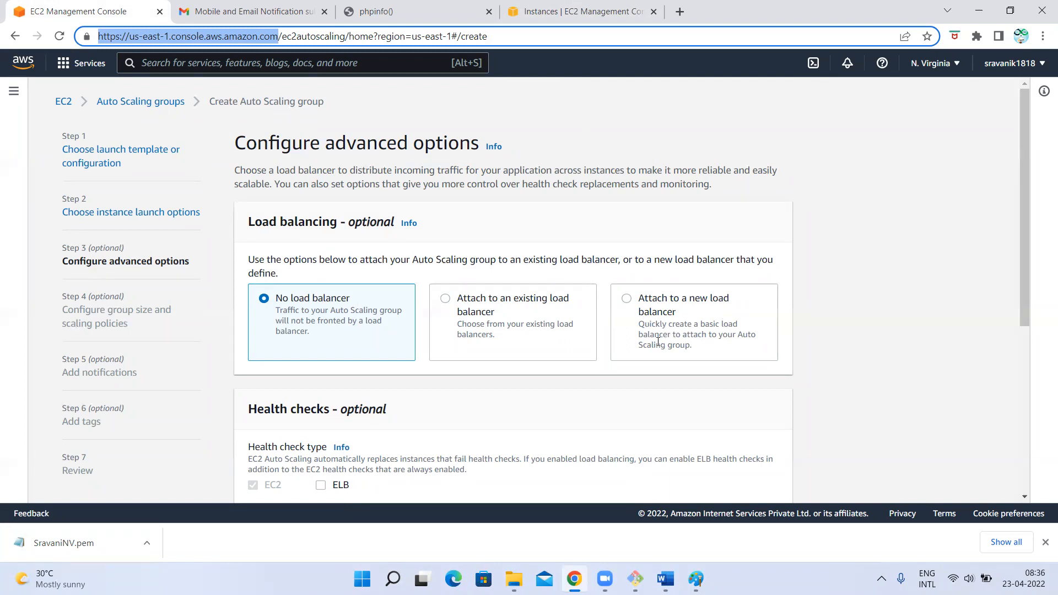
click(629, 302)
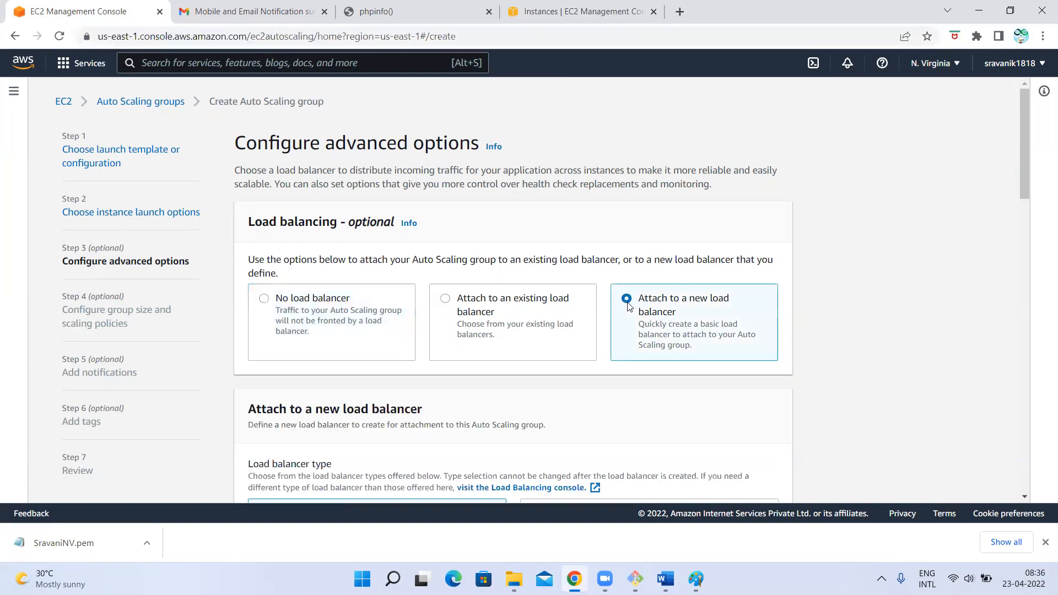
scroll(684, 330, down, 3)
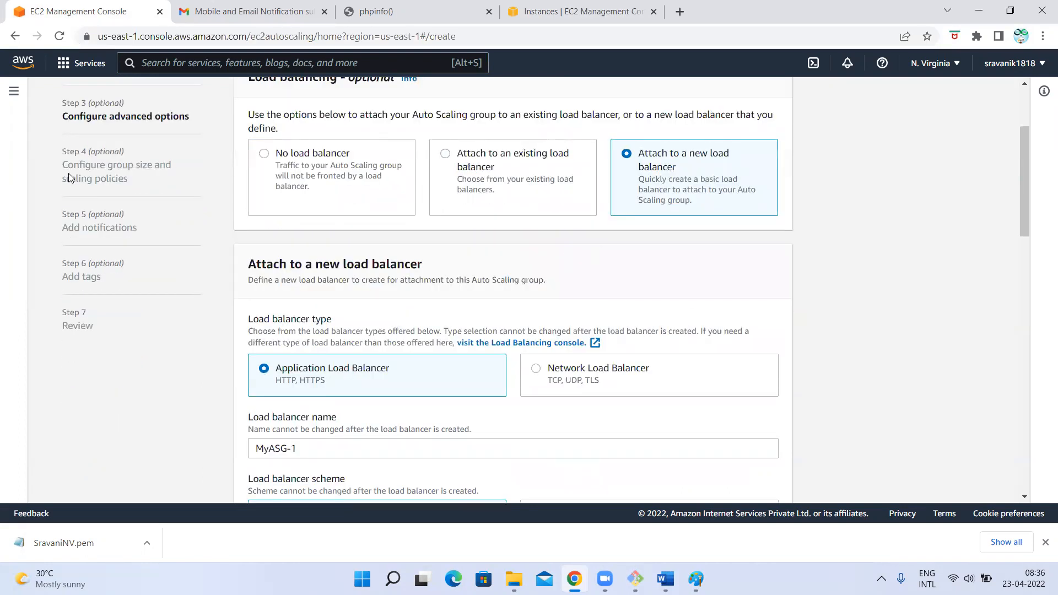
scroll(69, 178, down, 2)
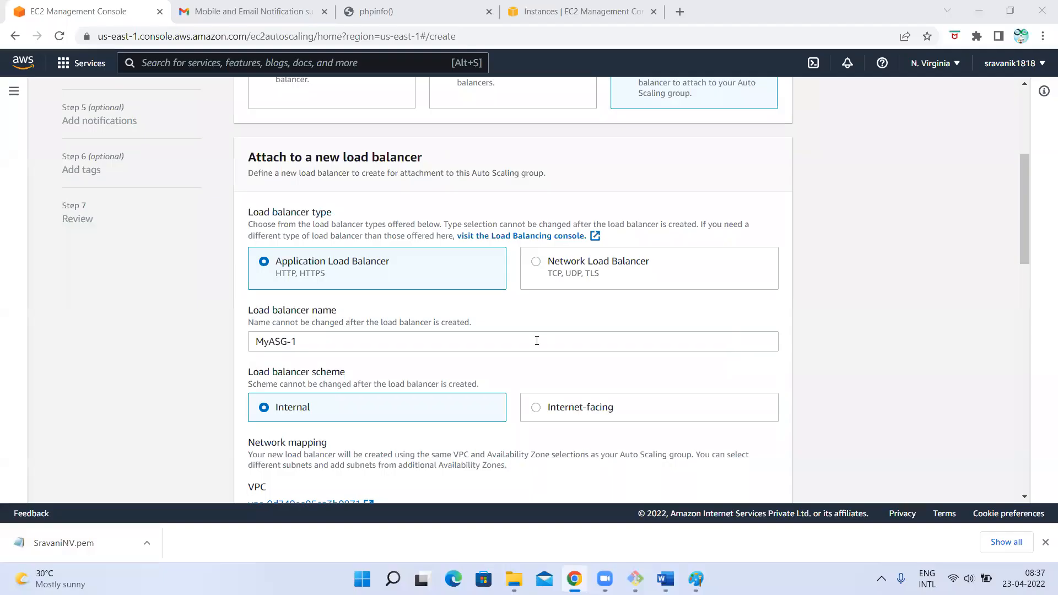
drag(426, 286, 459, 245)
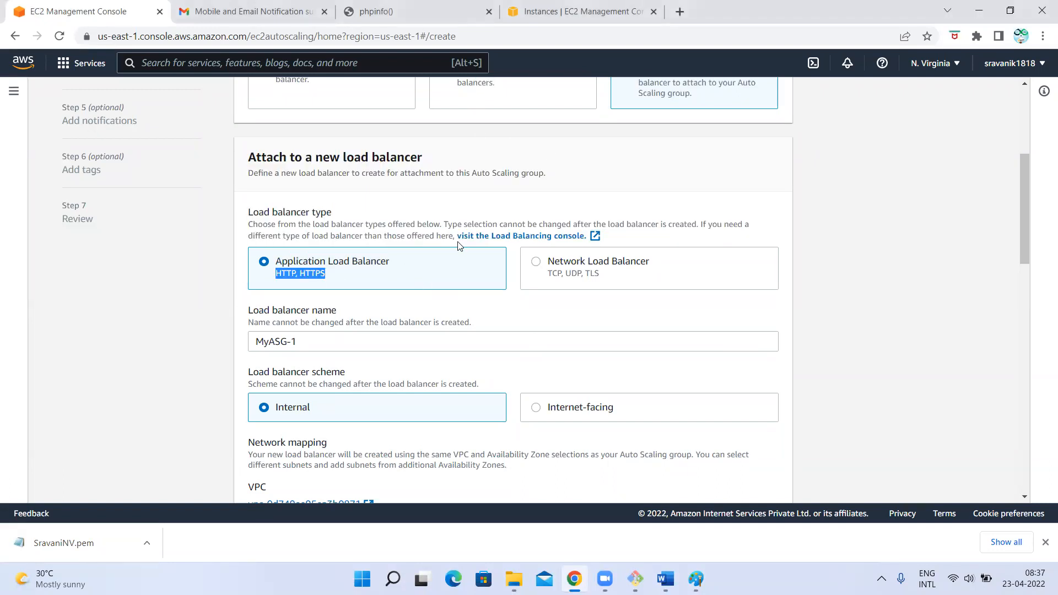
scroll(485, 188, up, 1)
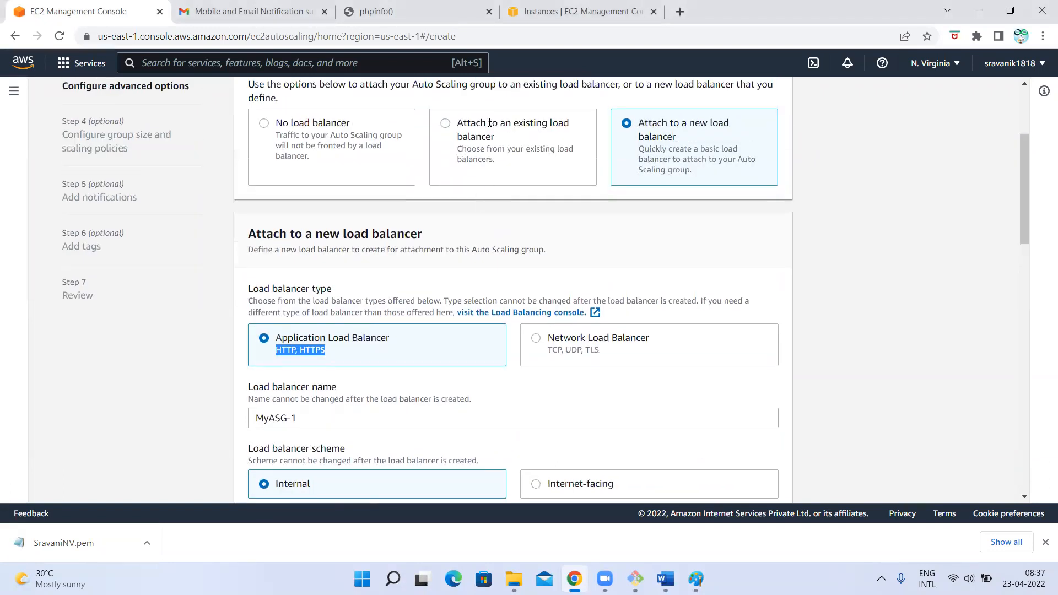
click(208, 287)
scroll(302, 399, down, 1)
scroll(302, 399, down, 1)
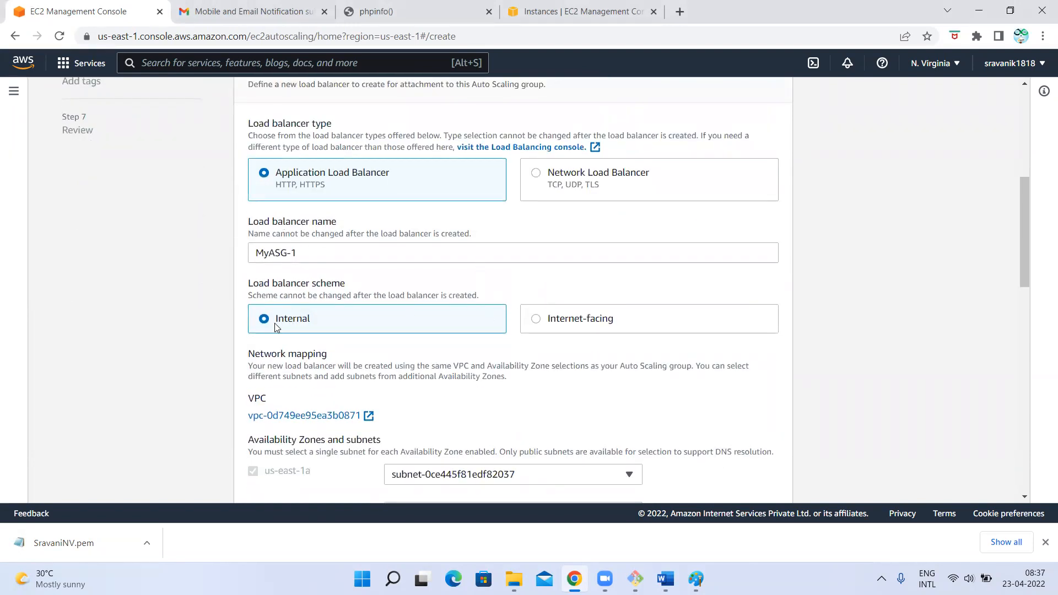
Step: Make the new load balancer internet-facing and name it MyLB
click(536, 320)
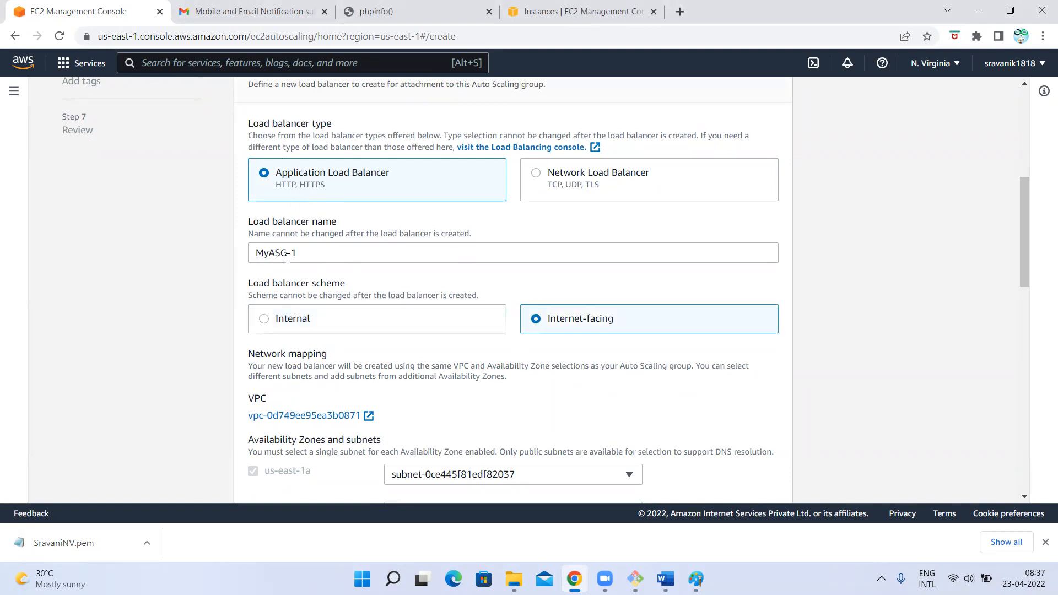
drag(323, 254, 238, 254)
key(BackSpace)
text(MyLB)
click(205, 286)
Step: Examine the new load balancer's type, scheme, subnet mapping and listener settings, and compare with the load balancing section in the other EC2 tab
scroll(241, 330, down, 3)
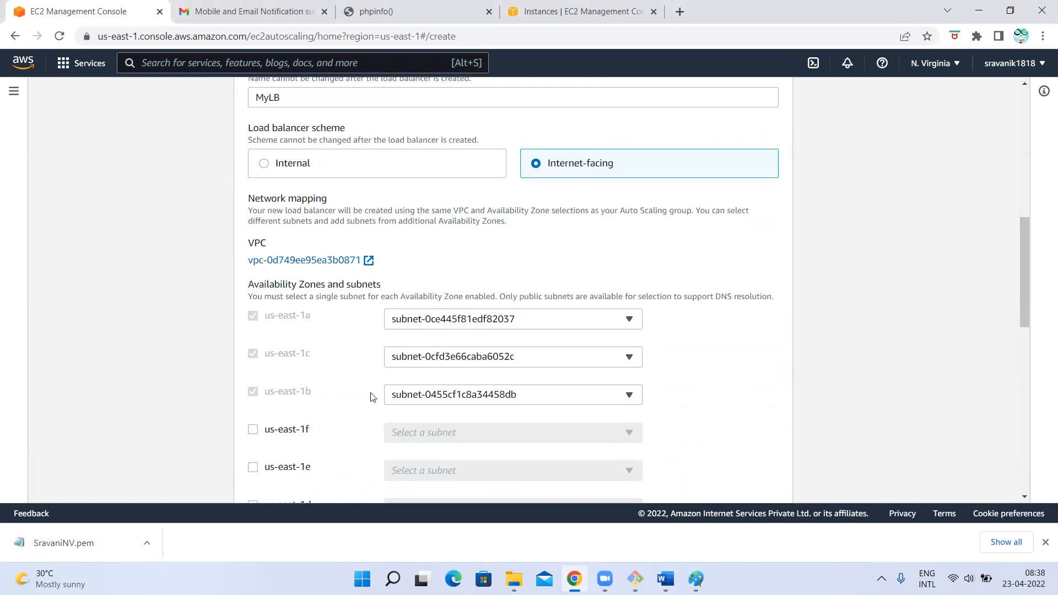
scroll(372, 397, up, 10)
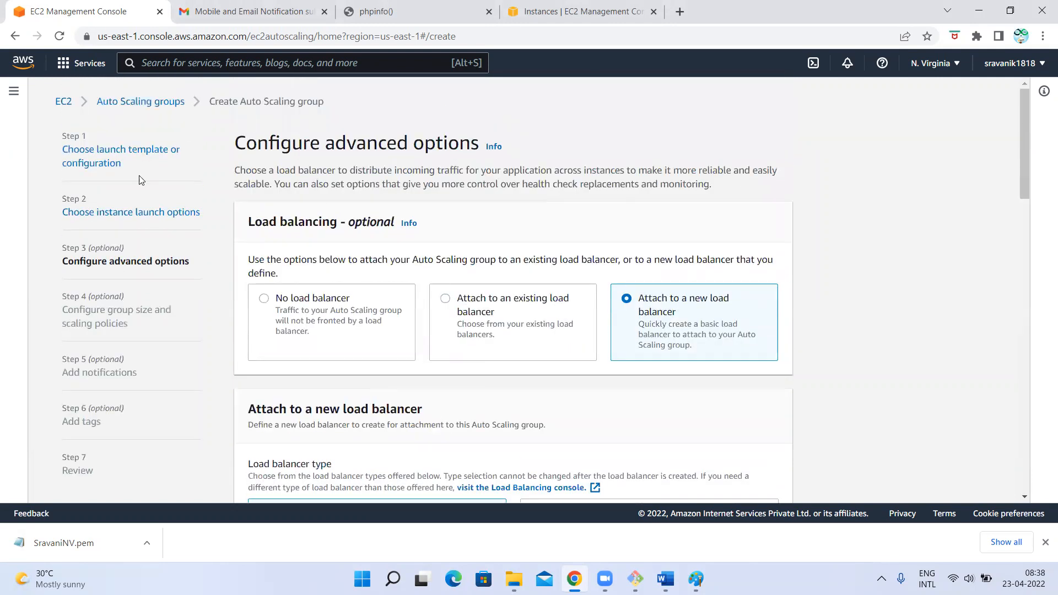
scroll(469, 346, down, 5)
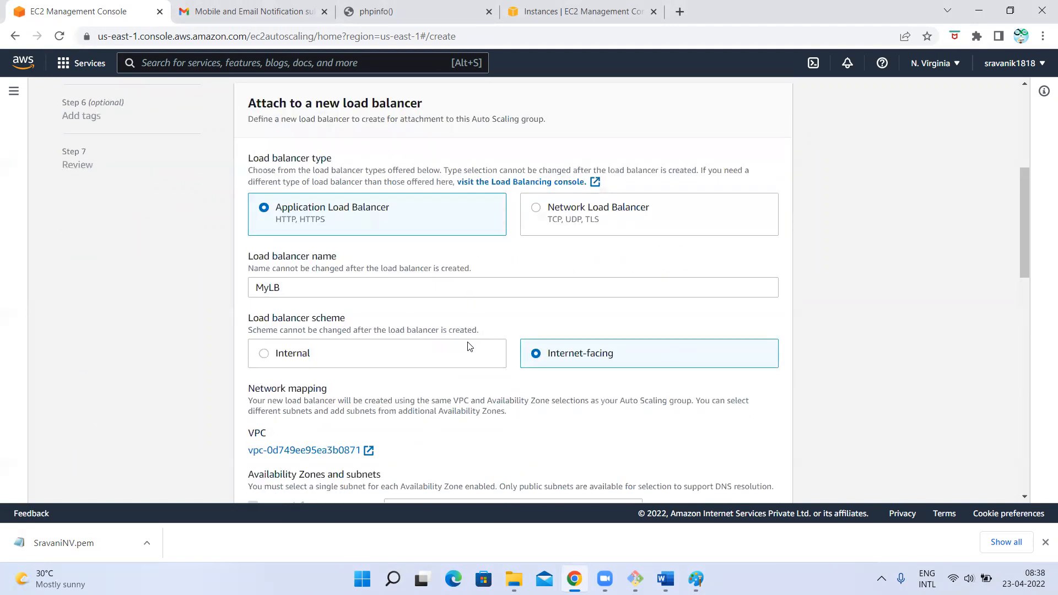
scroll(469, 346, down, 4)
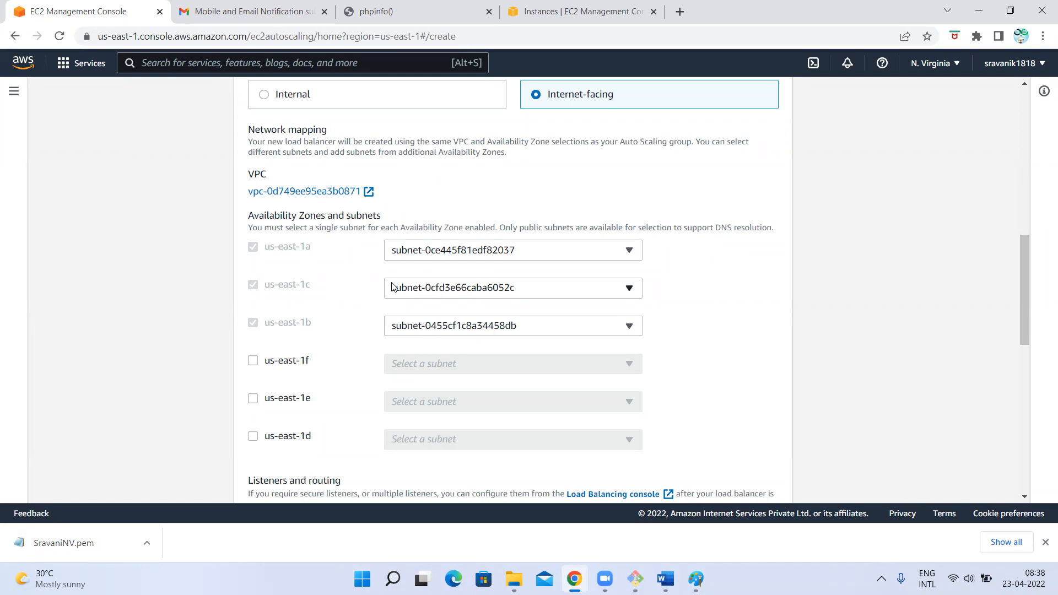
scroll(403, 269, up, 6)
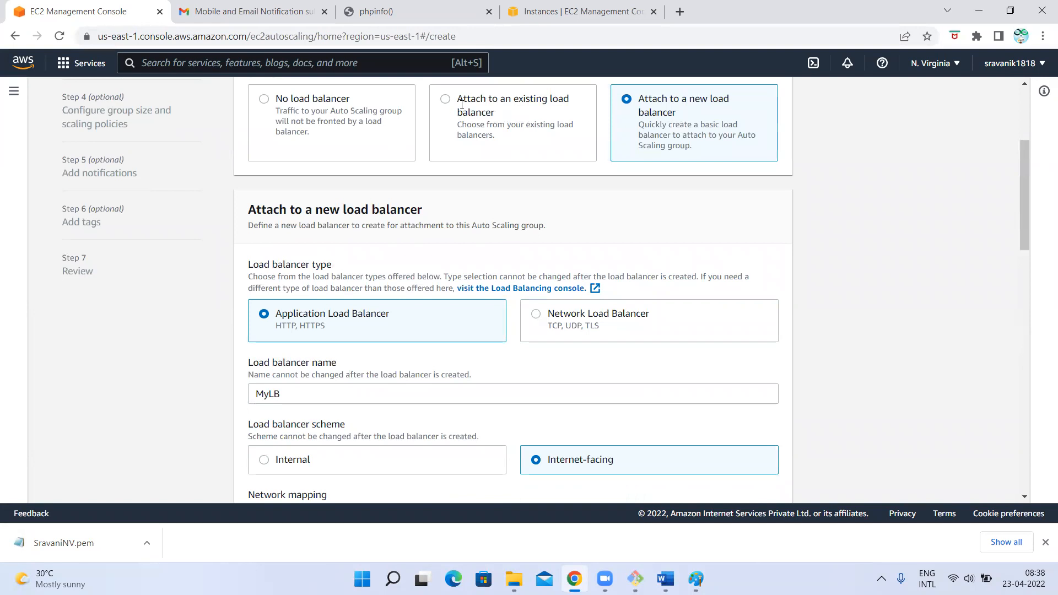
click(579, 11)
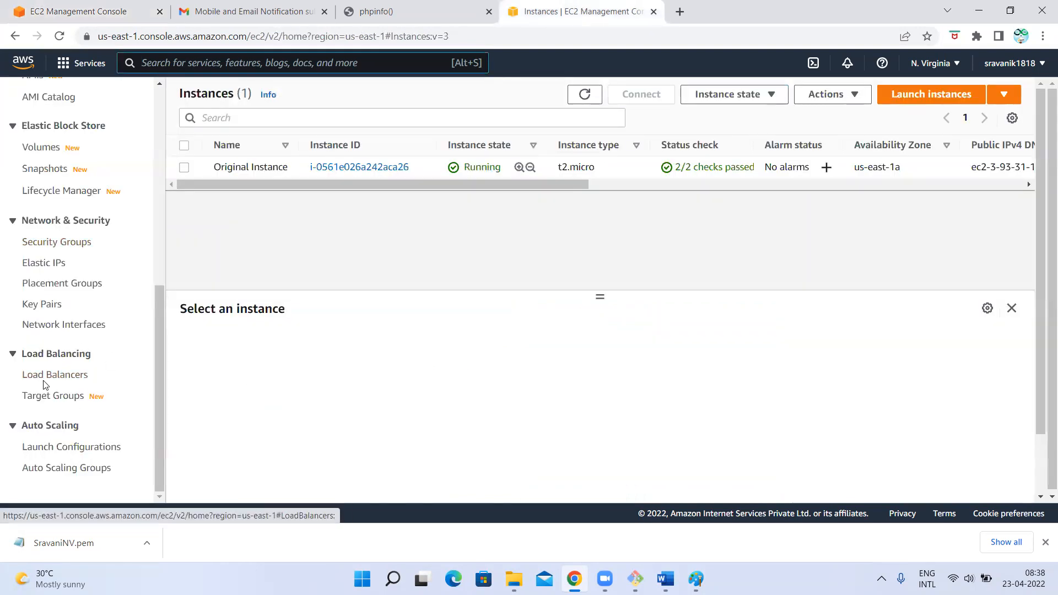
click(106, 5)
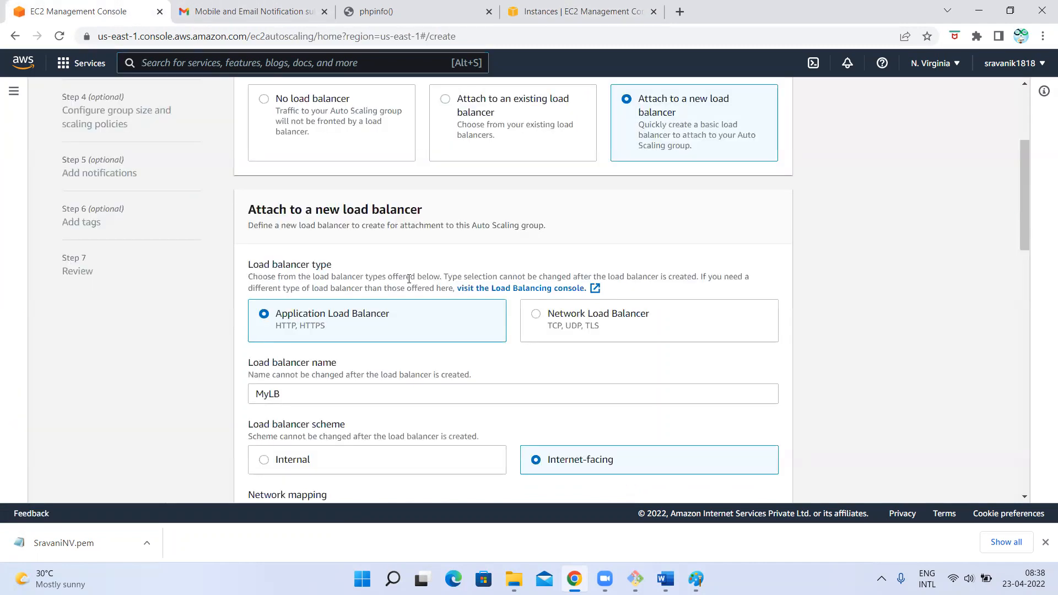
scroll(349, 415, down, 2)
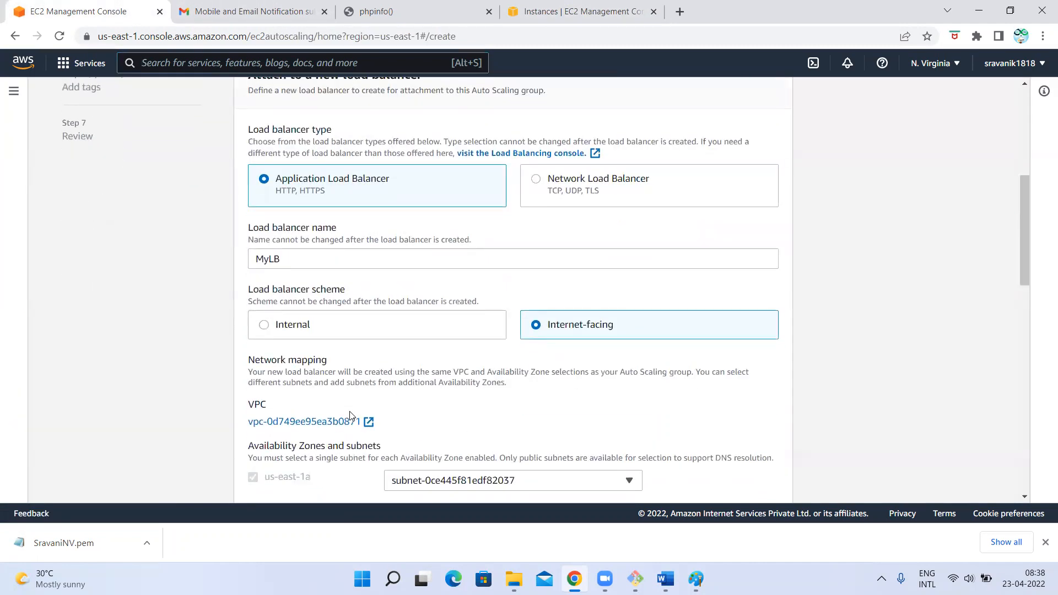
scroll(350, 414, down, 1)
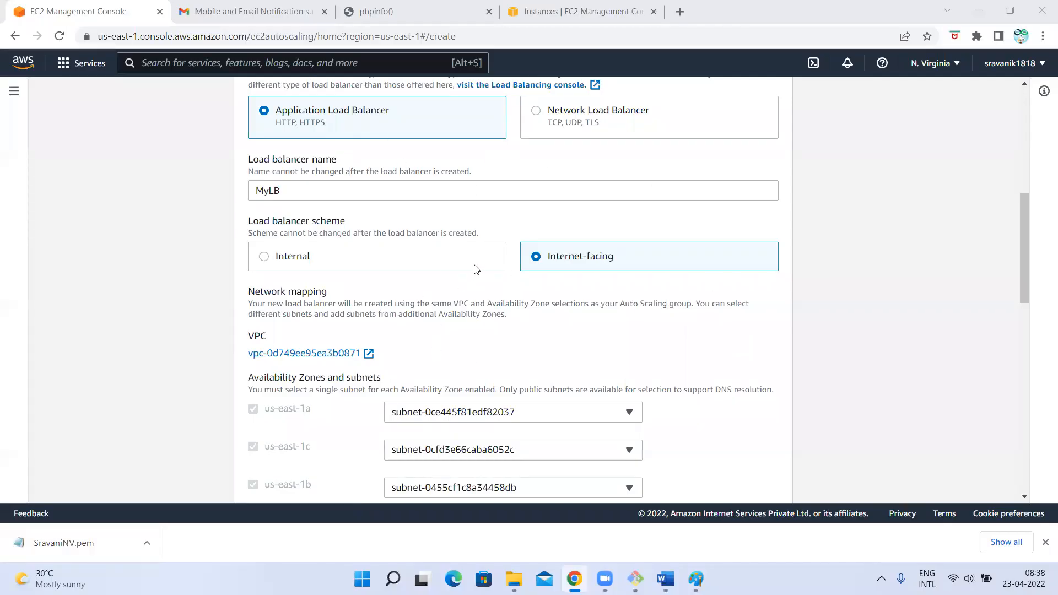
scroll(477, 270, down, 3)
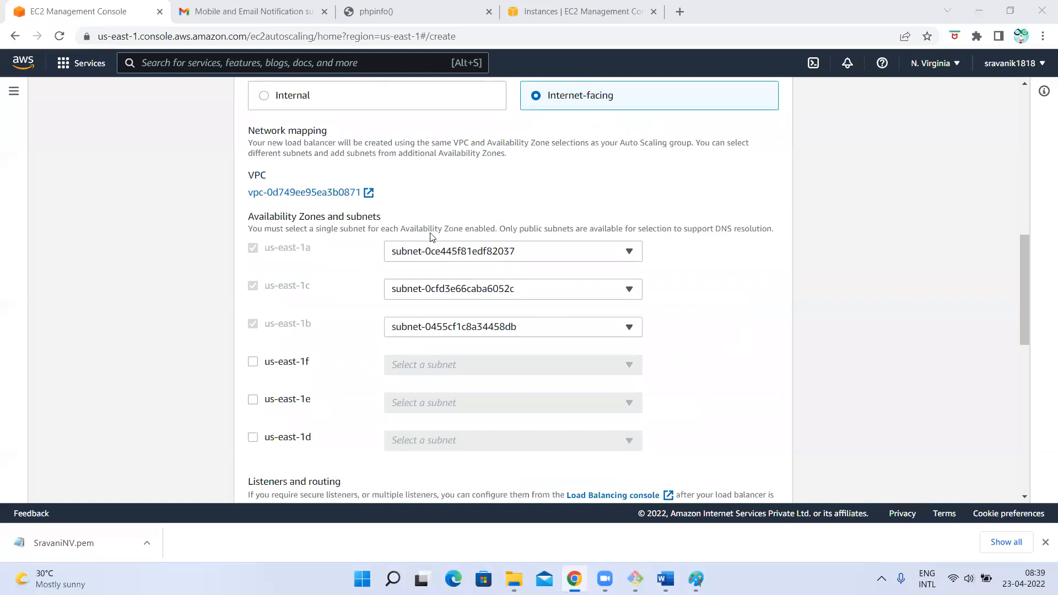
scroll(386, 309, down, 5)
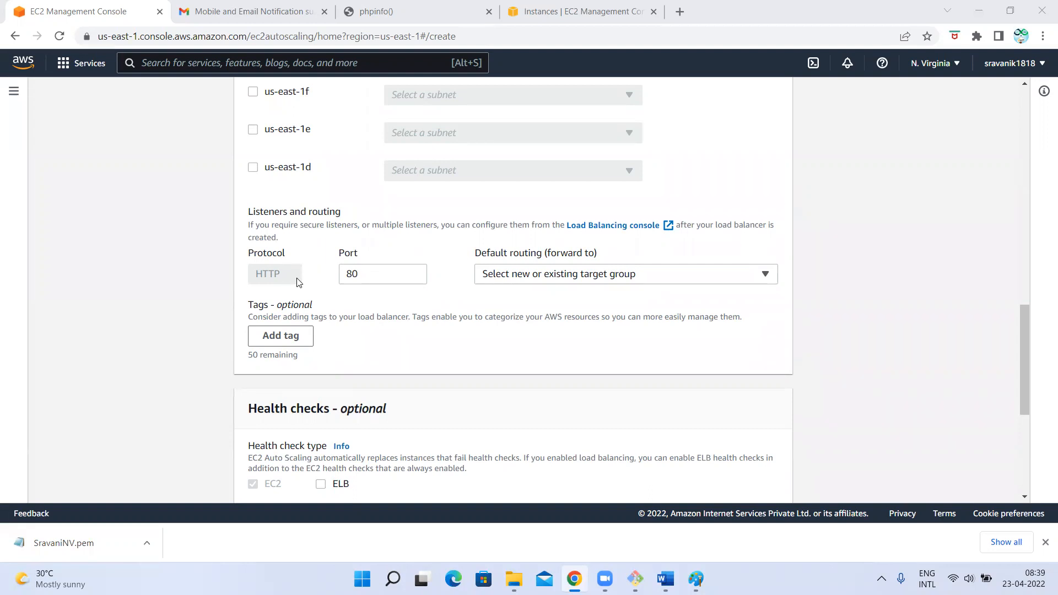
Step: Set the MyLB listener's default routing to create a target group, checking the Target Groups entry in the other EC2 tab
click(545, 280)
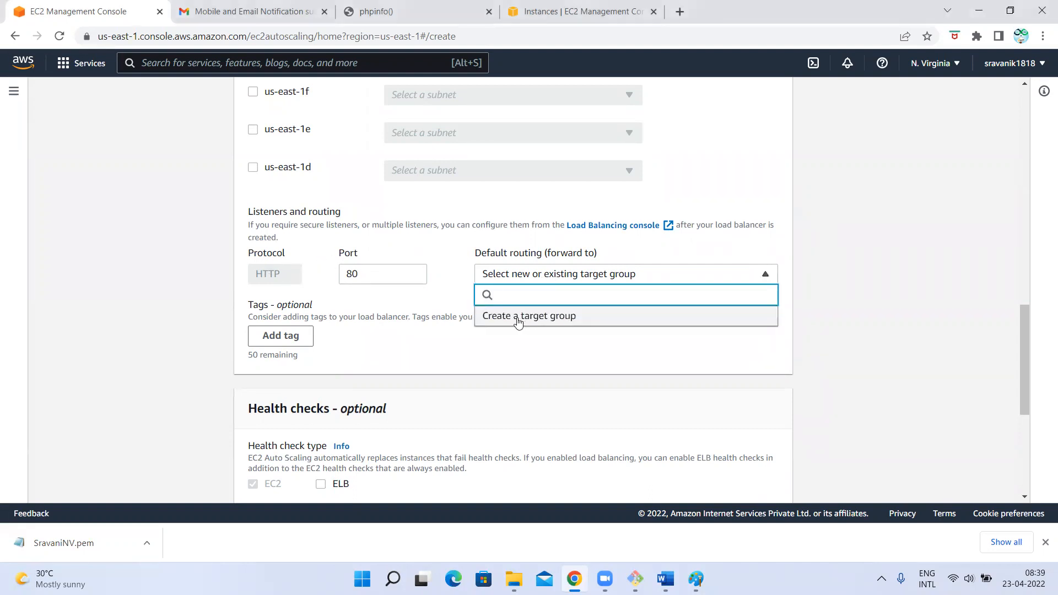
click(484, 367)
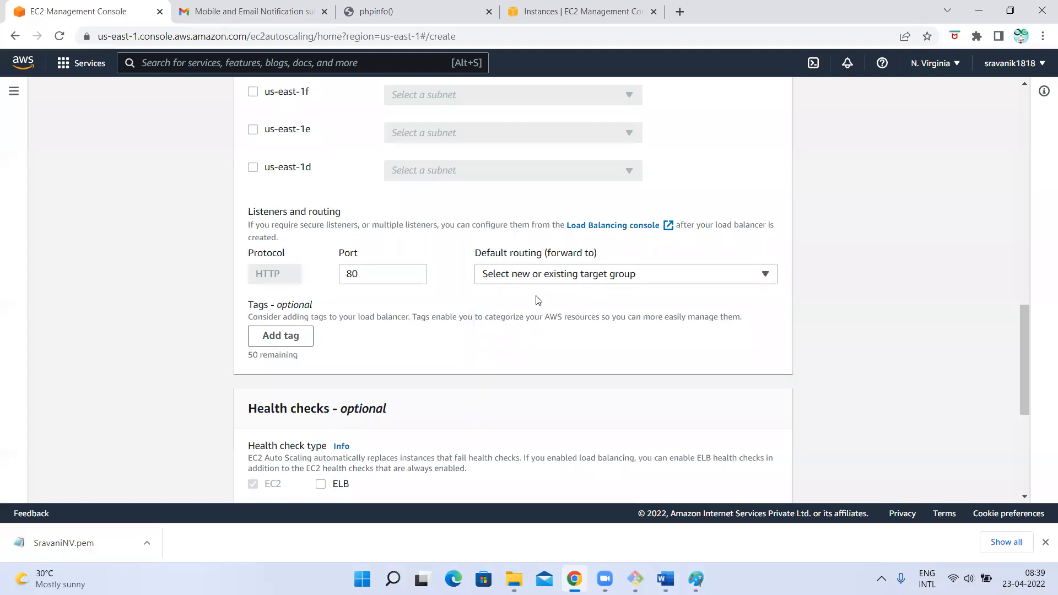
click(397, 502)
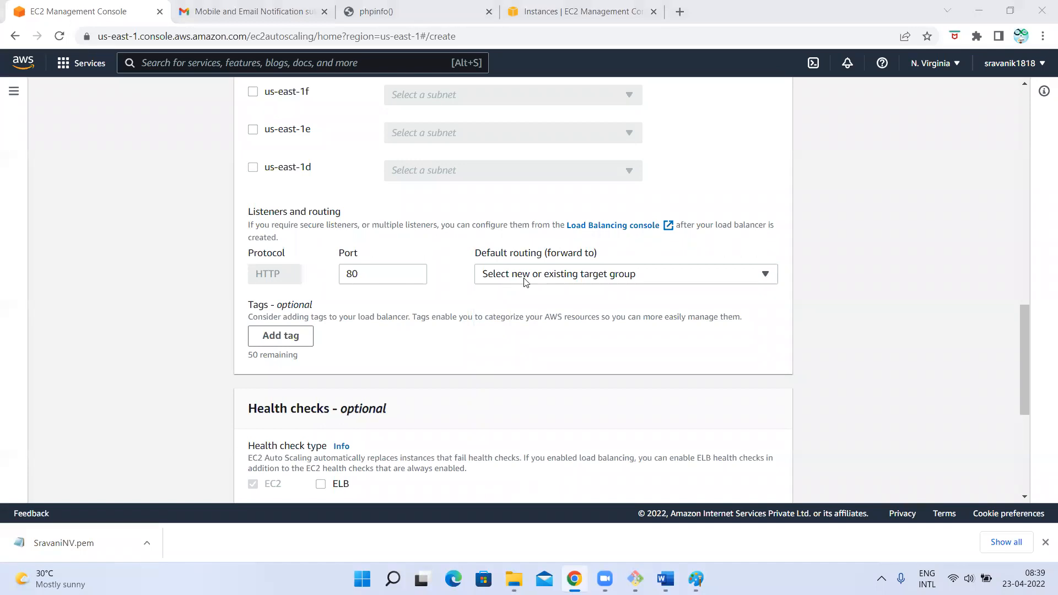
click(547, 272)
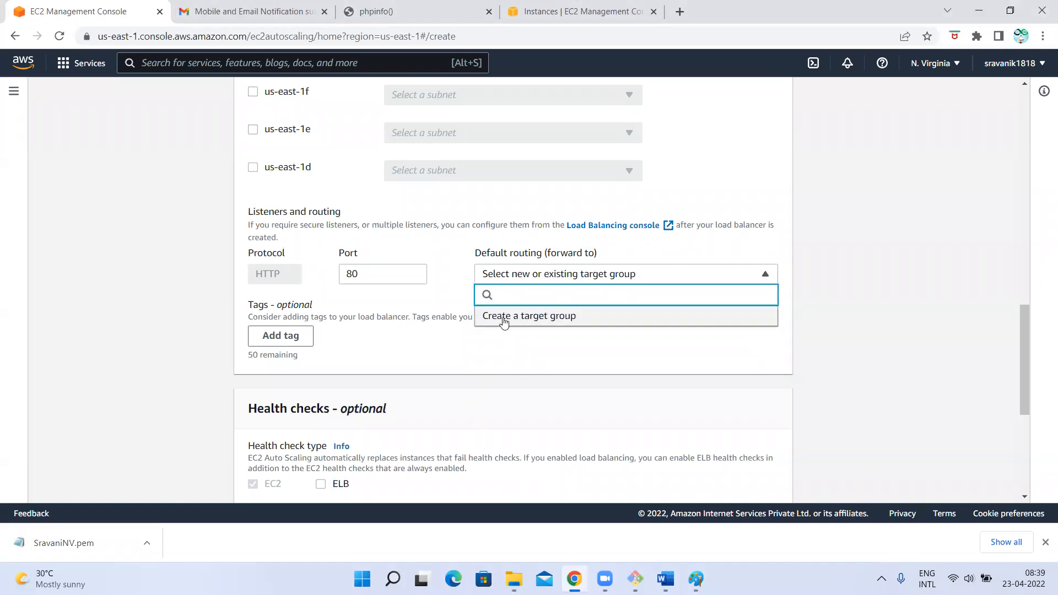
click(532, 10)
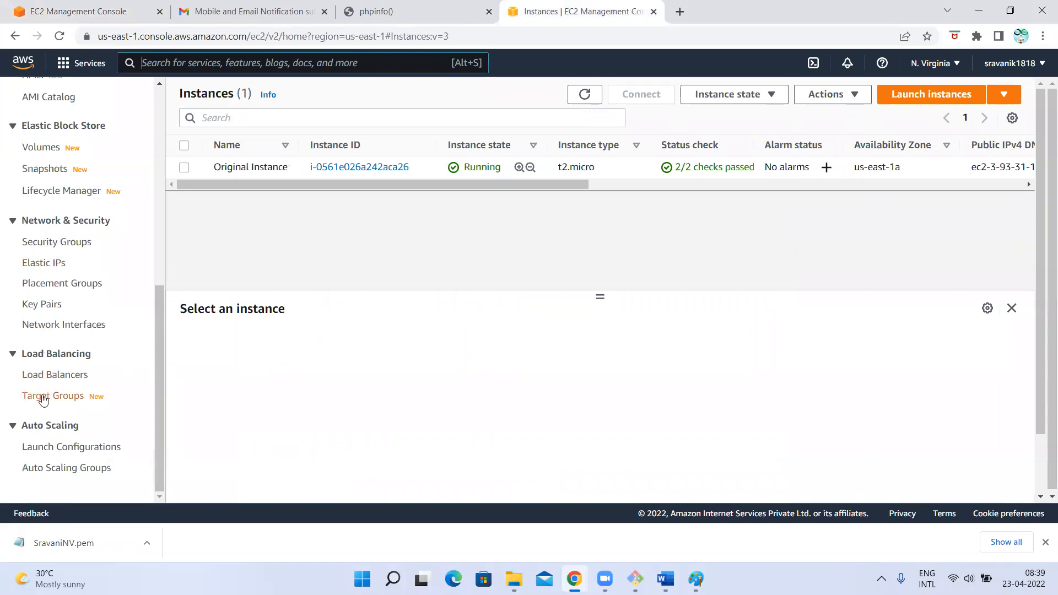
click(114, 7)
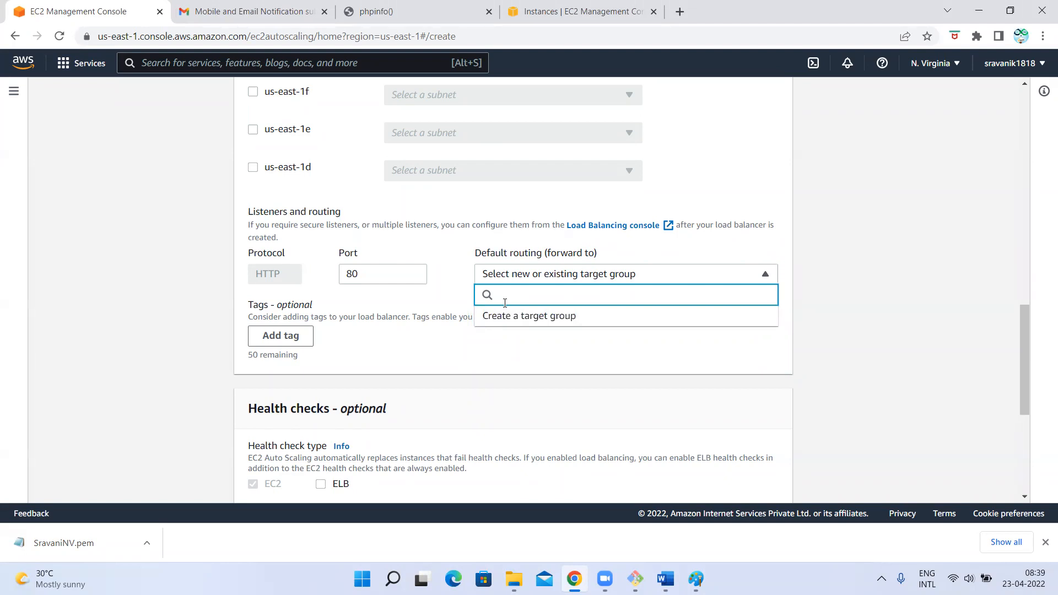
click(530, 315)
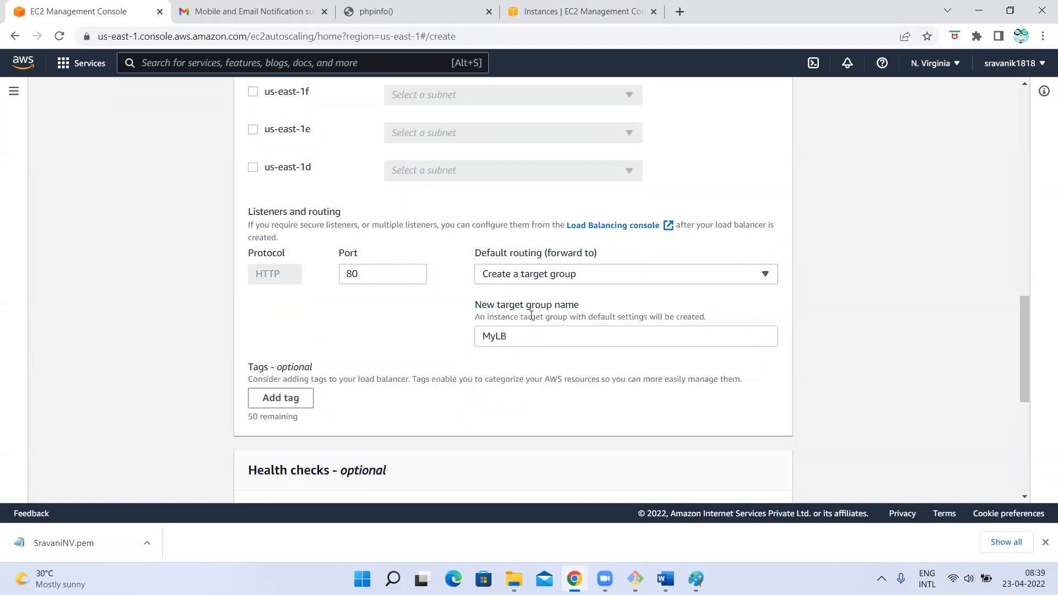
Step: Rename the load balancer's new target group to MyTG
scroll(338, 358, down, 3)
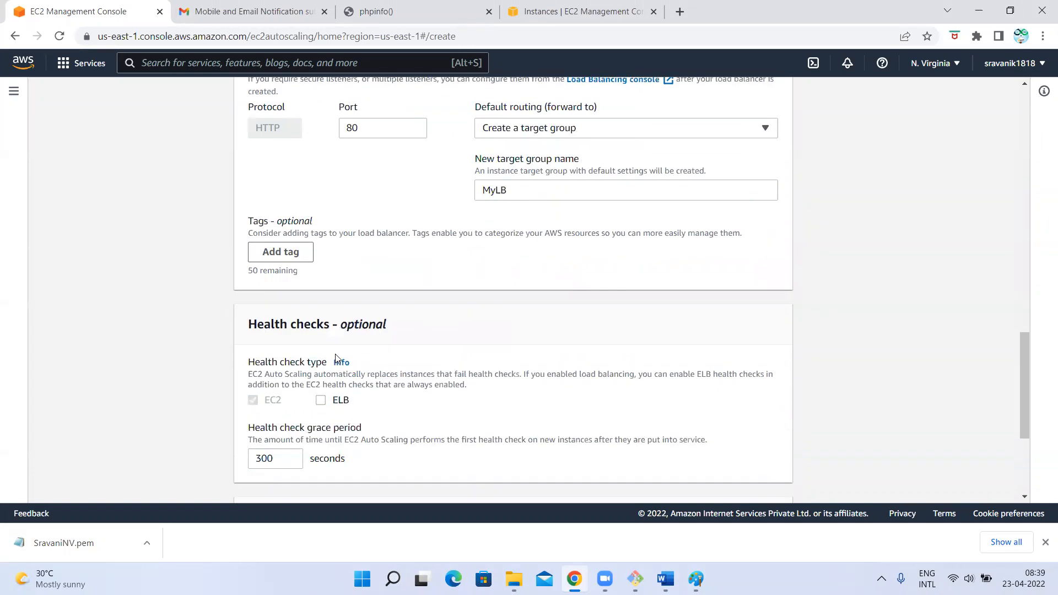
scroll(426, 329, up, 2)
click(518, 286)
key(ctrl+a)
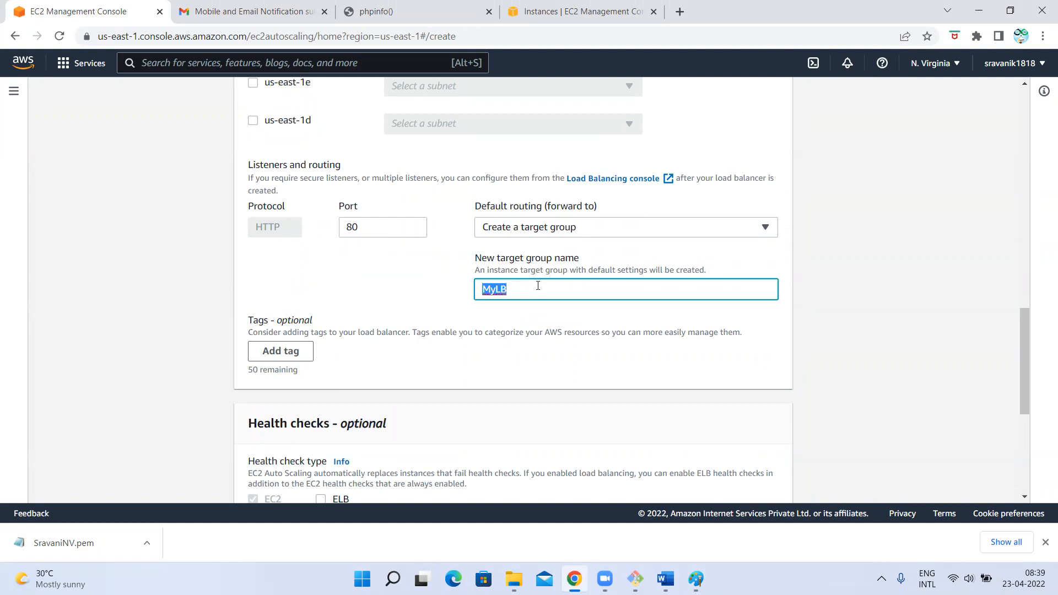
click(538, 292)
key(ctrl+a)
click(504, 288)
key(BackSpace)
text(TG)
click(322, 325)
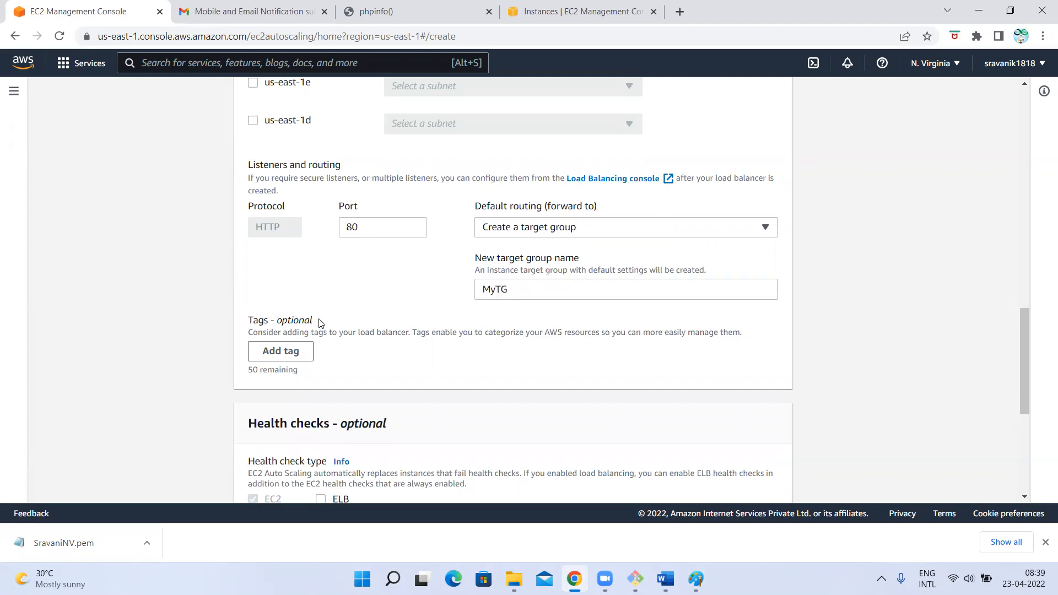
Step: In the other EC2 tab, open the target groups list and review the form for creating a target group
click(640, 7)
click(53, 395)
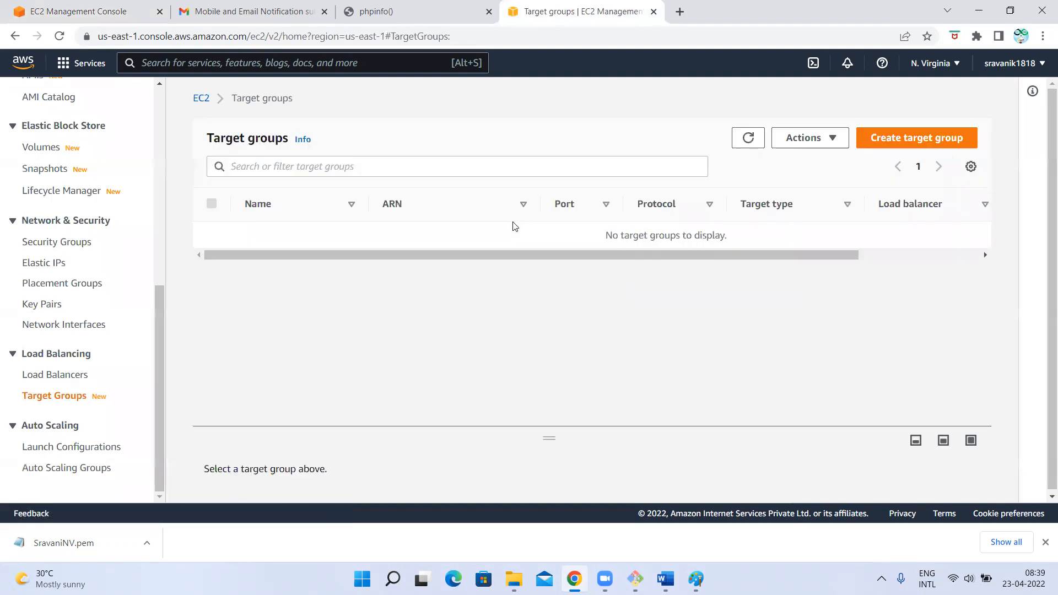
click(861, 142)
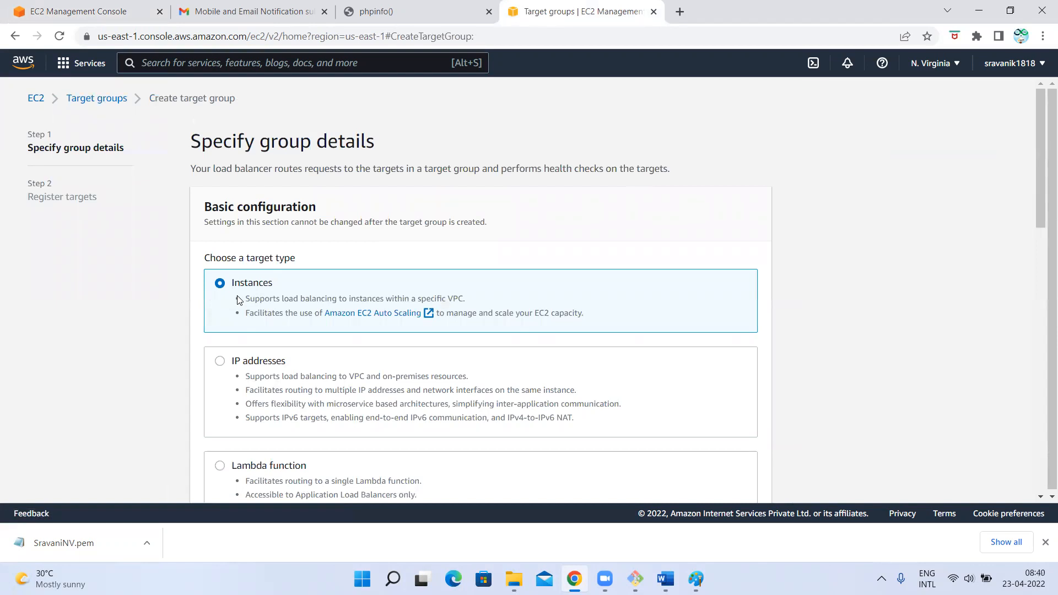
scroll(243, 278, down, 8)
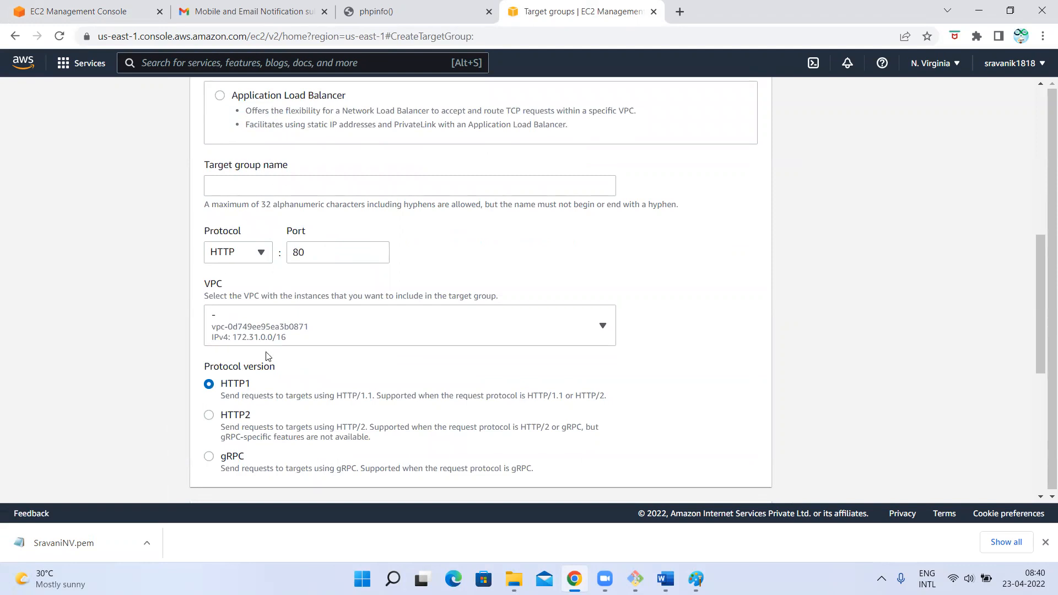
scroll(266, 355, down, 6)
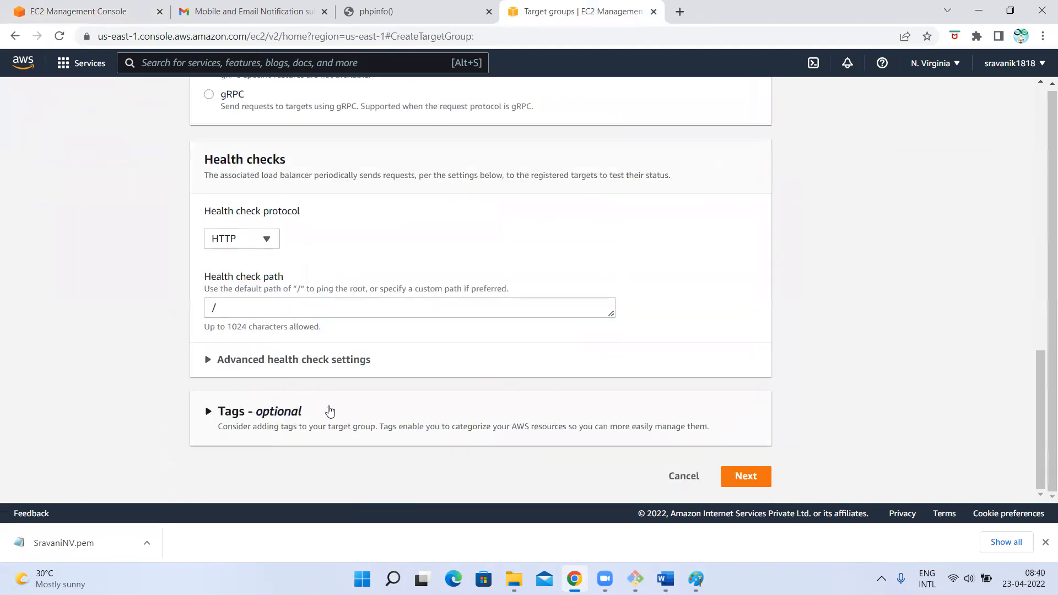
scroll(388, 290, up, 15)
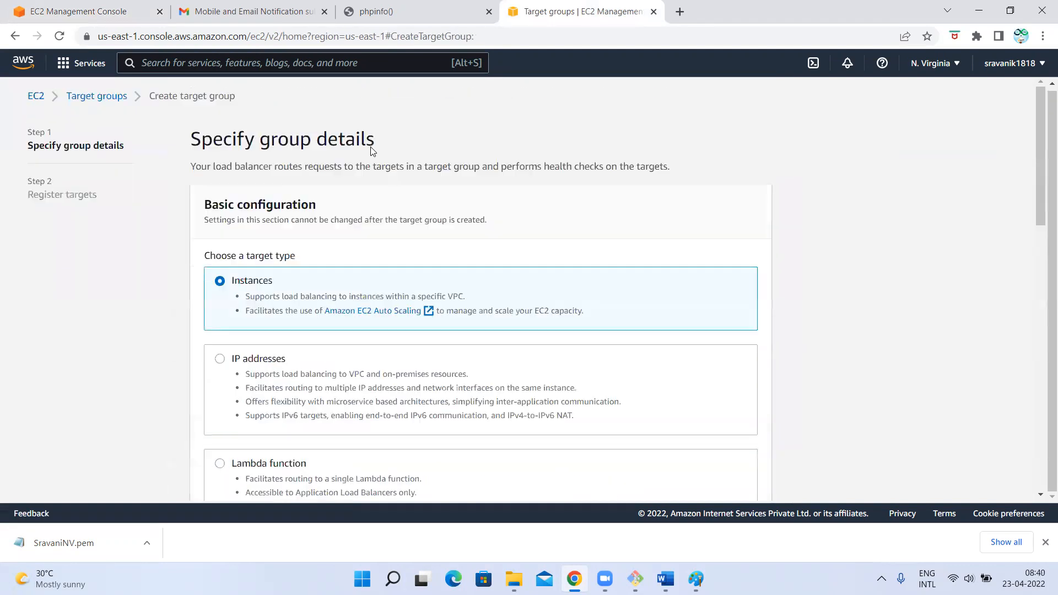
Step: Read the default-settings note for the new target group in the Auto Scaling setup, and return to the target groups list in the other tab
click(117, 7)
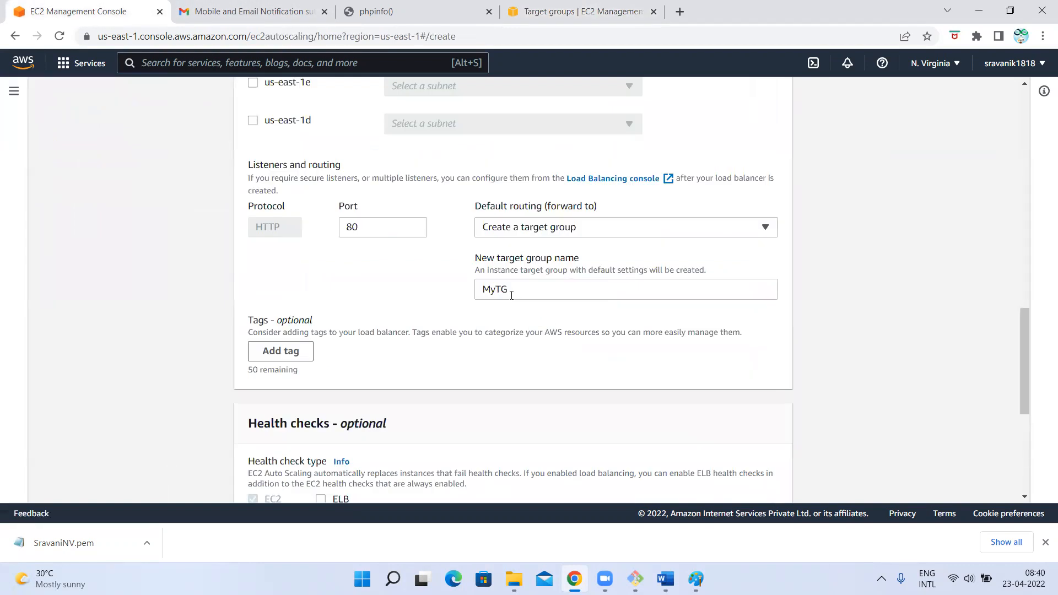
drag(473, 270, 721, 272)
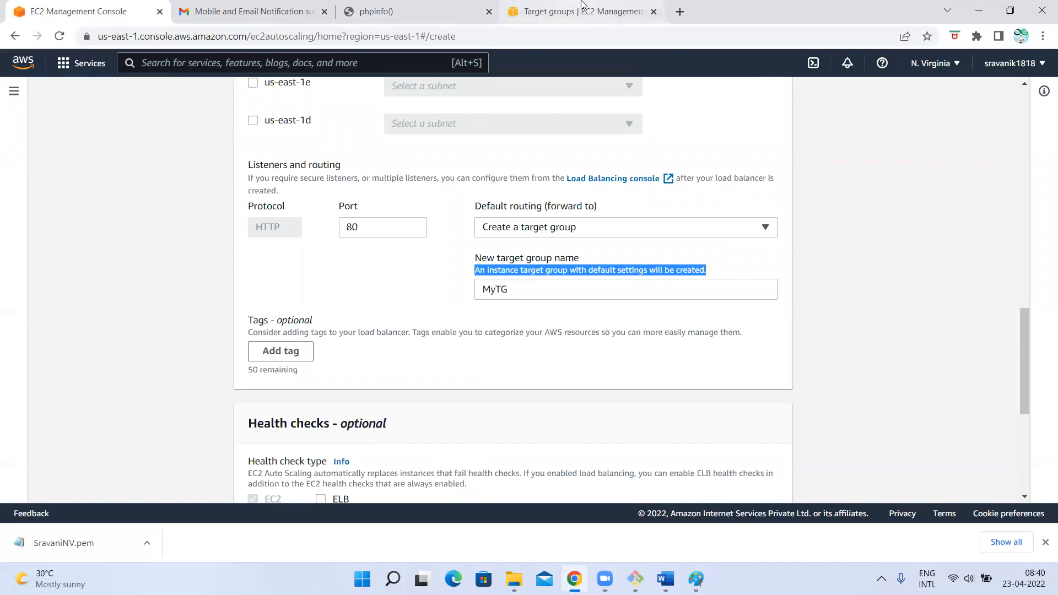
click(555, 10)
click(89, 98)
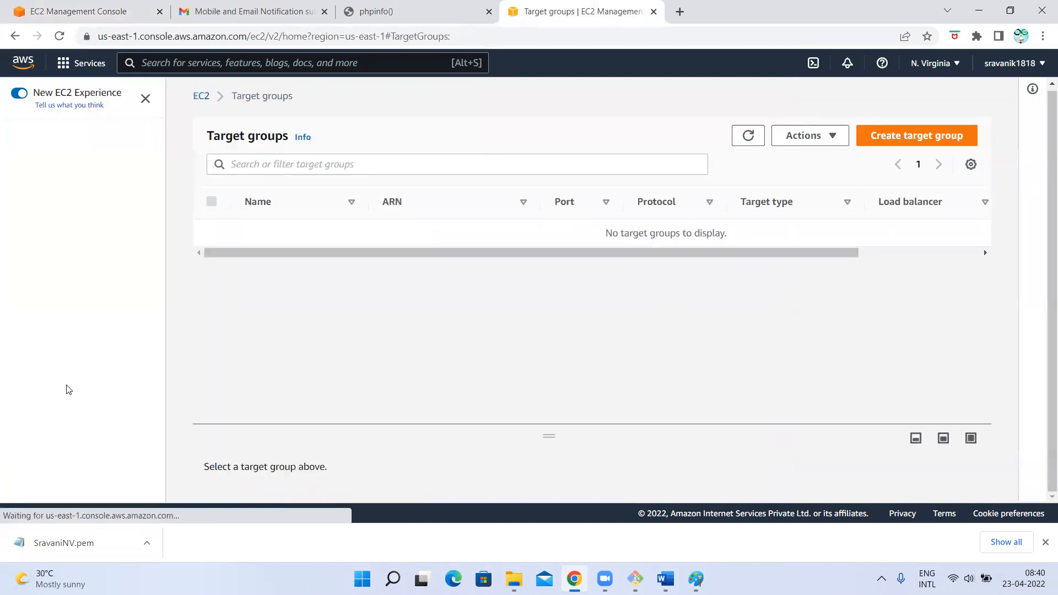
scroll(35, 442, down, 7)
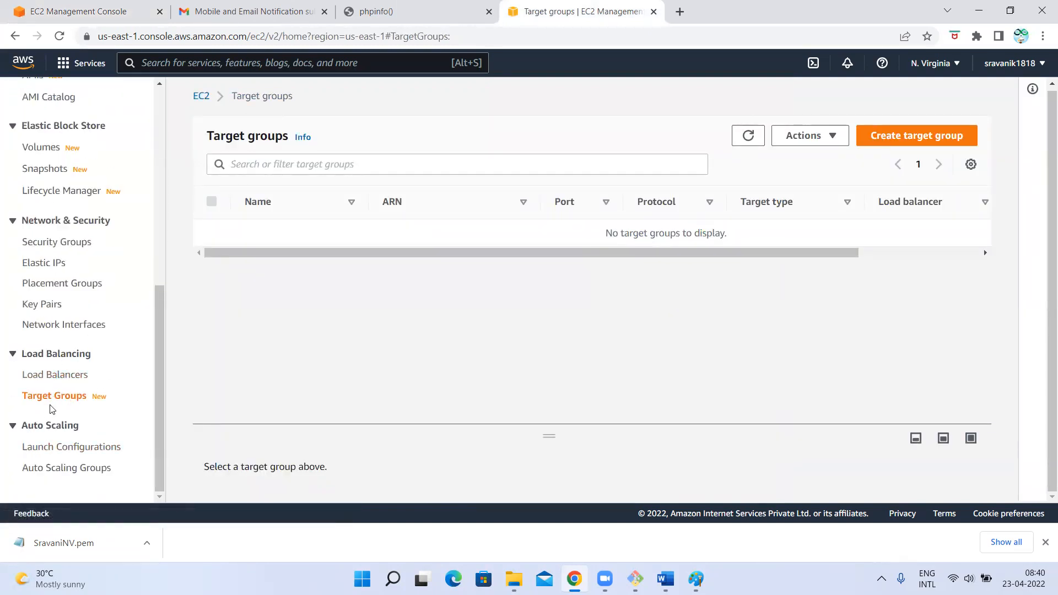
Step: Start a new target group and examine its target type, protocol, port, VPC, protocol version and health check settings
click(890, 138)
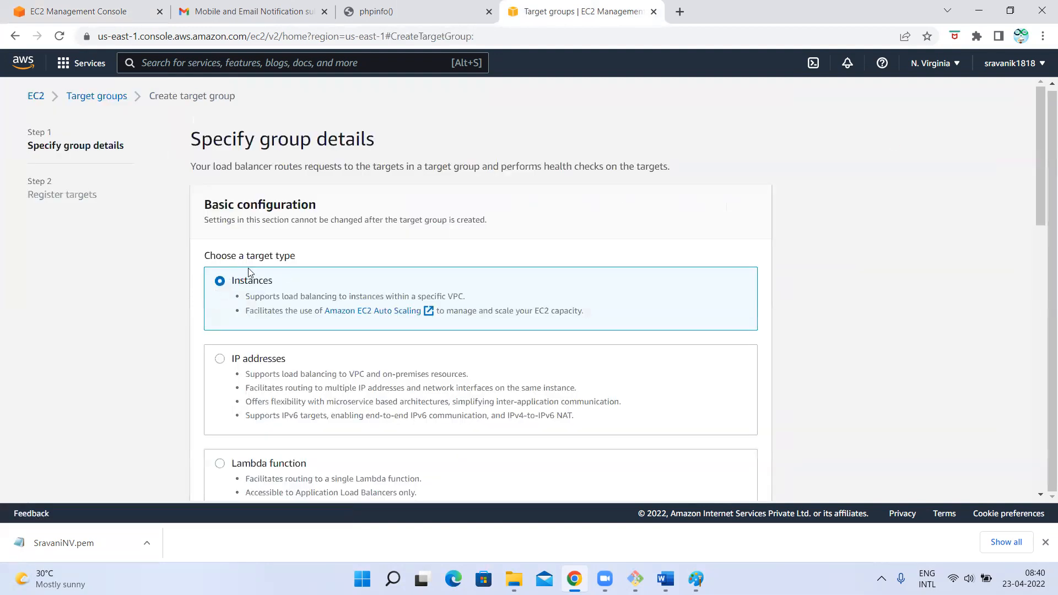
scroll(231, 287, down, 8)
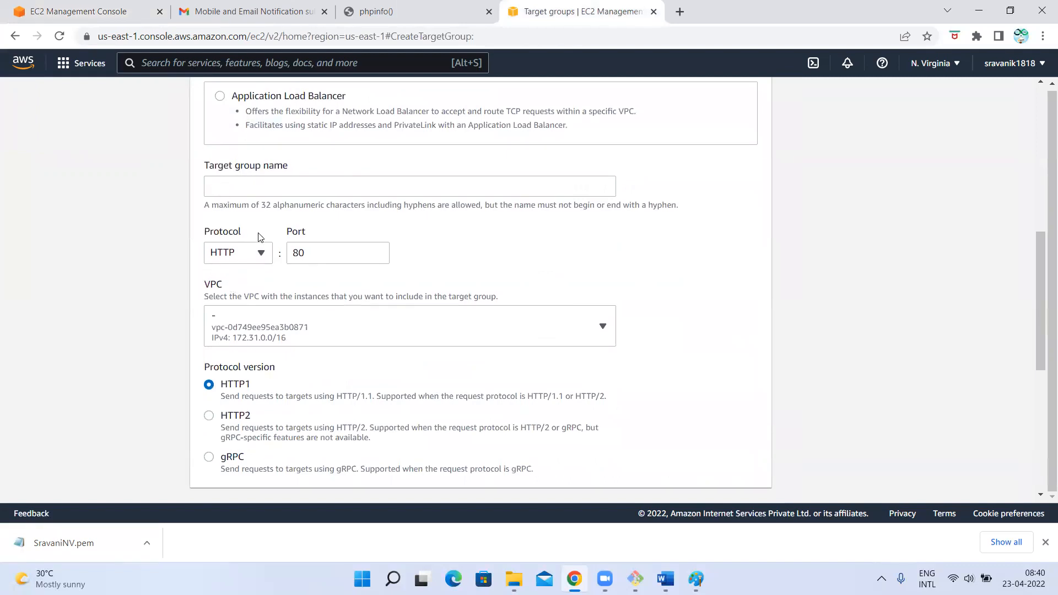
scroll(273, 114, up, 4)
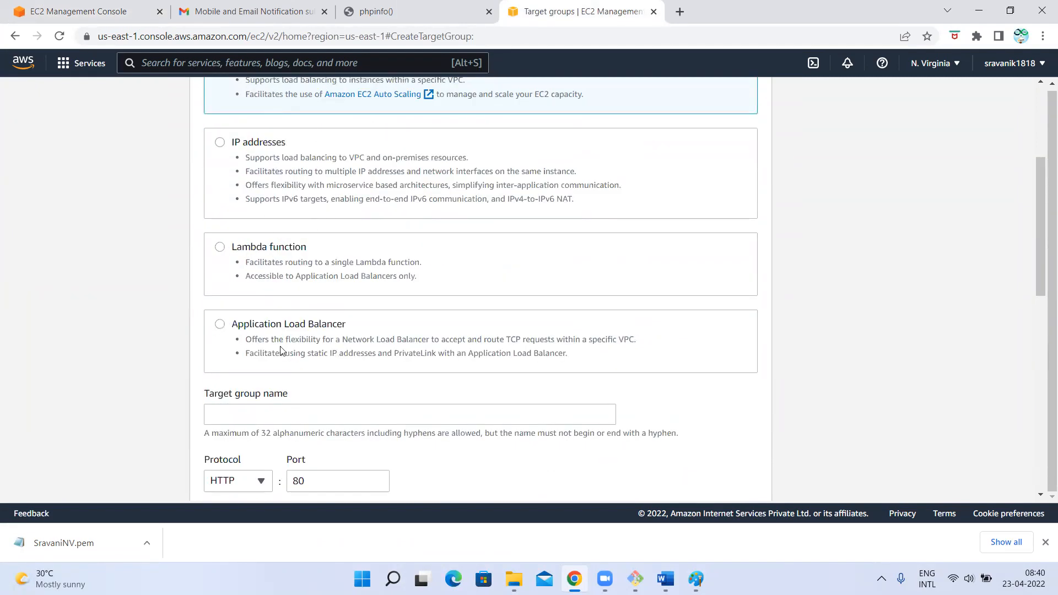
scroll(282, 350, up, 2)
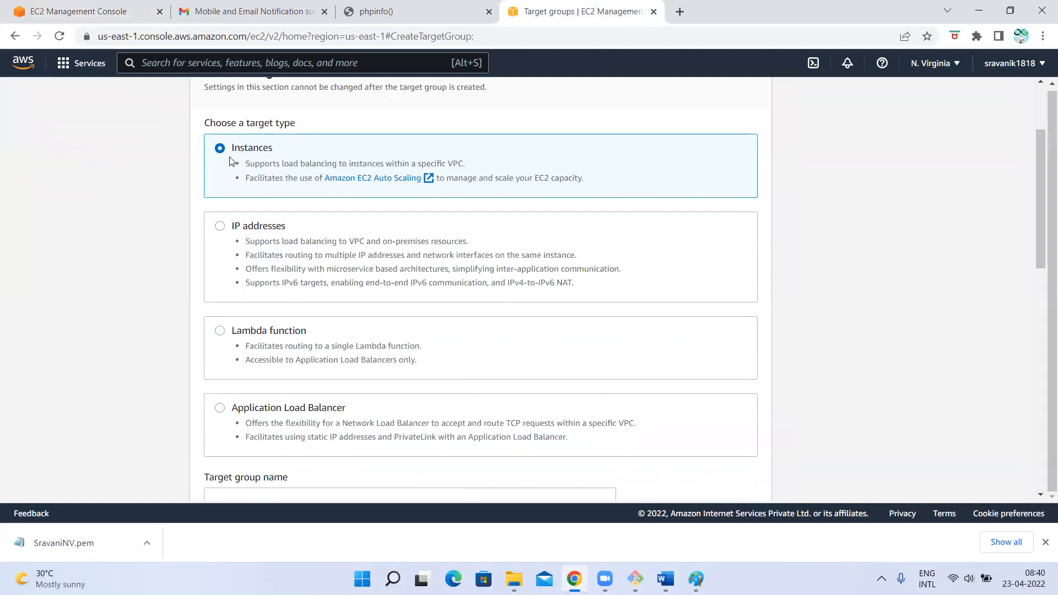
scroll(231, 160, down, 5)
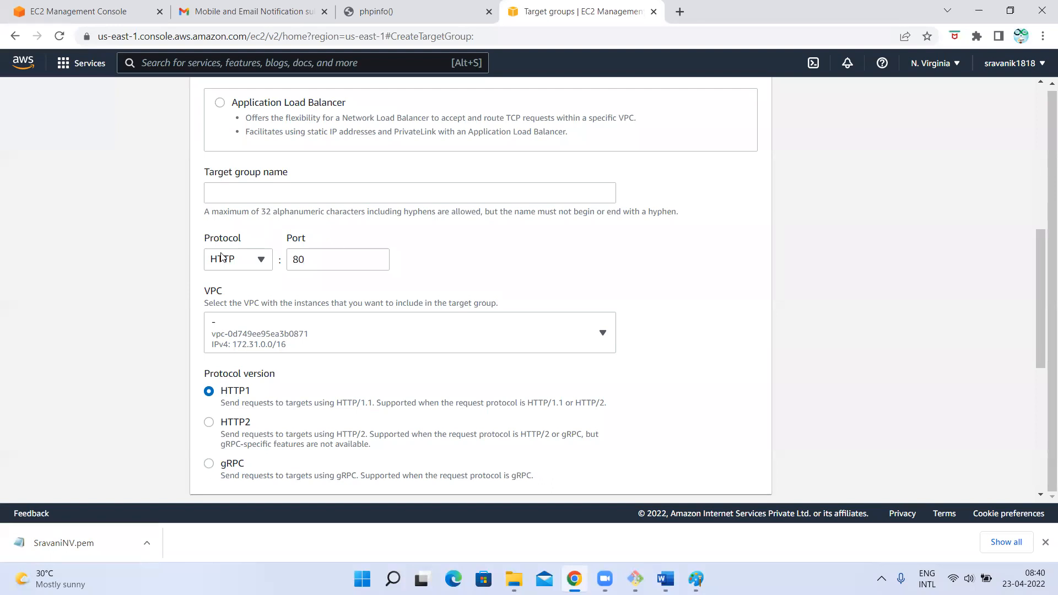
scroll(366, 263, down, 3)
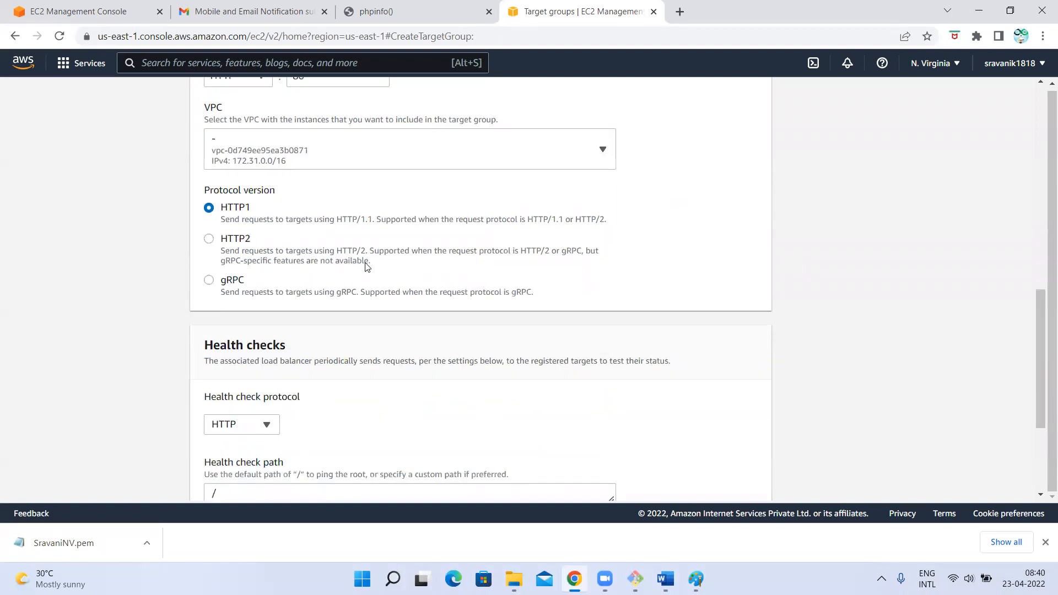
scroll(295, 248, up, 2)
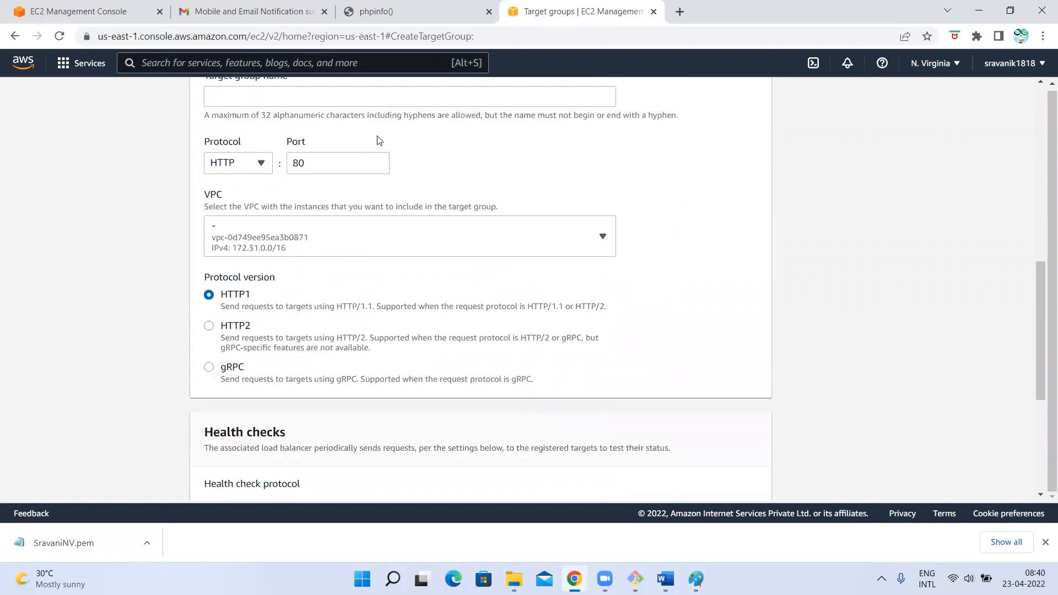
scroll(255, 308, down, 5)
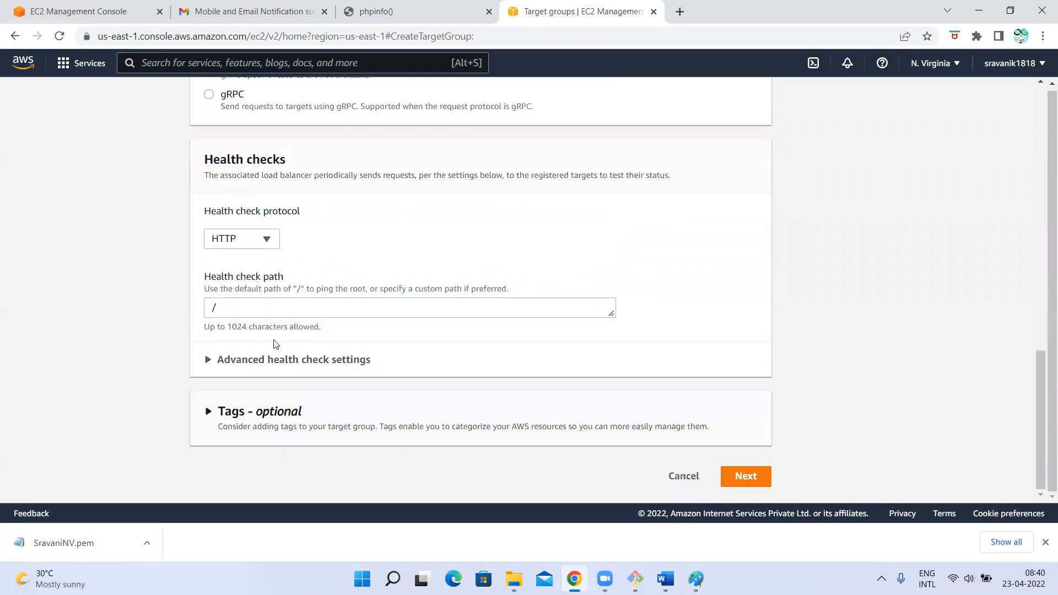
Step: Name the target group YourTG and continue to registering targets with the default settings
click(743, 474)
click(243, 265)
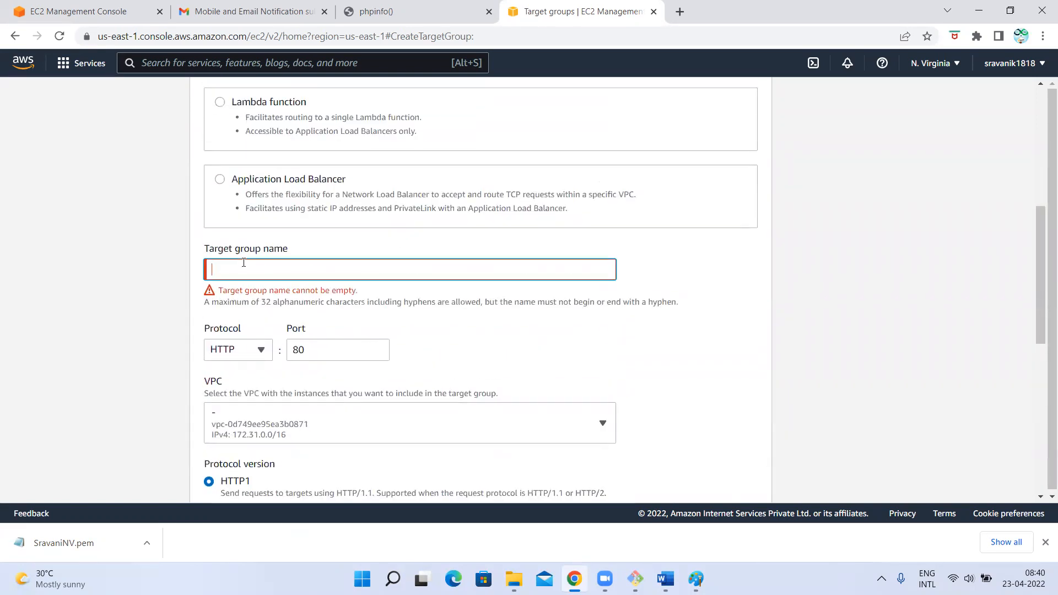
text(YourTG)
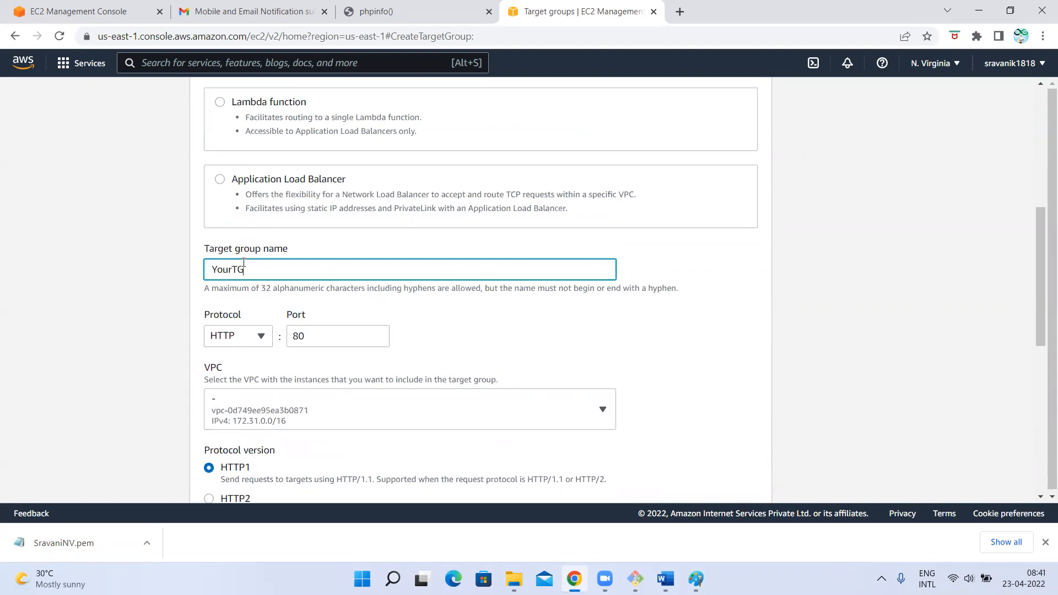
scroll(342, 248, down, 10)
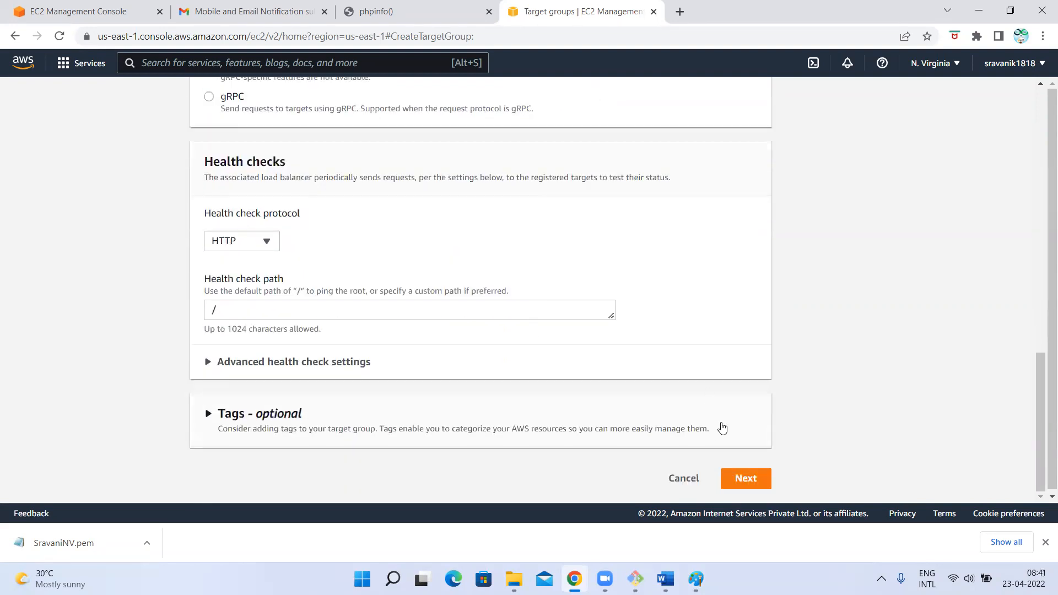
click(742, 478)
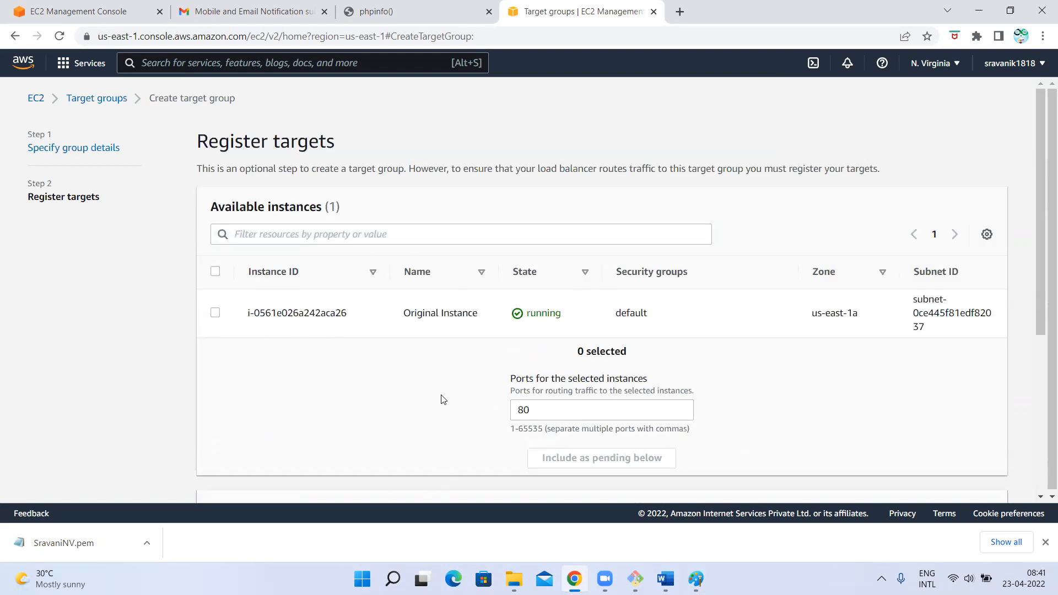
Step: Select Original Instance as a target for the new group and review the port and target list sections
scroll(210, 408, down, 4)
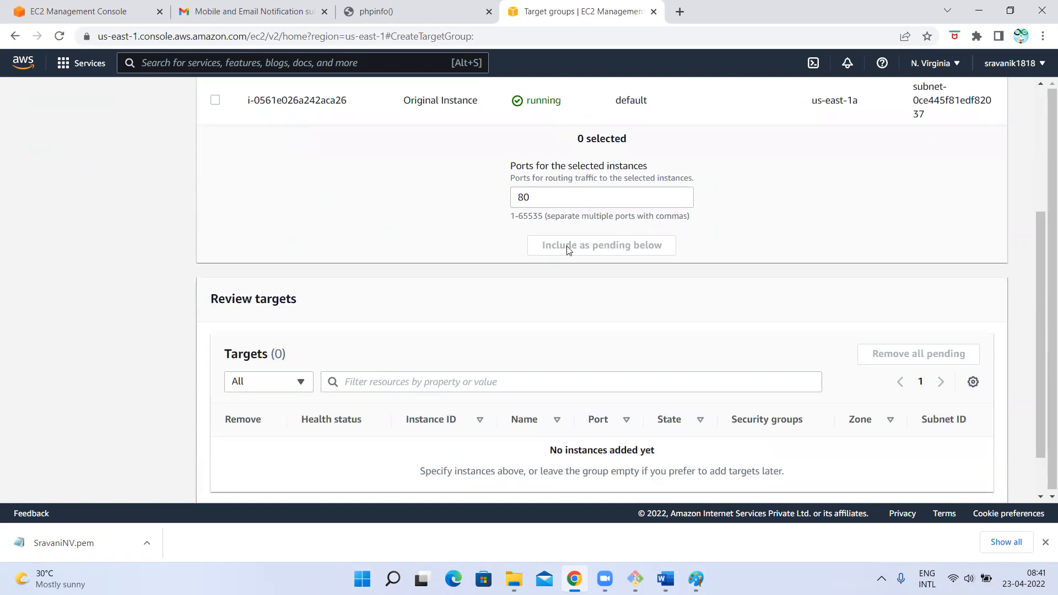
scroll(317, 162, up, 2)
click(215, 191)
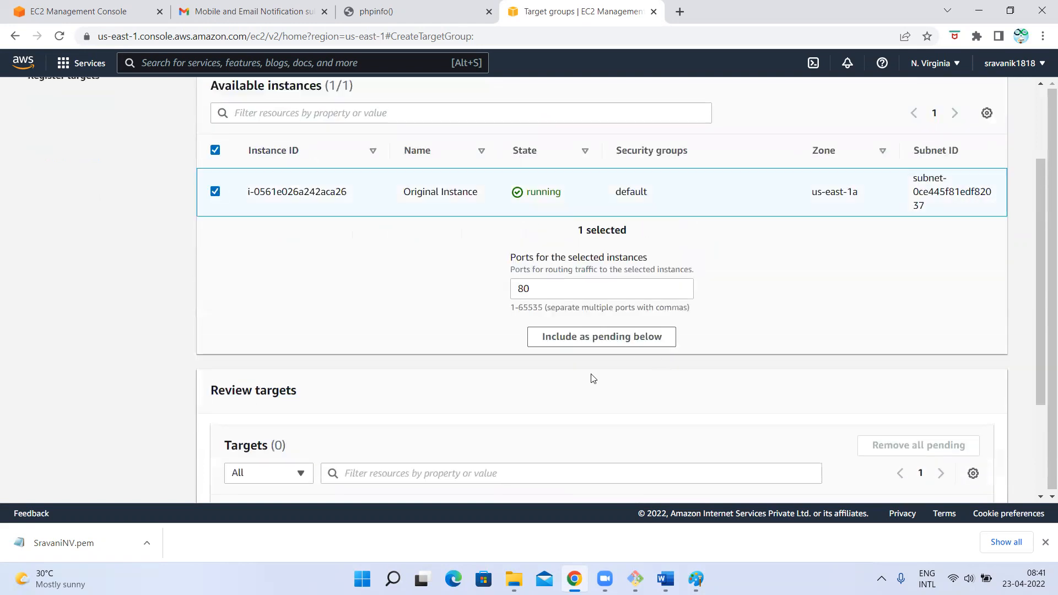
scroll(602, 363, down, 3)
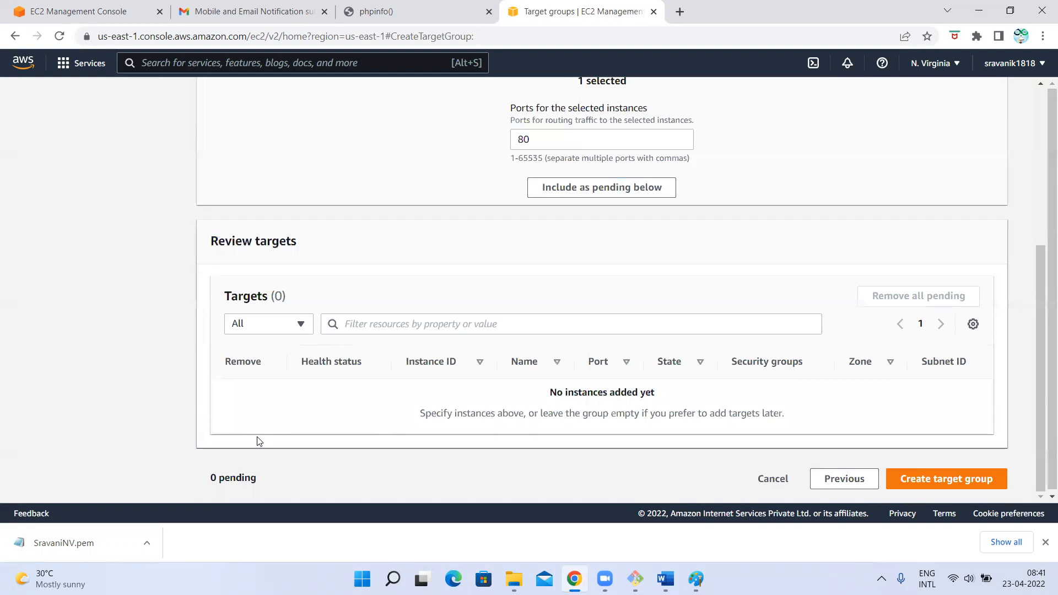
scroll(259, 441, up, 5)
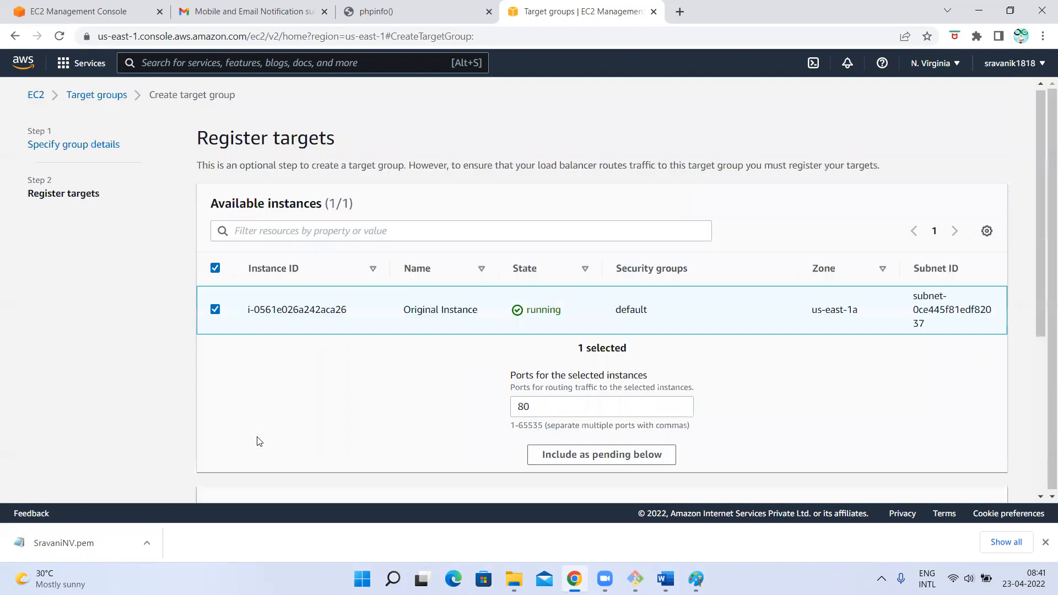
Step: Deselect Original Instance and create the YourTG target group without any registered targets
click(215, 313)
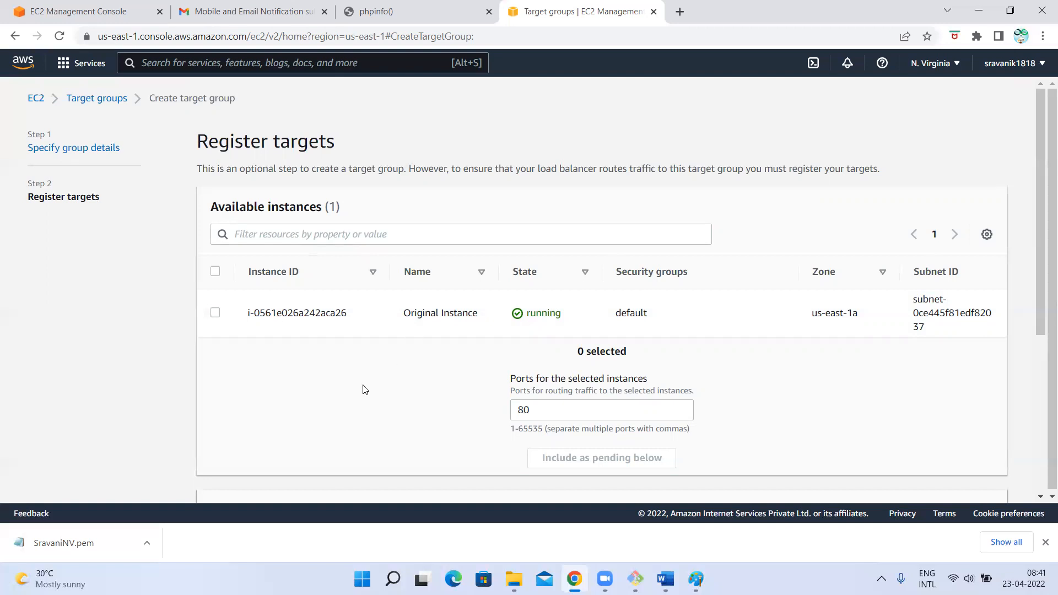
scroll(363, 389, down, 5)
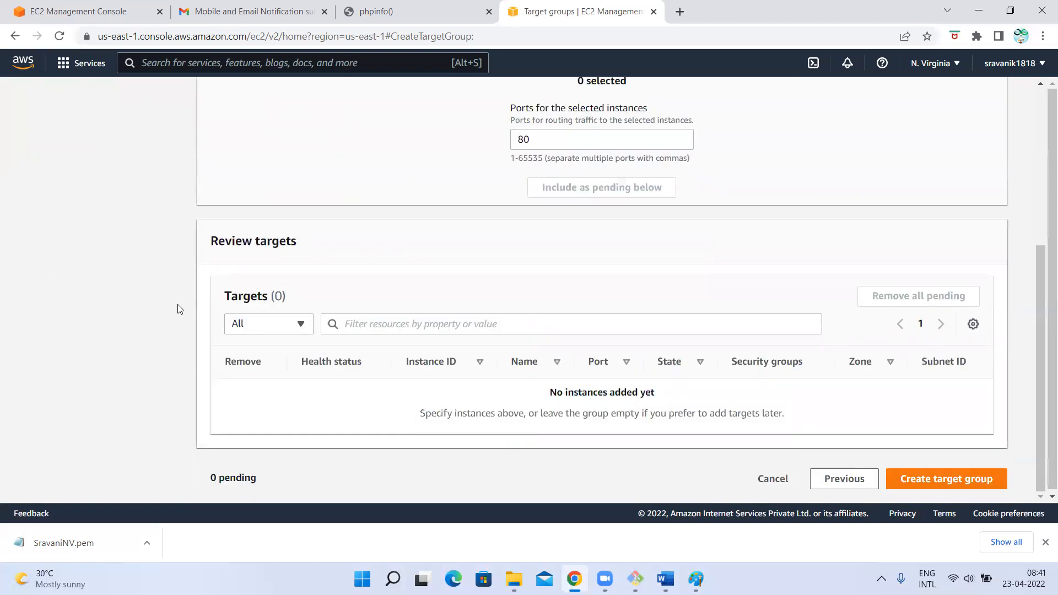
scroll(221, 290, up, 5)
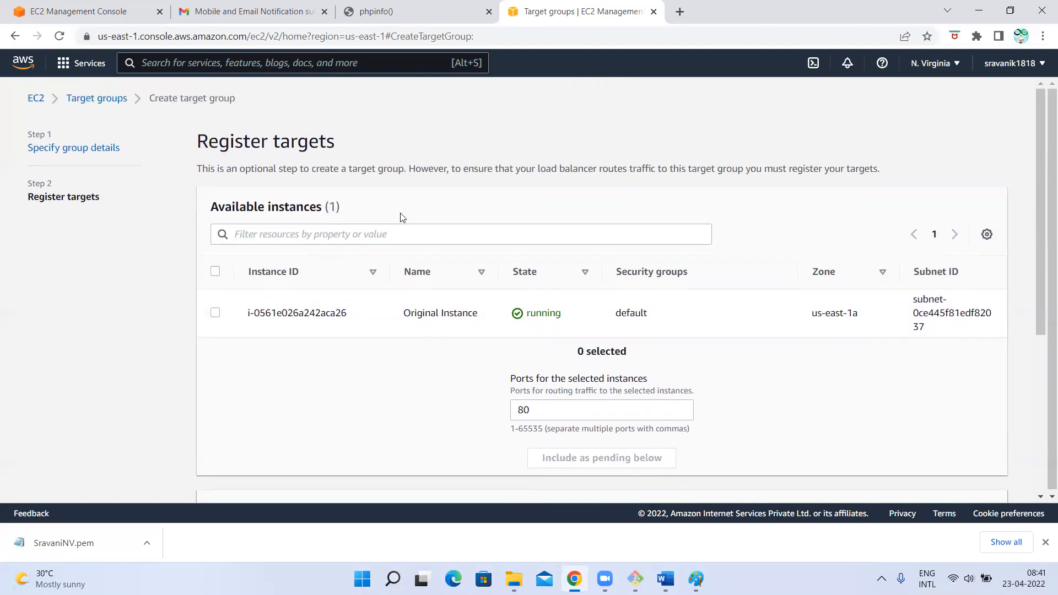
scroll(394, 382, down, 5)
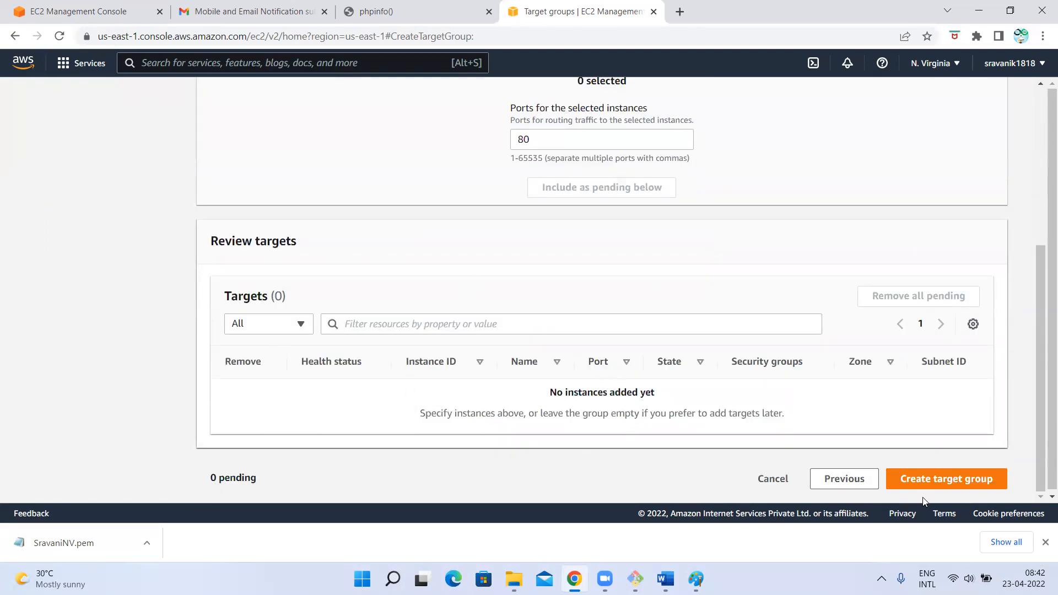
click(935, 483)
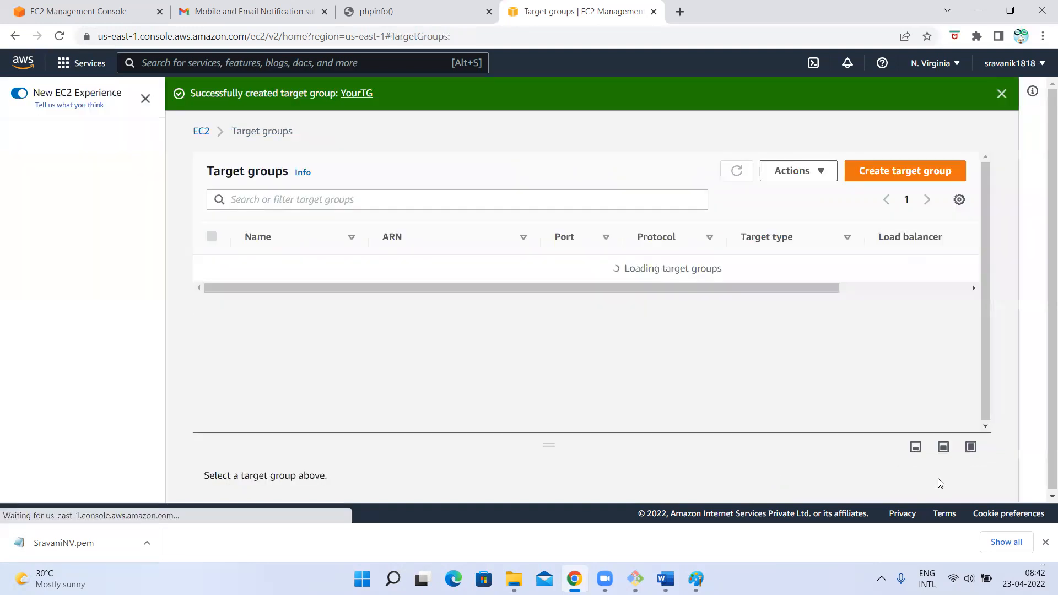
Step: Review the listener, routing, new target group name and health check settings in the Auto Scaling setup, and return to the target groups list
click(111, 12)
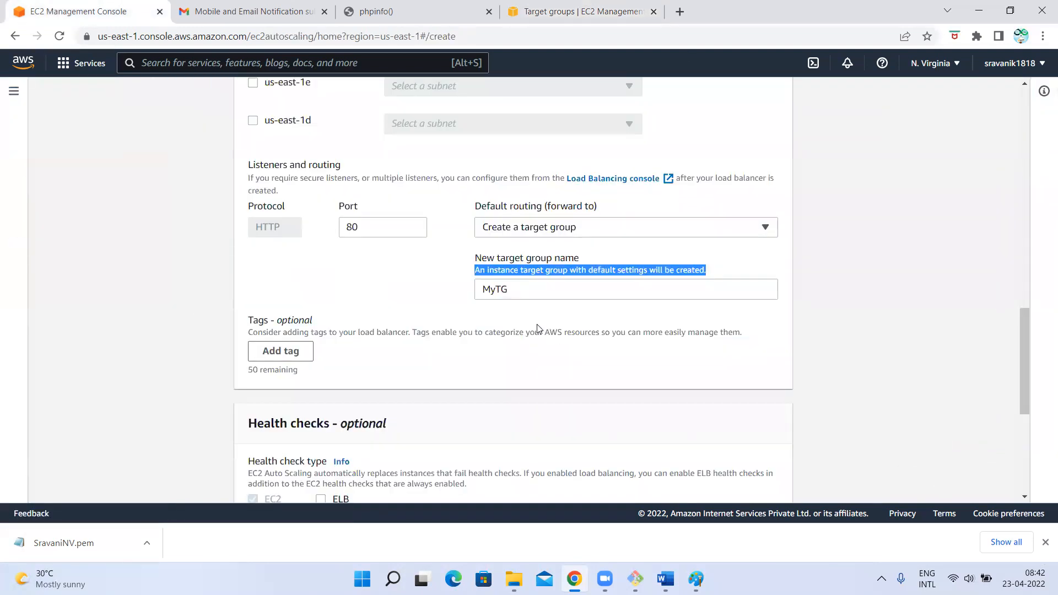
click(554, 293)
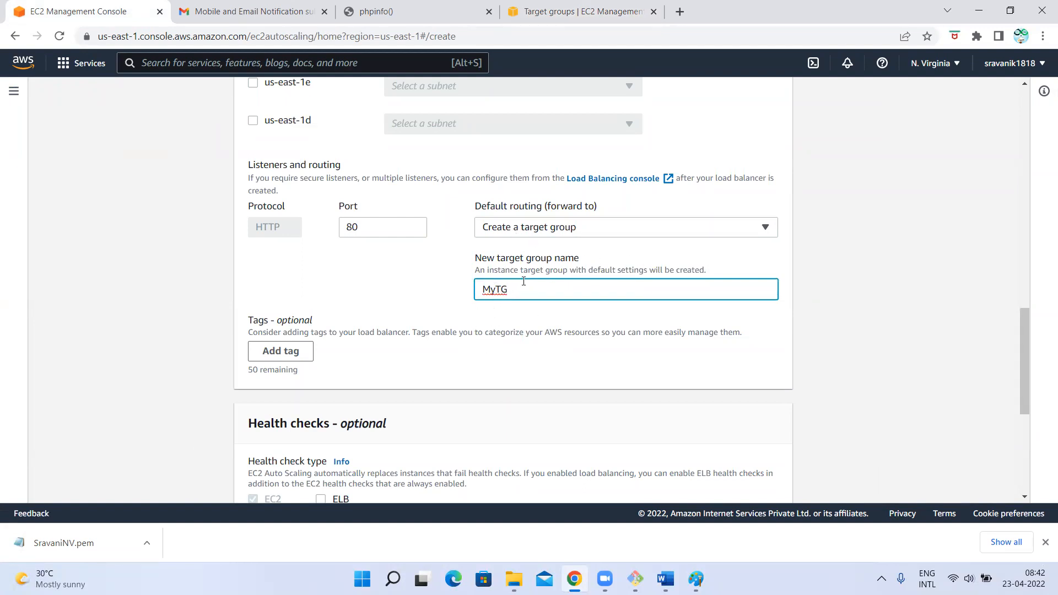
scroll(492, 339, down, 5)
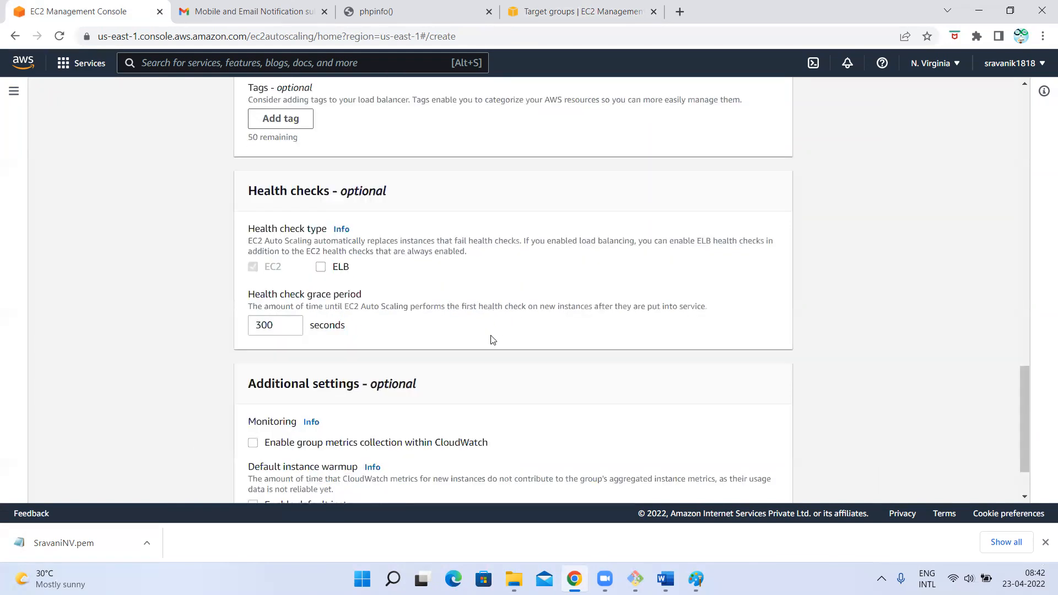
scroll(492, 338, up, 4)
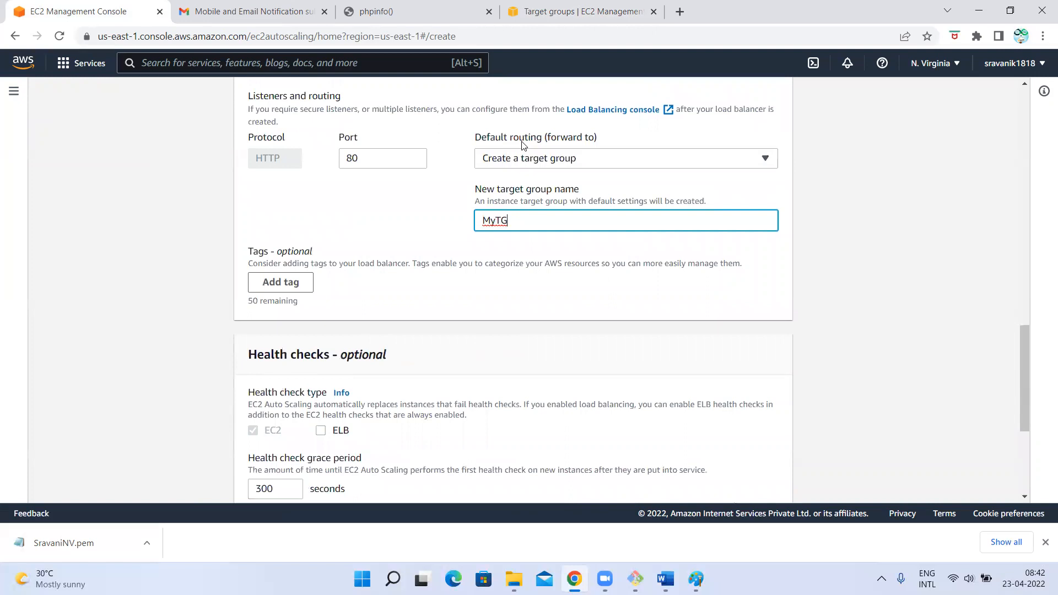
scroll(524, 146, up, 2)
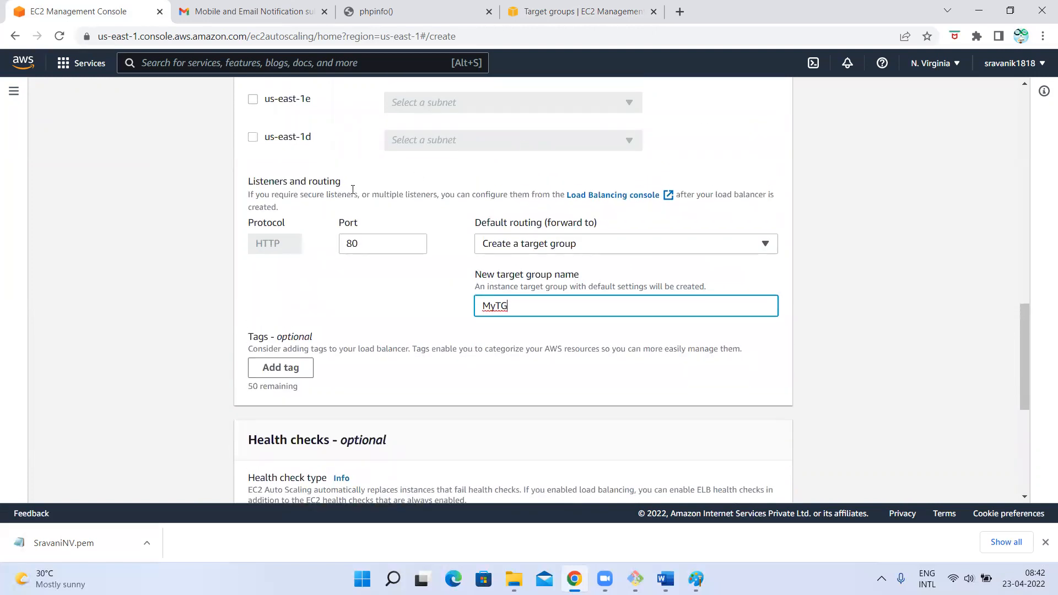
drag(249, 183, 302, 182)
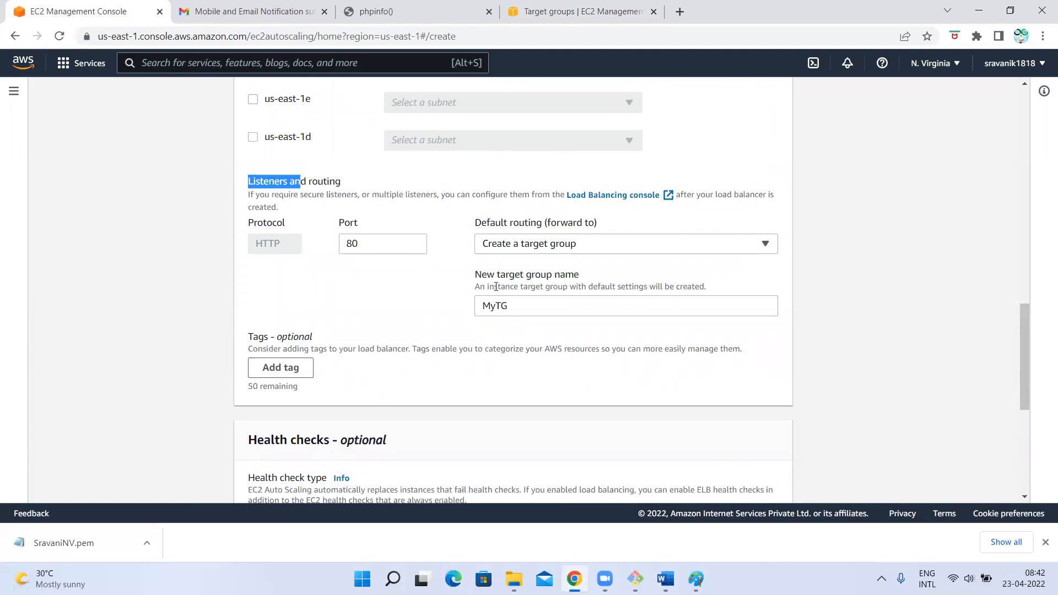
click(540, 10)
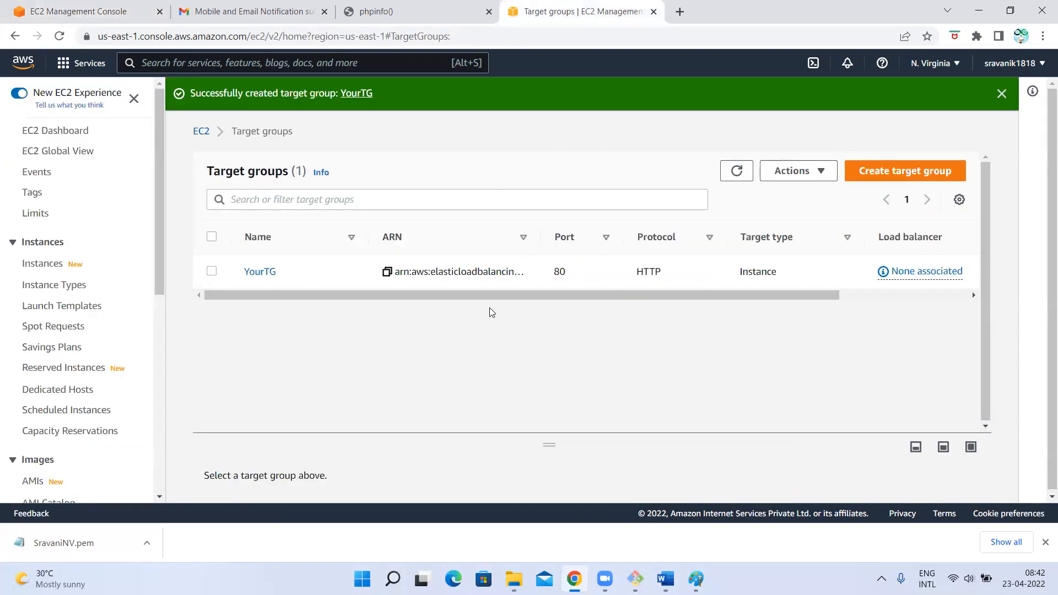